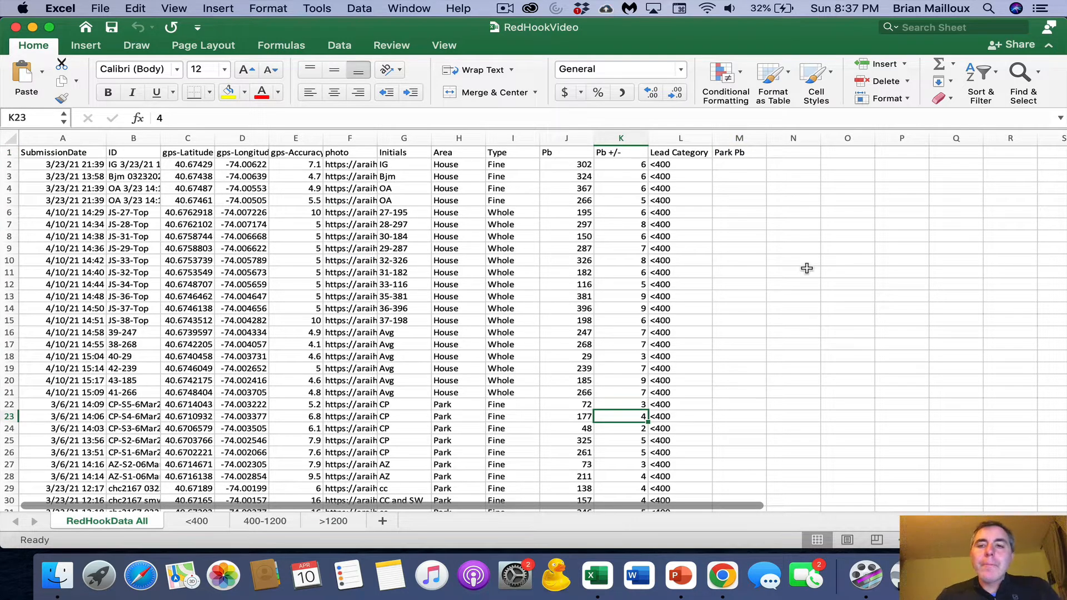
- Enter the column heading Total in cell O4, beside the lead data
click(804, 191)
click(837, 188)
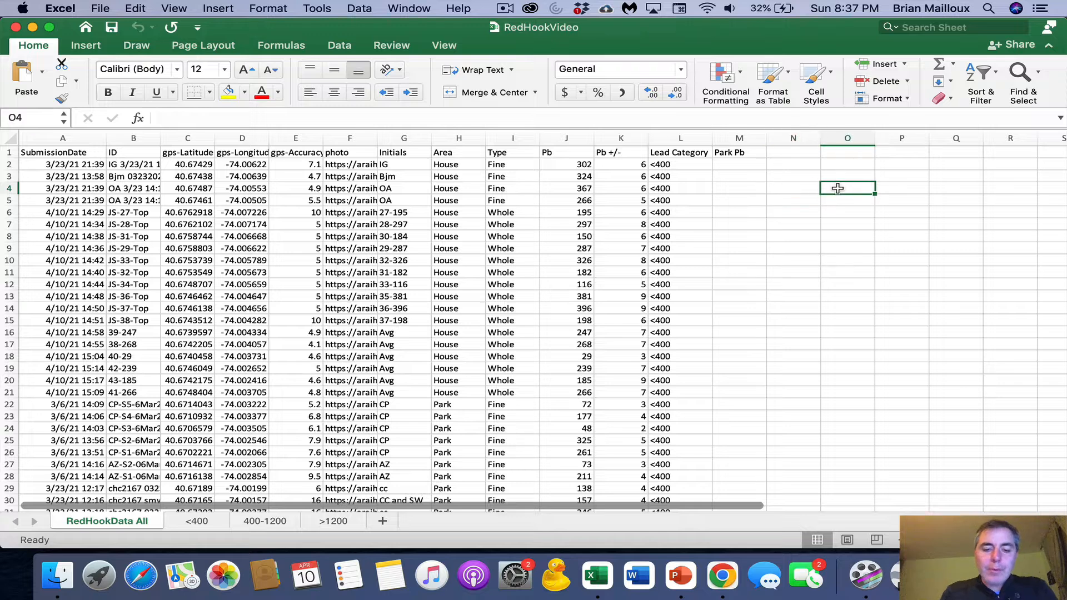
text(Total)
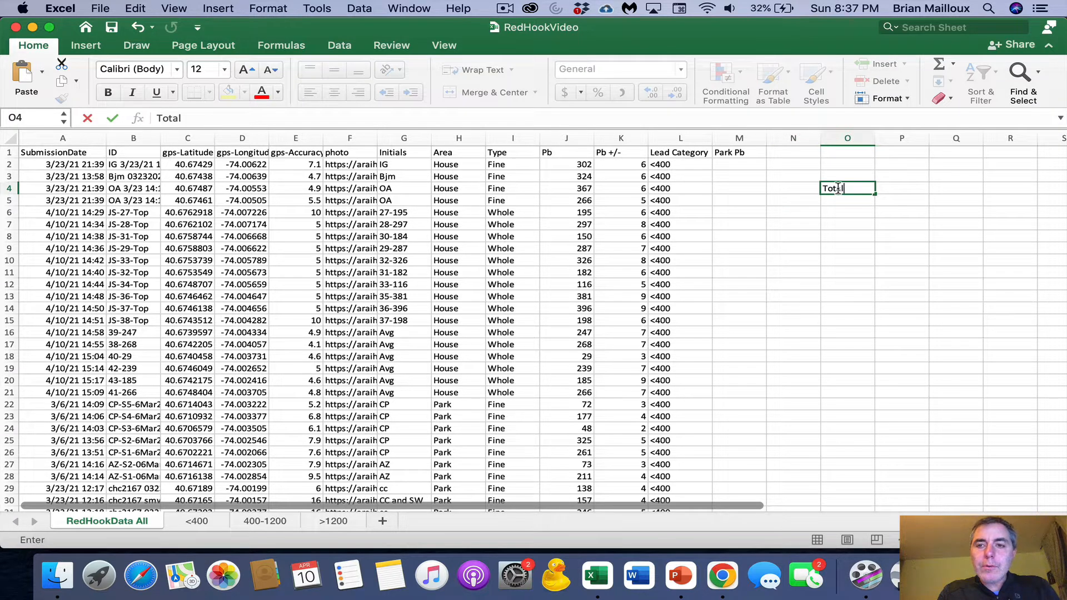
key(Return)
- Enter the lead category labels <400, 400-1200 and >1200 in cells N5 to N7
key(Left)
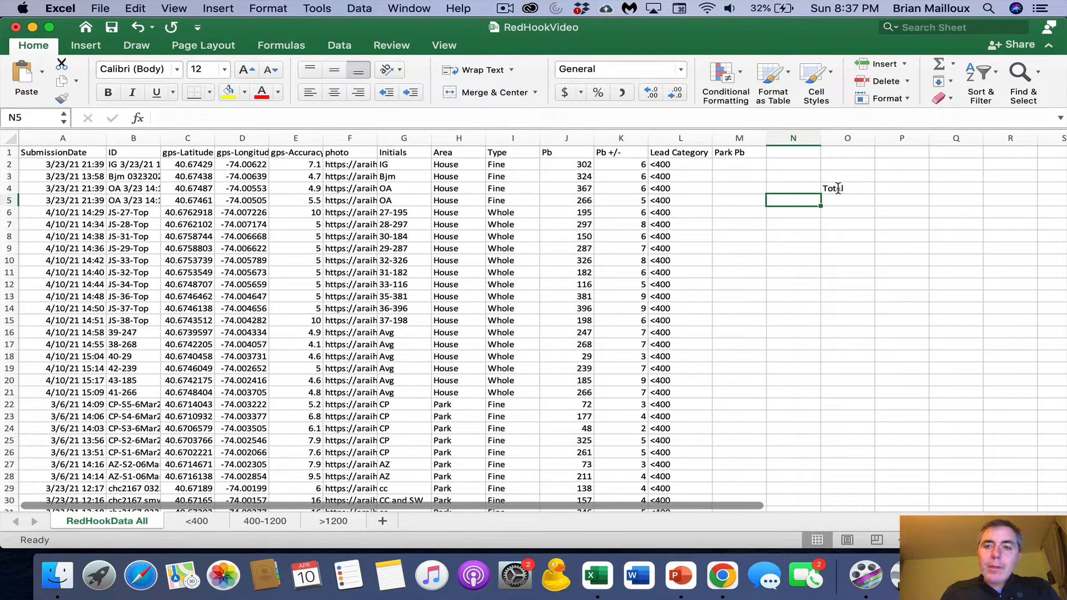
text(<400)
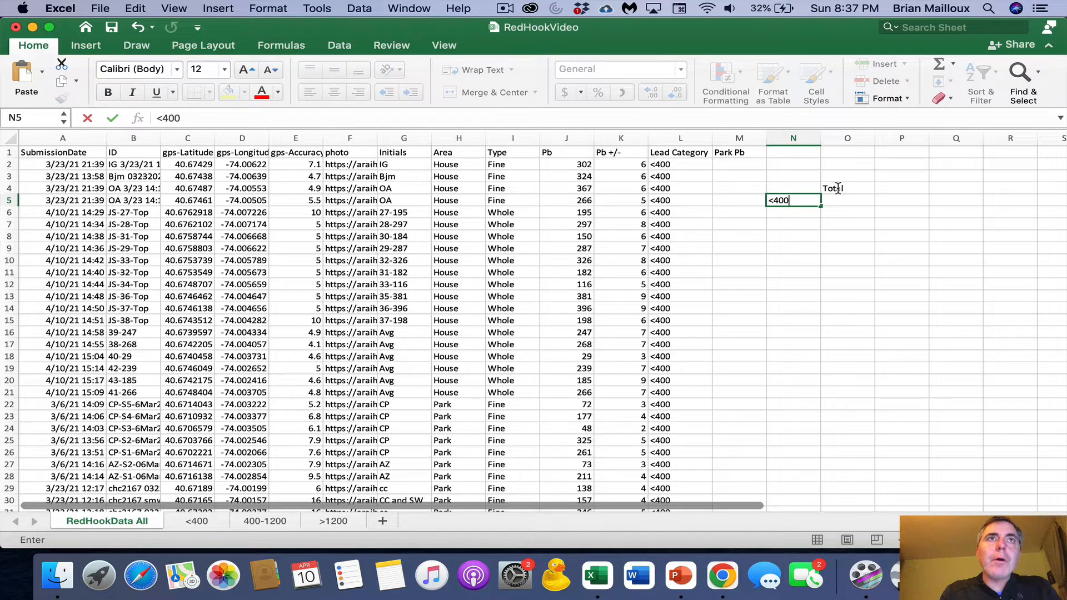
key(Return)
text(40)
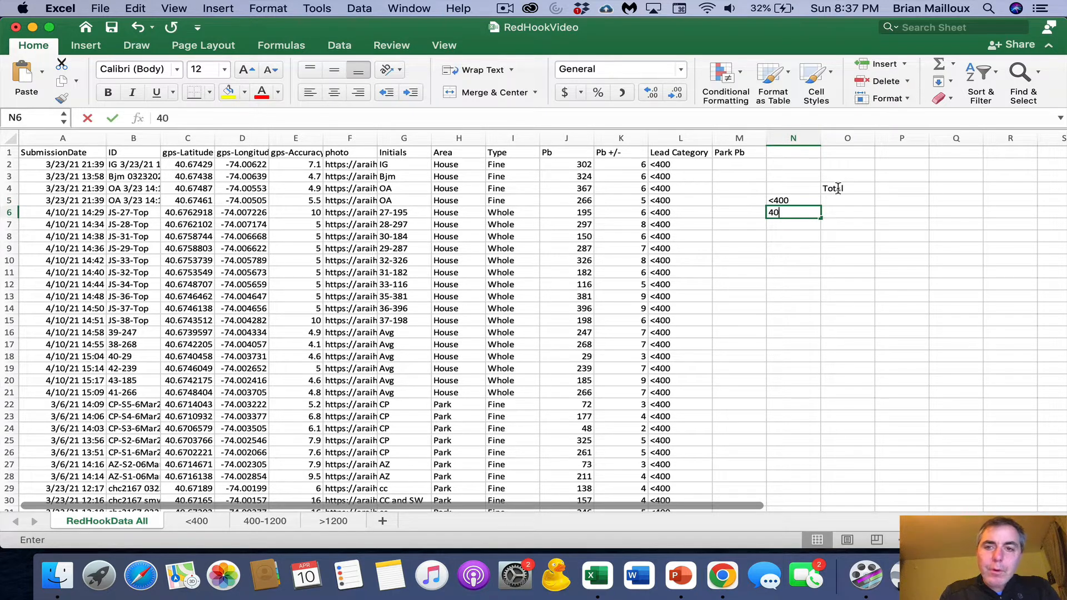
text(0-1200)
key(Return)
text(>1200)
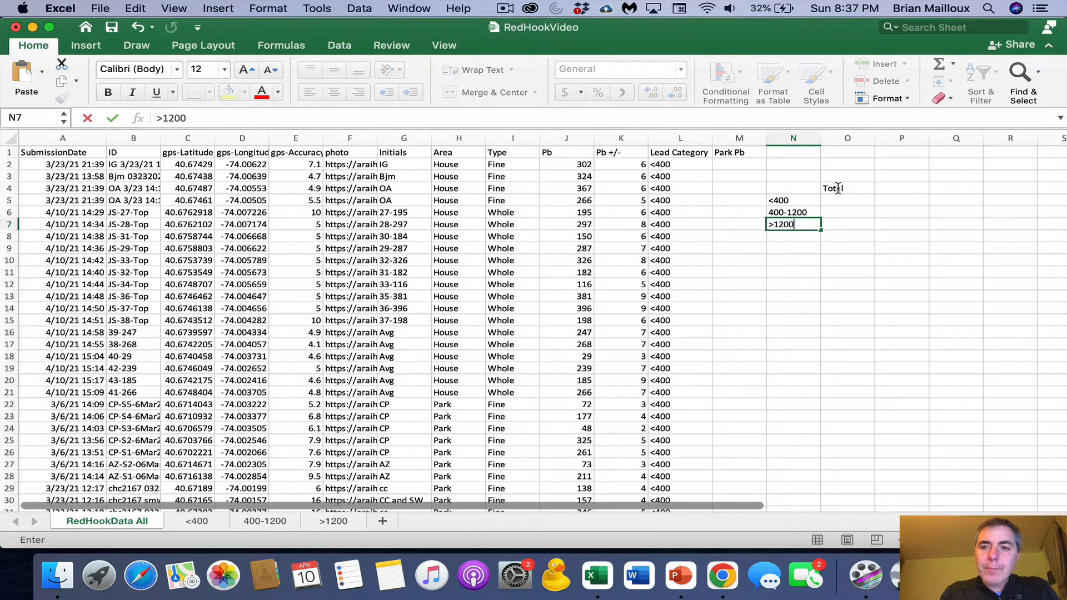
- Try to enter the formula =COUNTIFS(L2:L103,<400) in cell O5 to count the Lead Category entries
key(Tab)
key(Up)
key(Up)
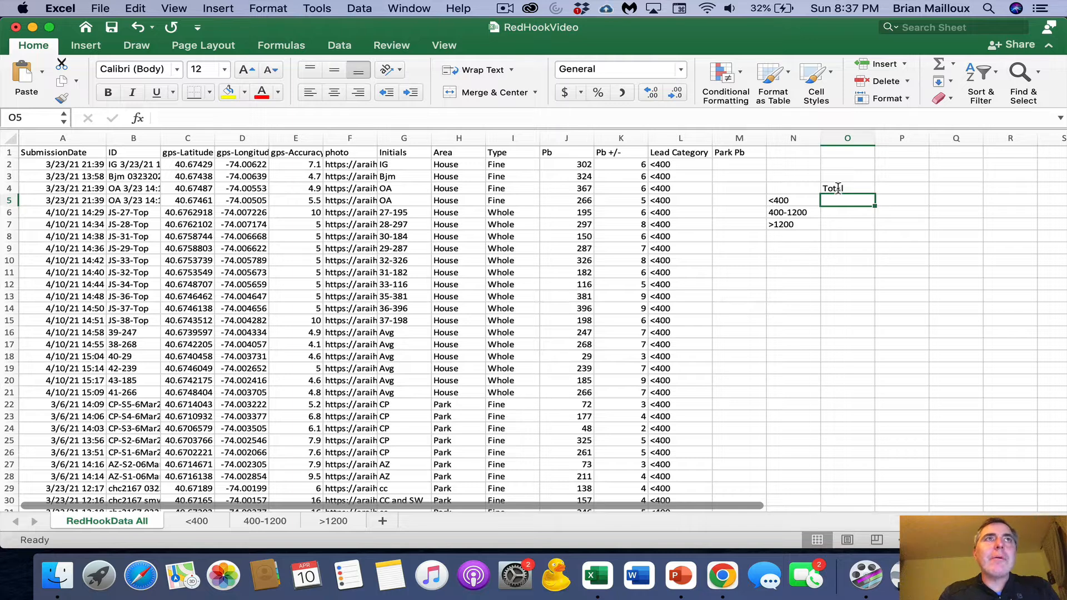
text(=)
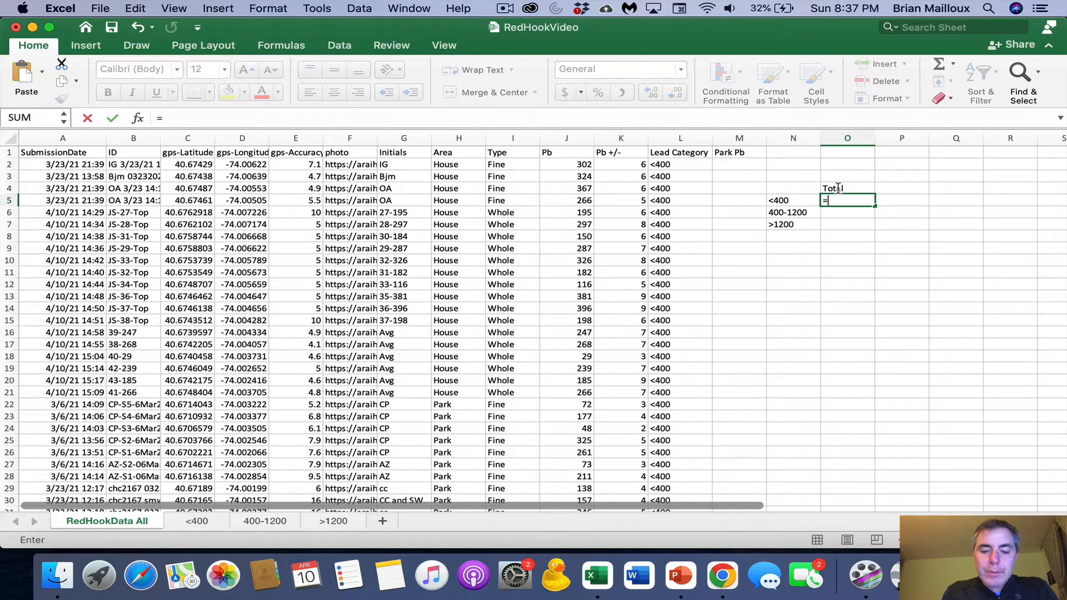
text(count)
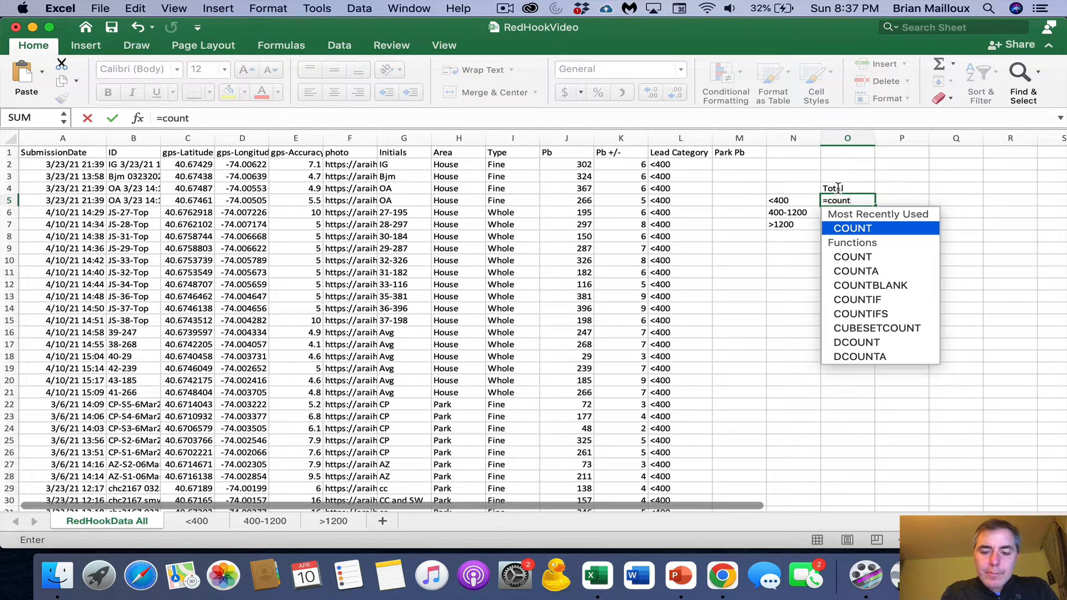
text(if)
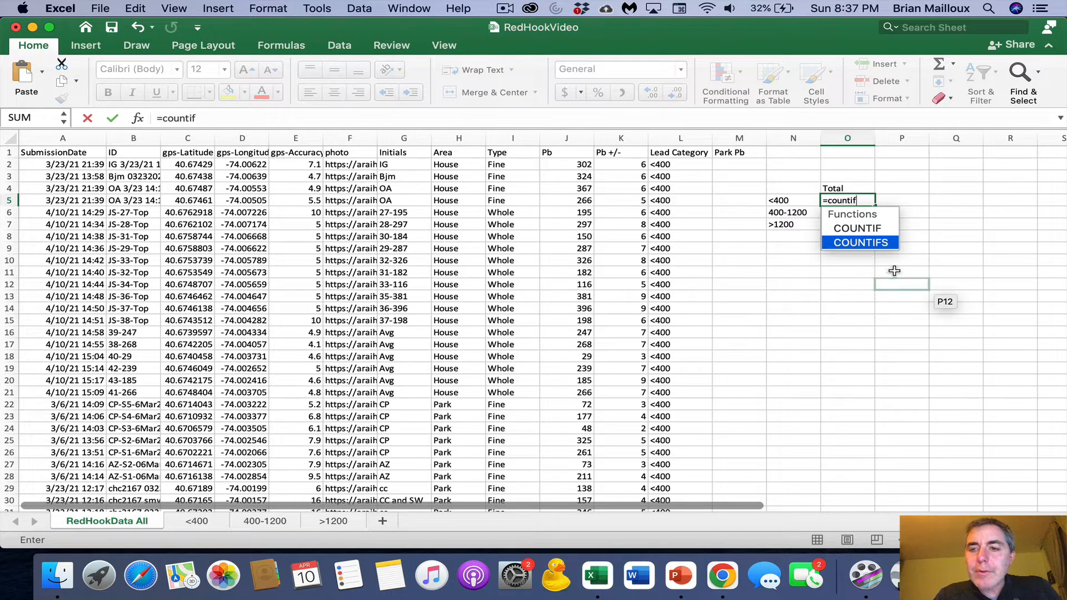
double_click(862, 243)
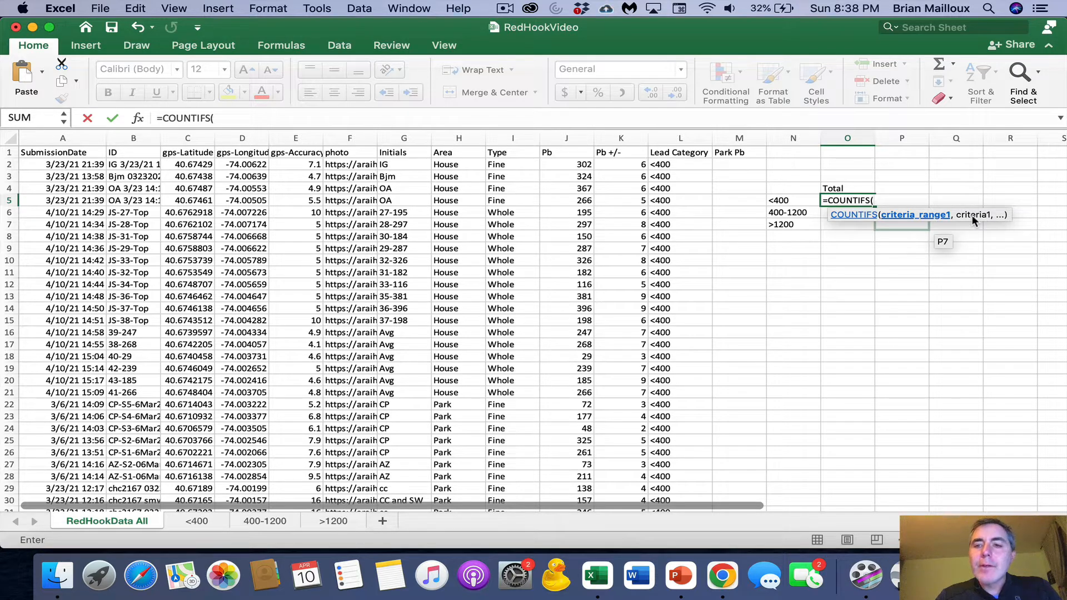
drag(680, 163, 677, 477)
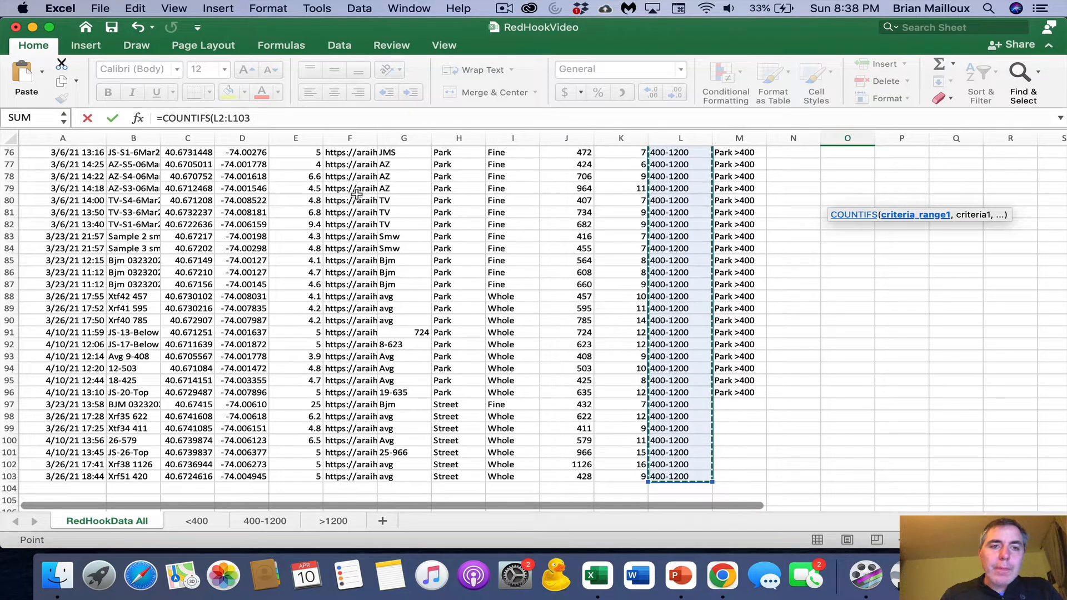
click(262, 118)
text(,<40)
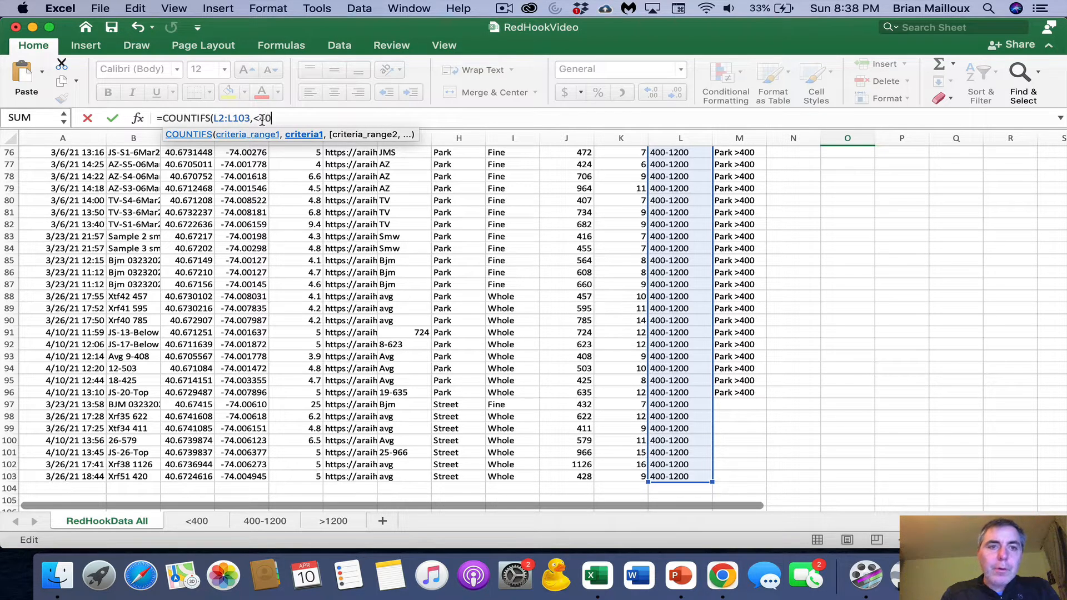
text(0))
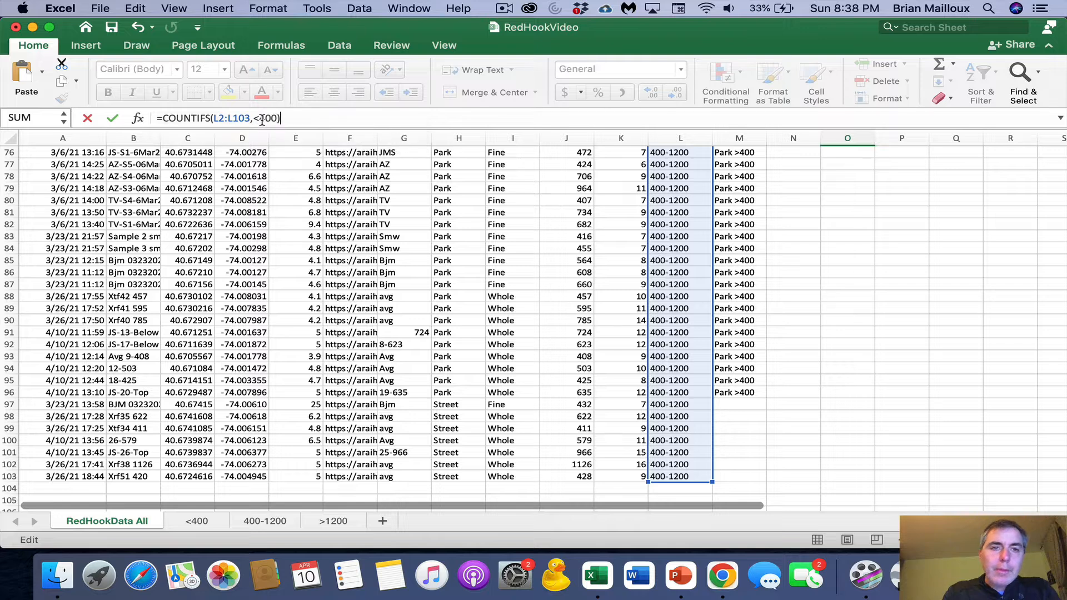
key(Return)
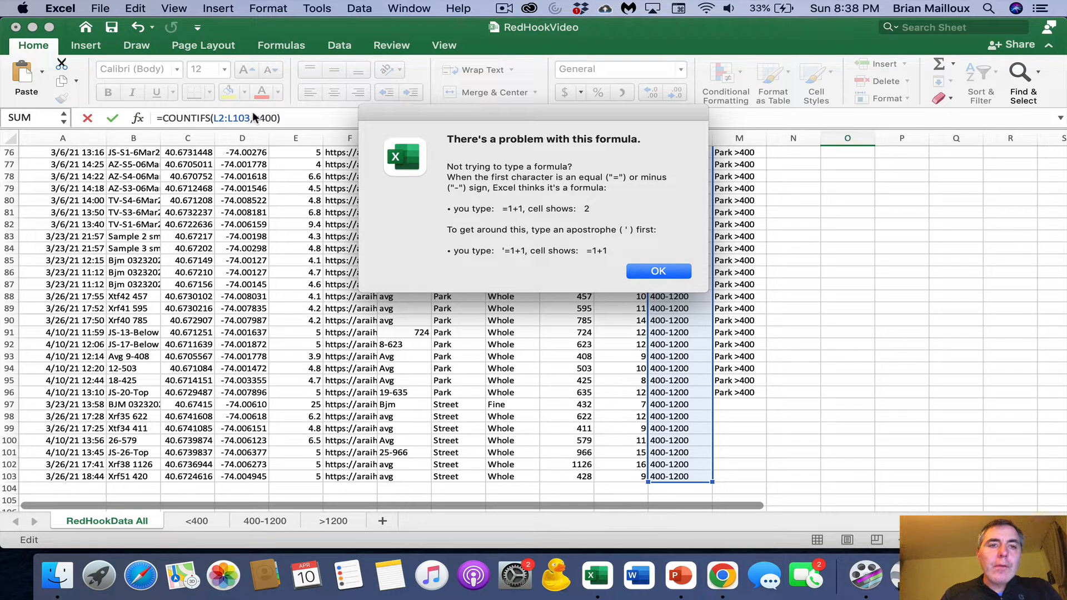
- Correct the COUNTIFS criterion in O5 to the quoted text "=<400" and commit the formula
click(676, 267)
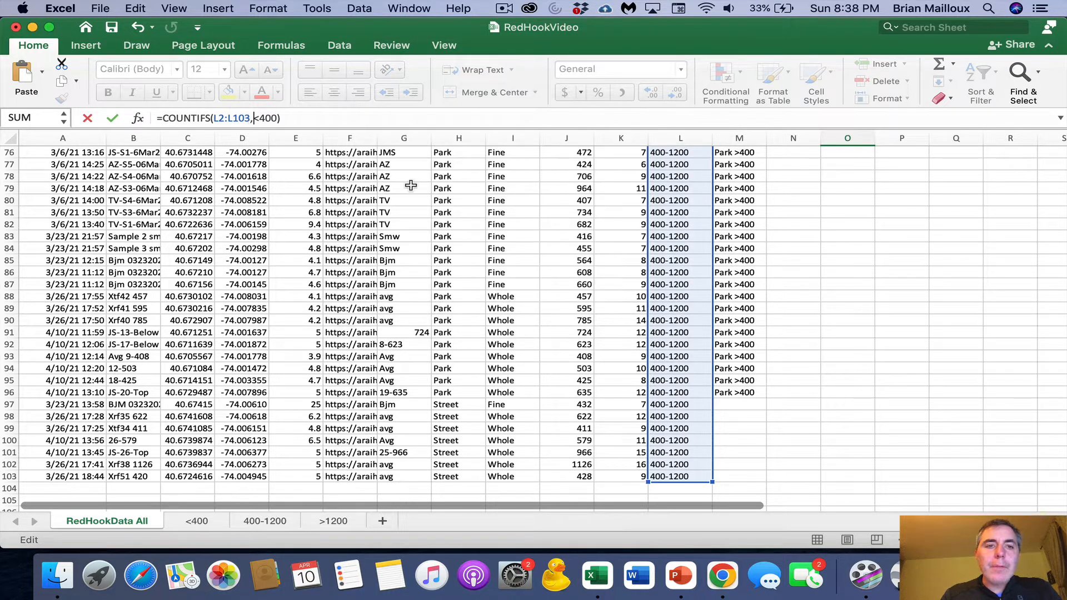
click(255, 118)
text(")
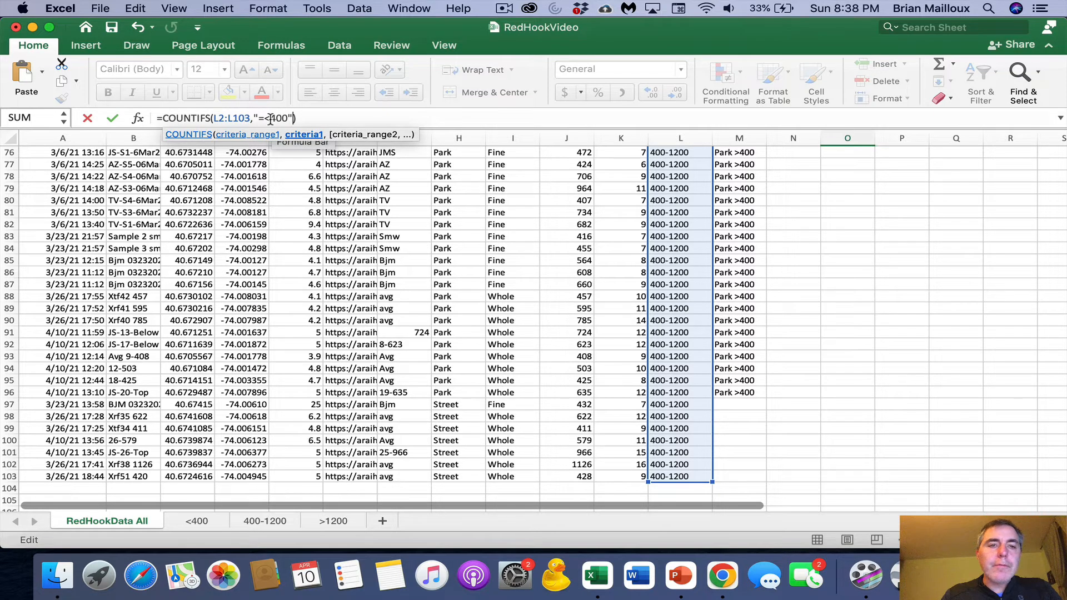
key(Return)
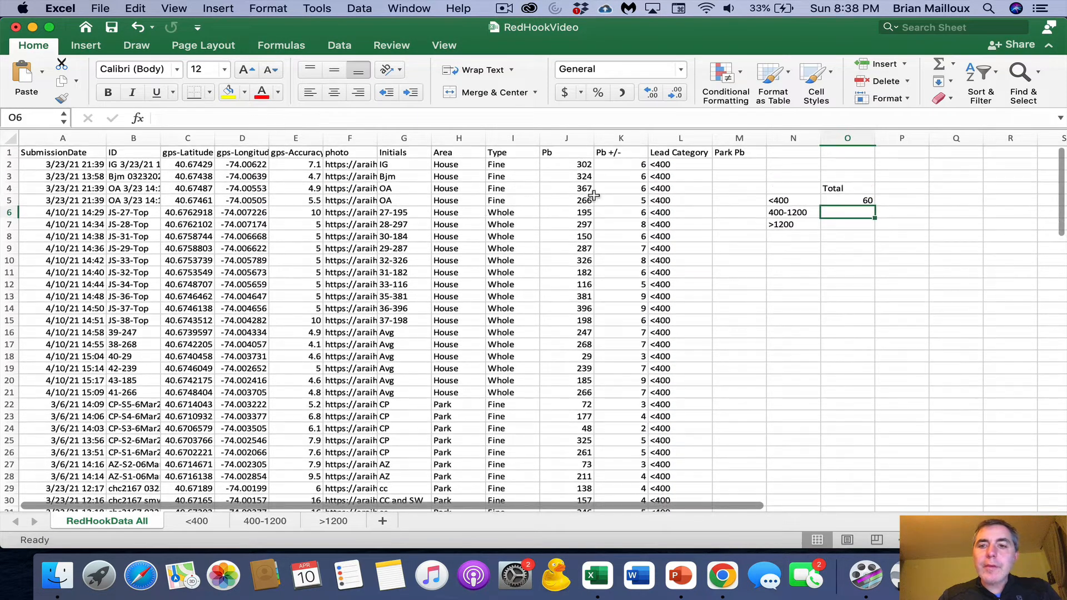
- Make the range in O5's COUNTIFS formula absolute as $L$2:$L$103
click(858, 199)
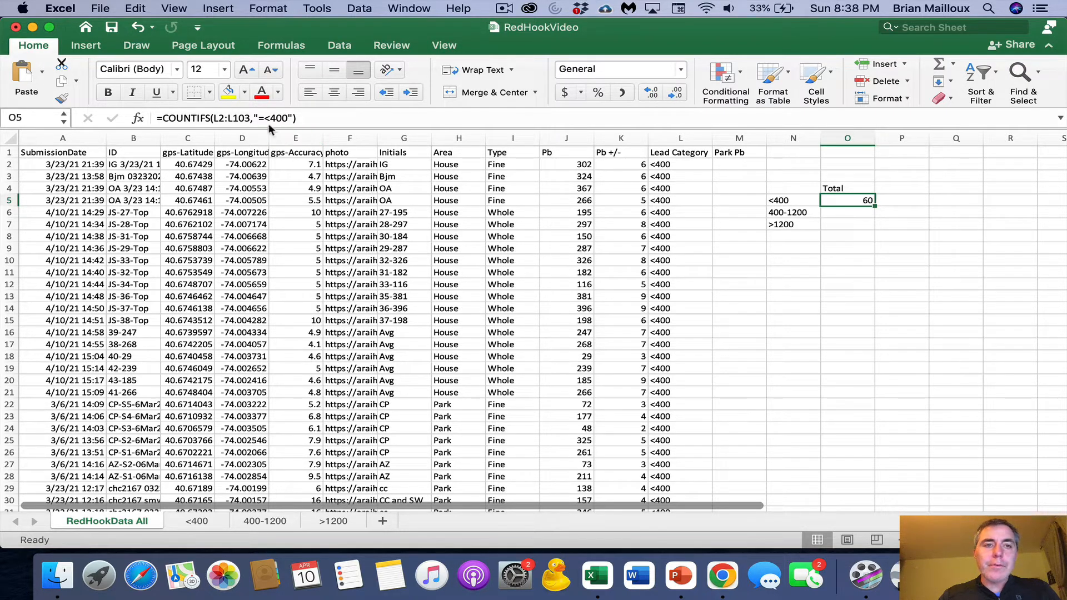
click(218, 119)
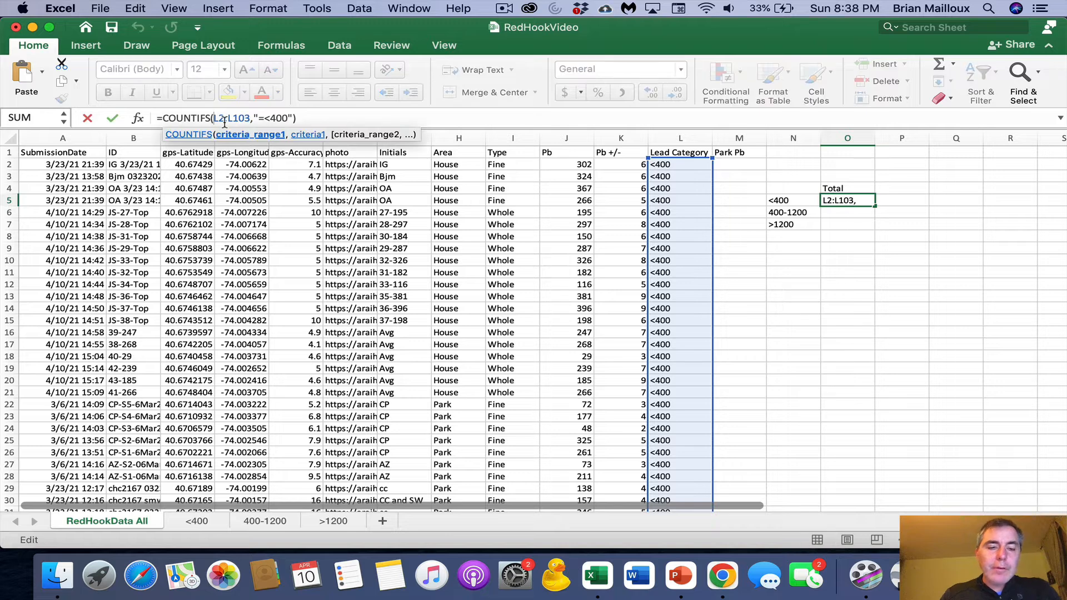
text($)
click(225, 118)
text($)
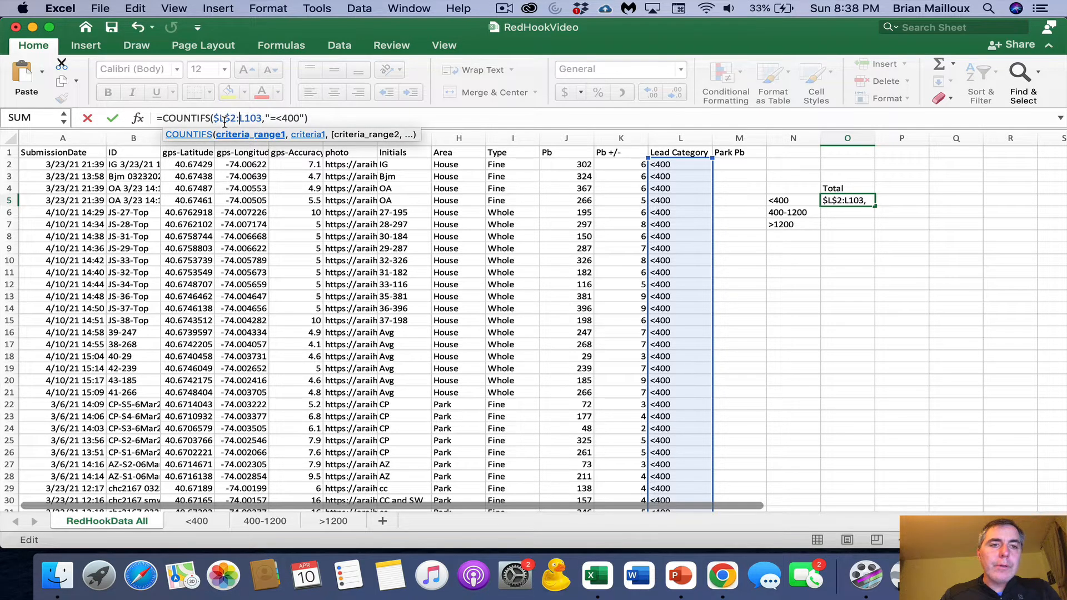
key(End)
click(238, 119)
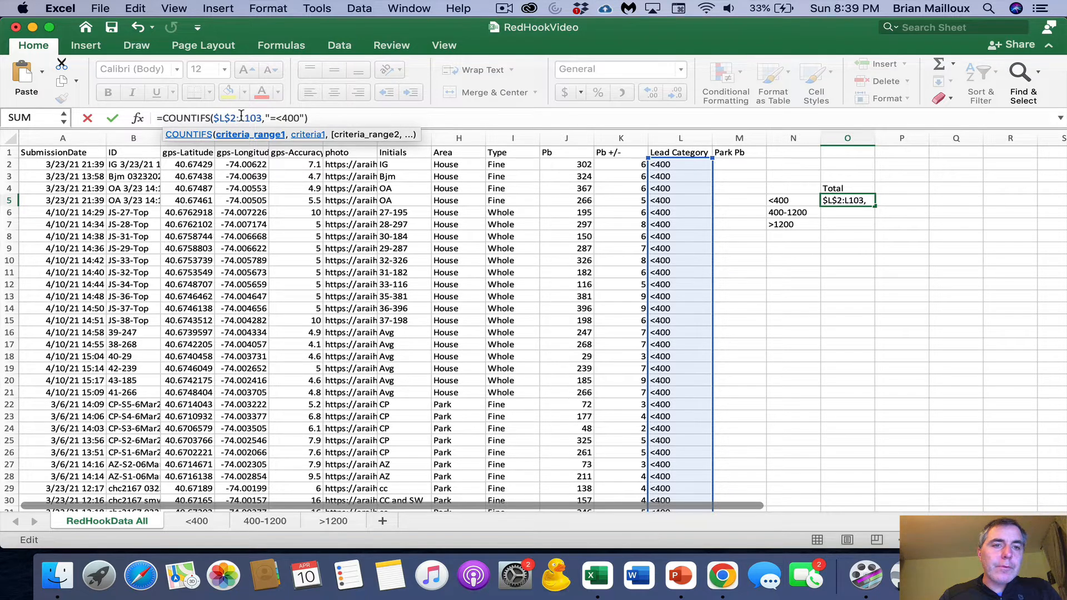
text($L)
text($L$)
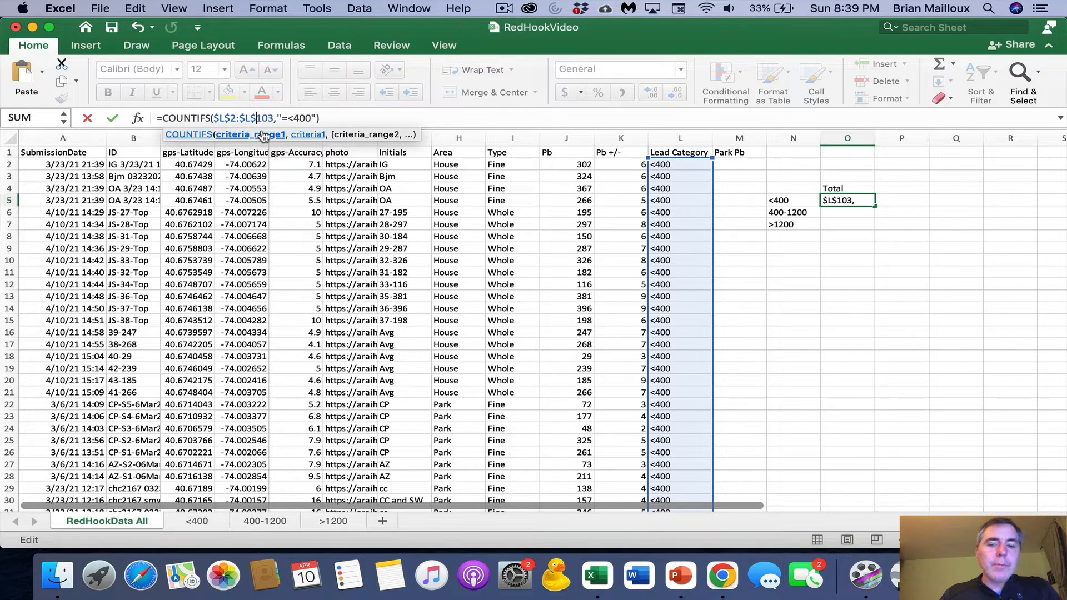
key(Return)
- Fill the COUNTIFS formula from O5 down through O7
click(854, 197)
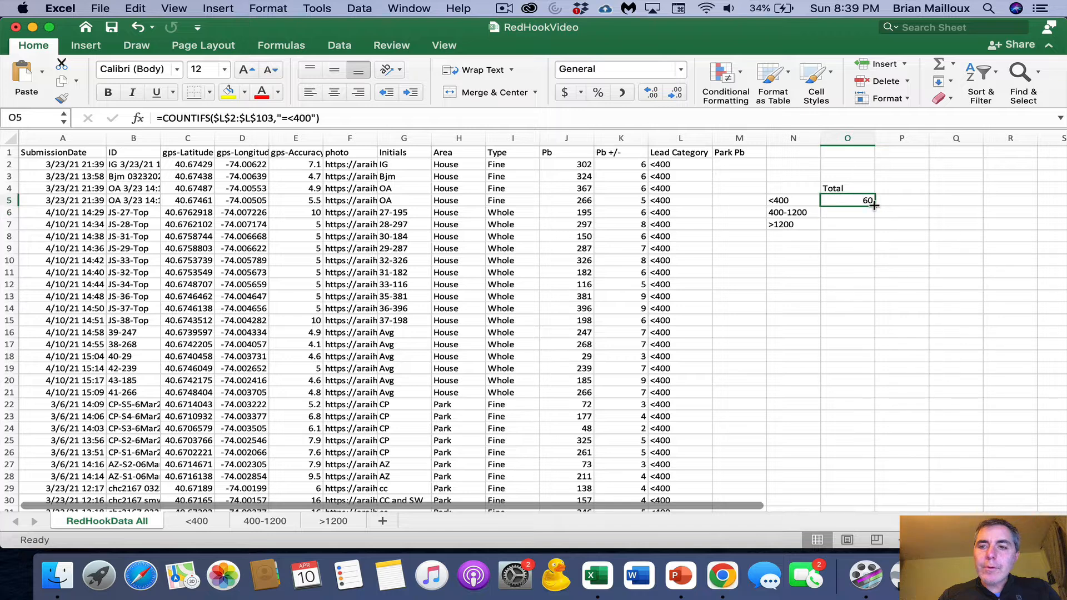
drag(875, 205, 877, 227)
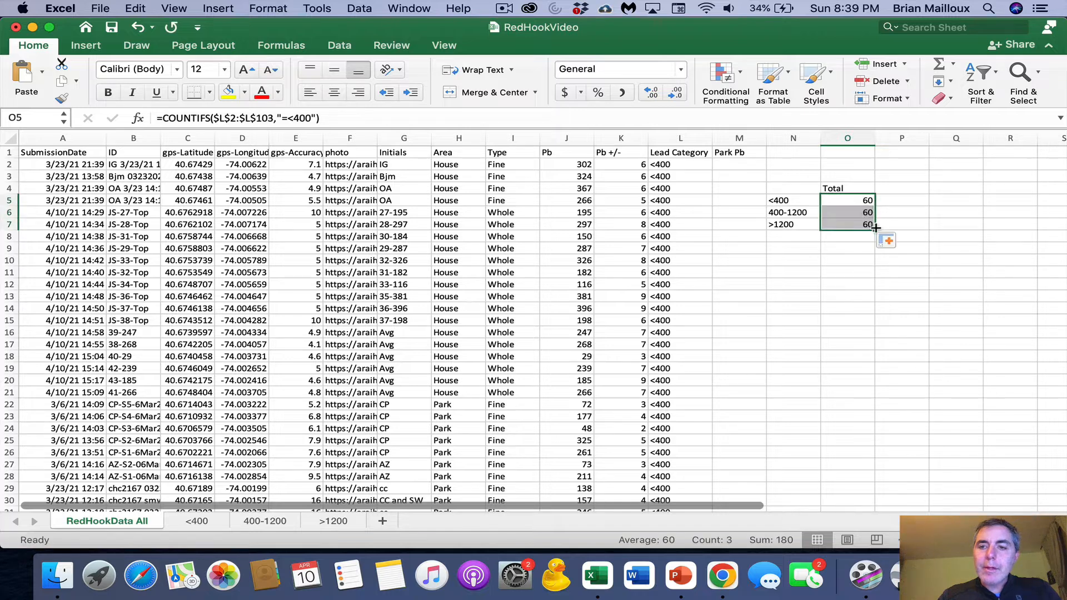
click(858, 201)
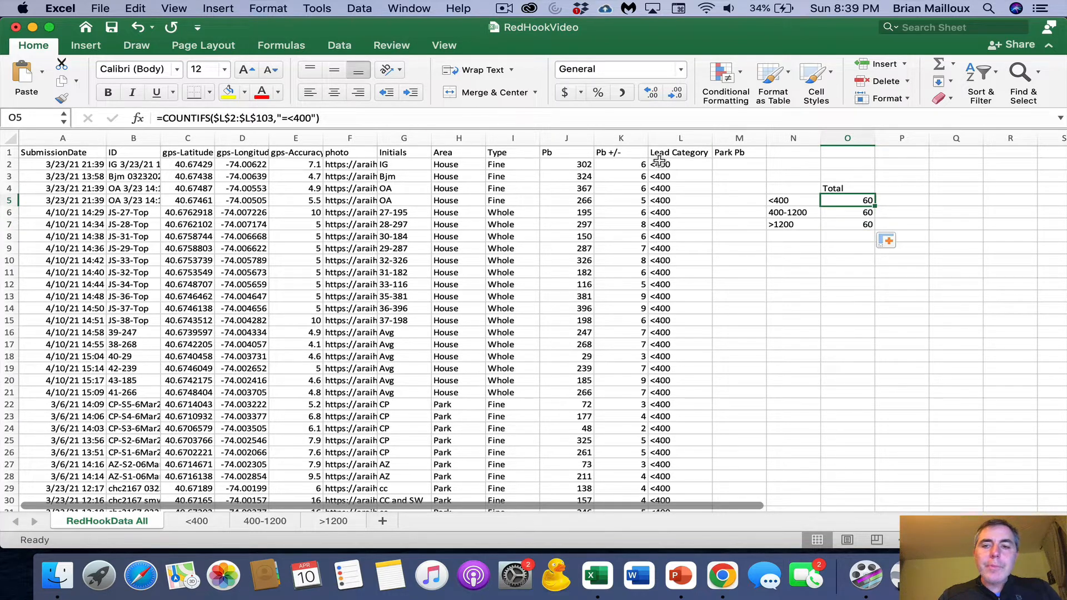
- Change the COUNTIFS criterion in O6 to "=400-1200"
click(856, 214)
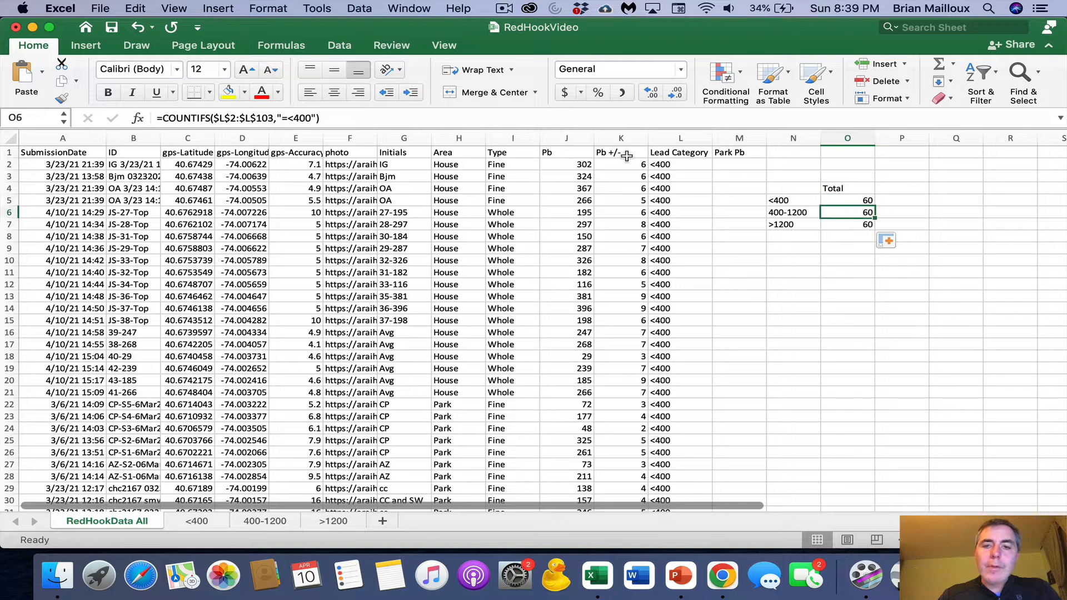
click(309, 118)
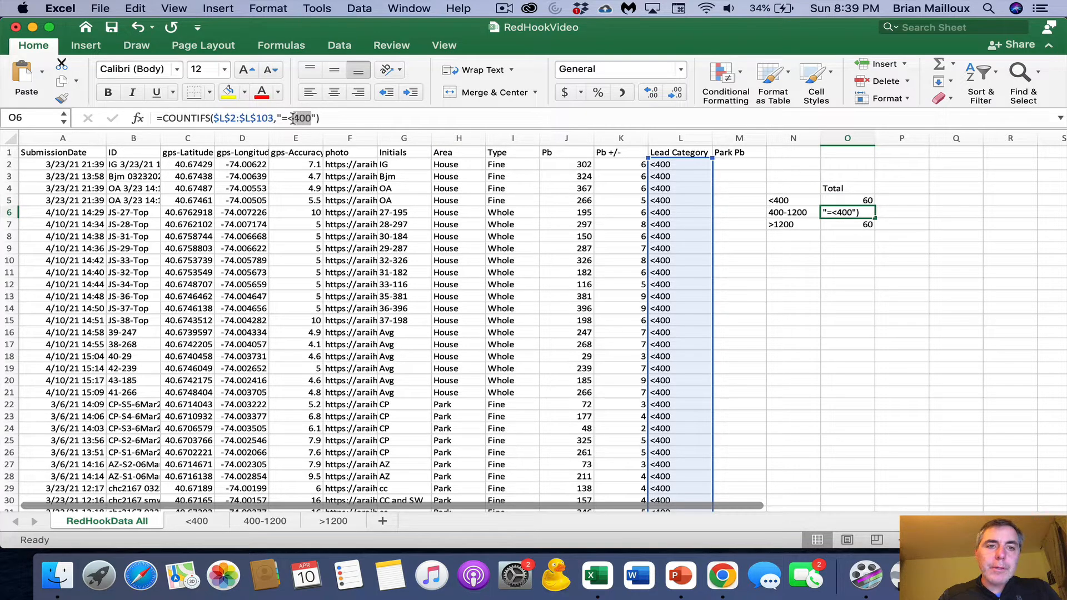
click(293, 118)
key(BackSpace)
text(-1200)
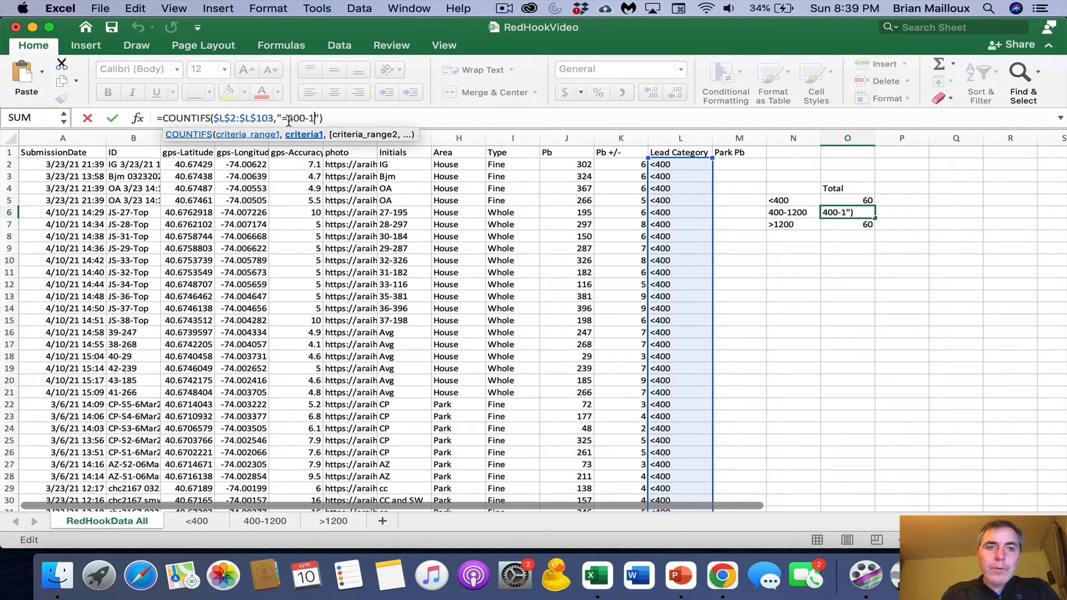
key(Return)
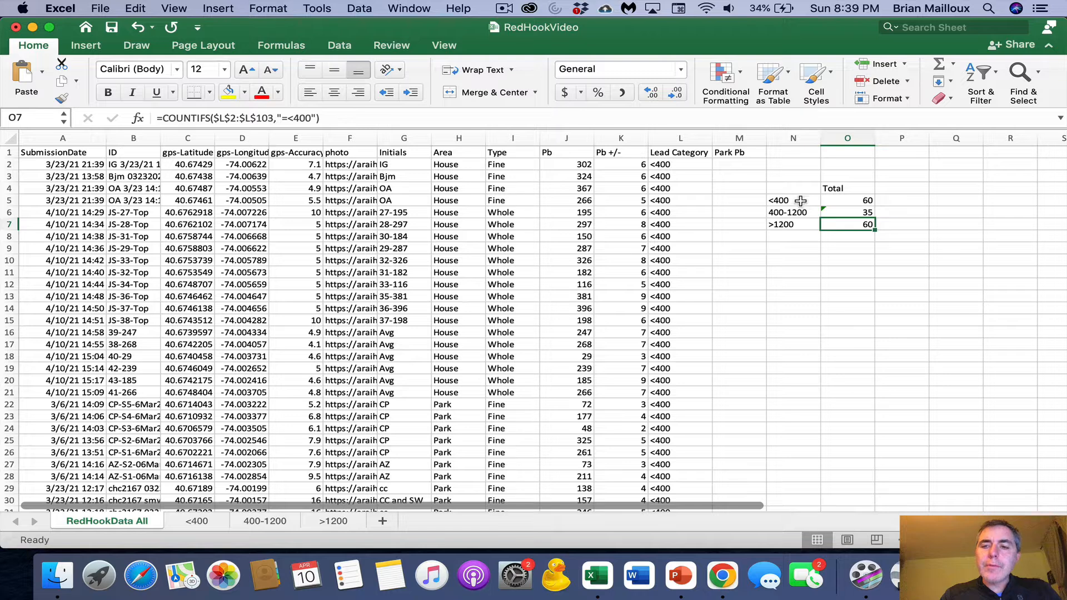
- Change the COUNTIFS criterion in O7 to "=>1200"
click(855, 202)
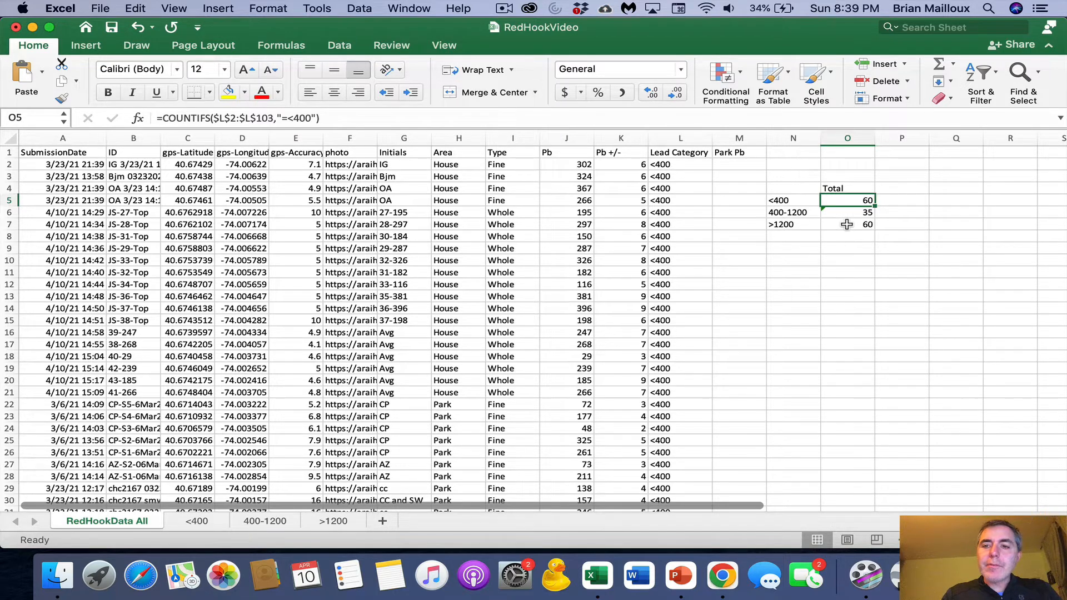
click(847, 224)
drag(312, 118, 289, 119)
text(>1200)
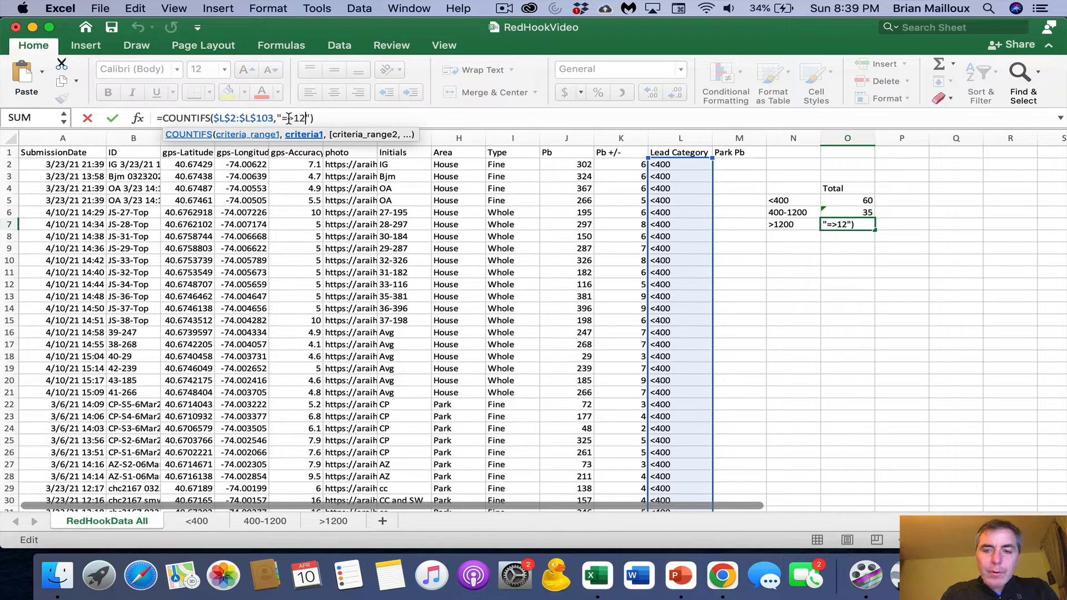
key(Return)
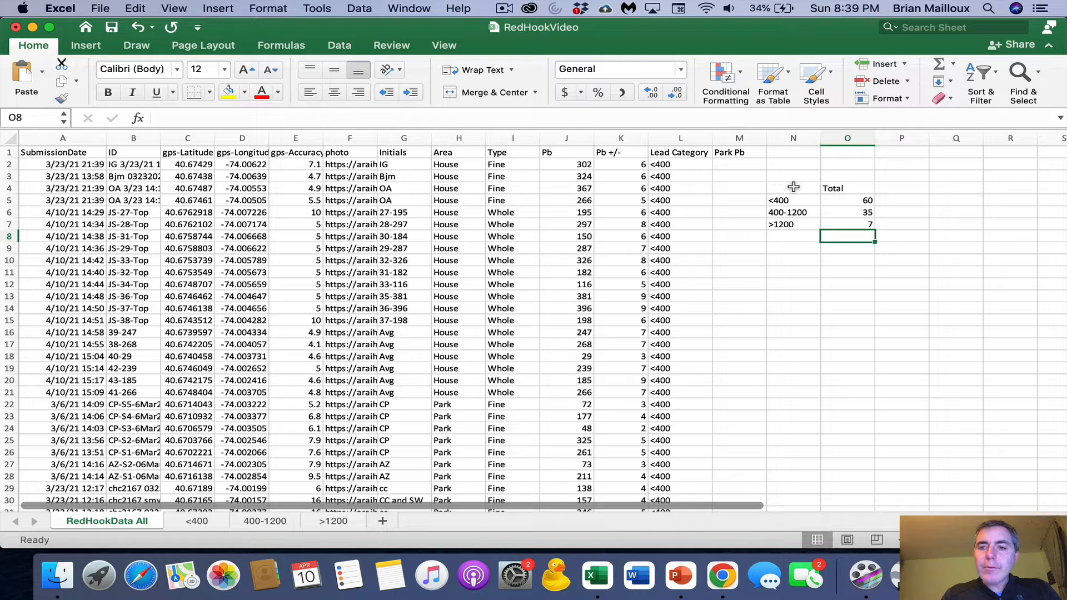
- Copy the summary table in N4:O7 and paste the copy starting at N10
drag(796, 188, 832, 224)
key(super+c)
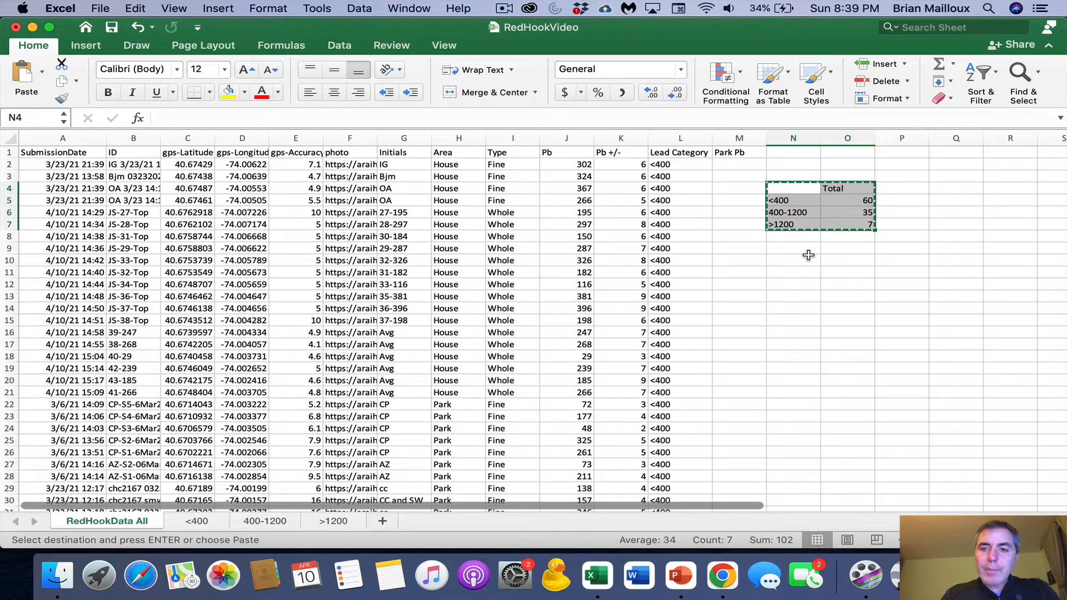
click(792, 258)
key(super+v)
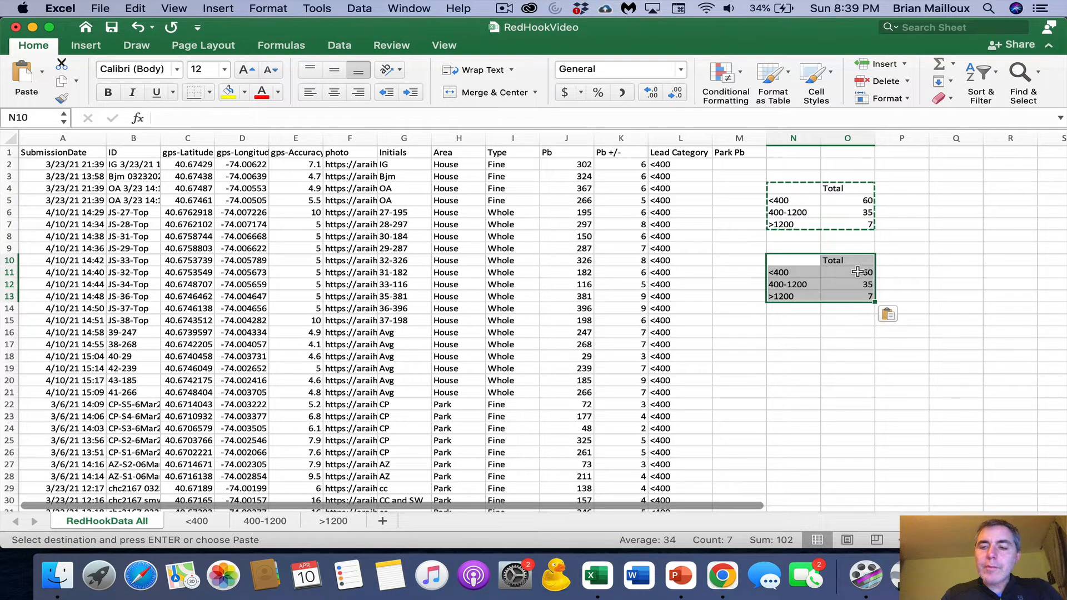
- Replace the text criterion in O11's COUNTIFS formula with a reference to the category label in N11
click(858, 272)
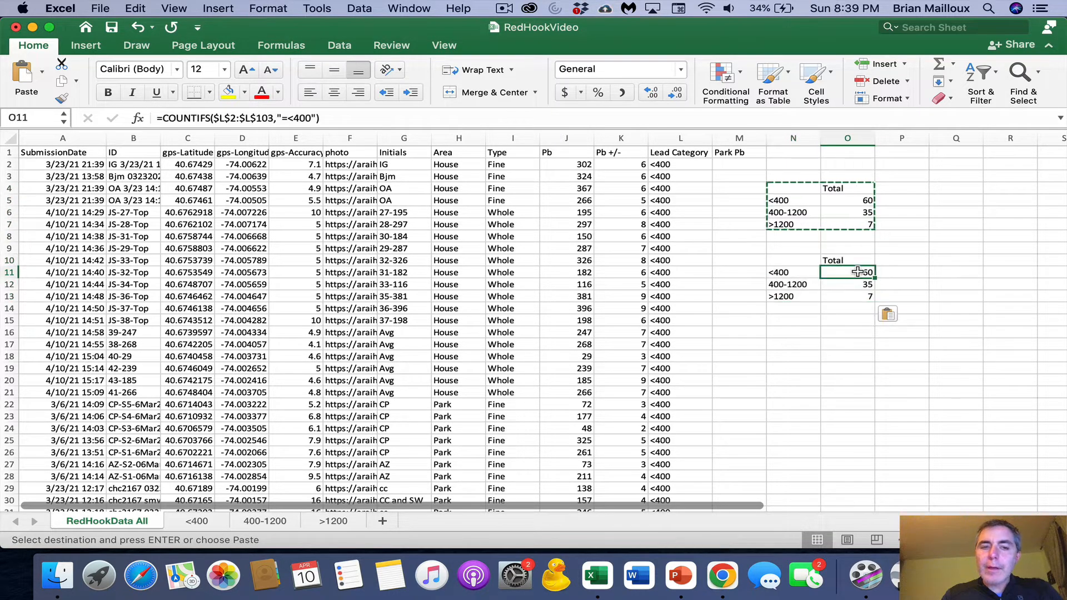
click(315, 119)
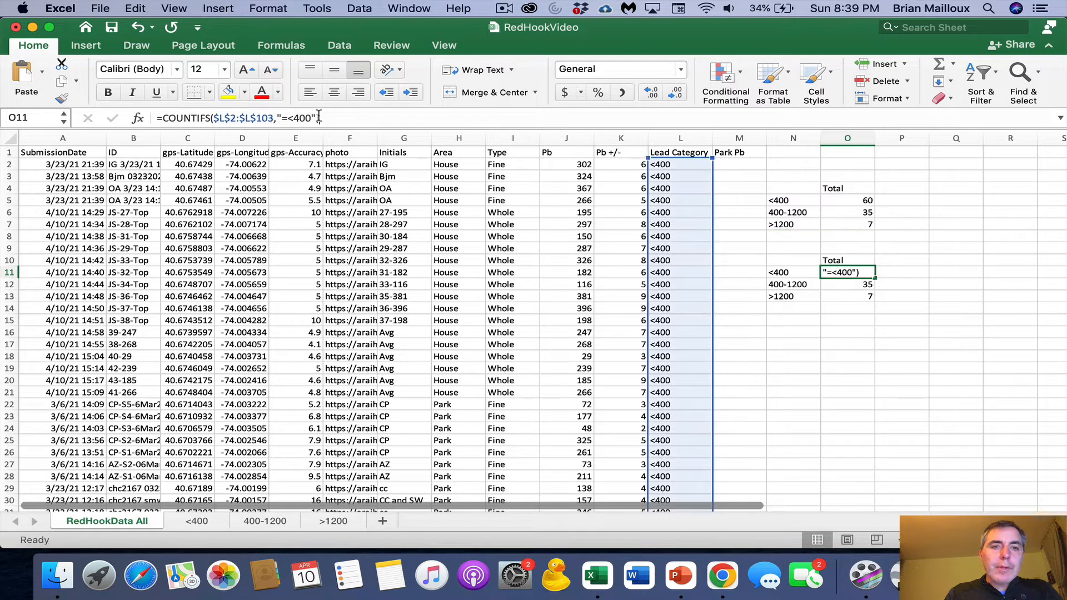
key(Left)
key(BackSpace)
key(BackSpace)
key(BackSpace)
key(BackSpace)
key(BackSpace)
key(BackSpace)
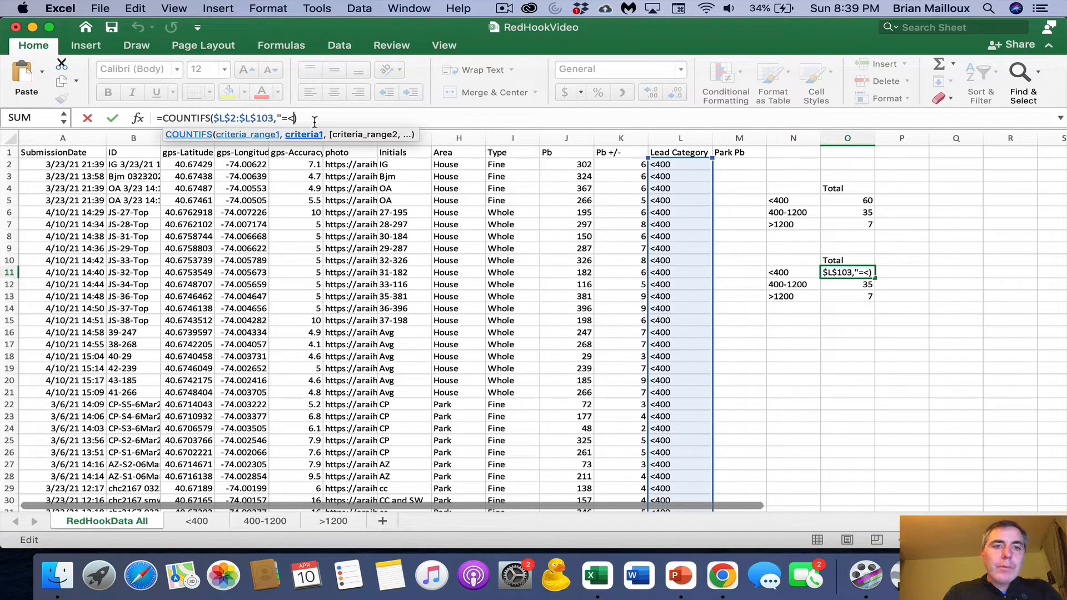
key(BackSpace)
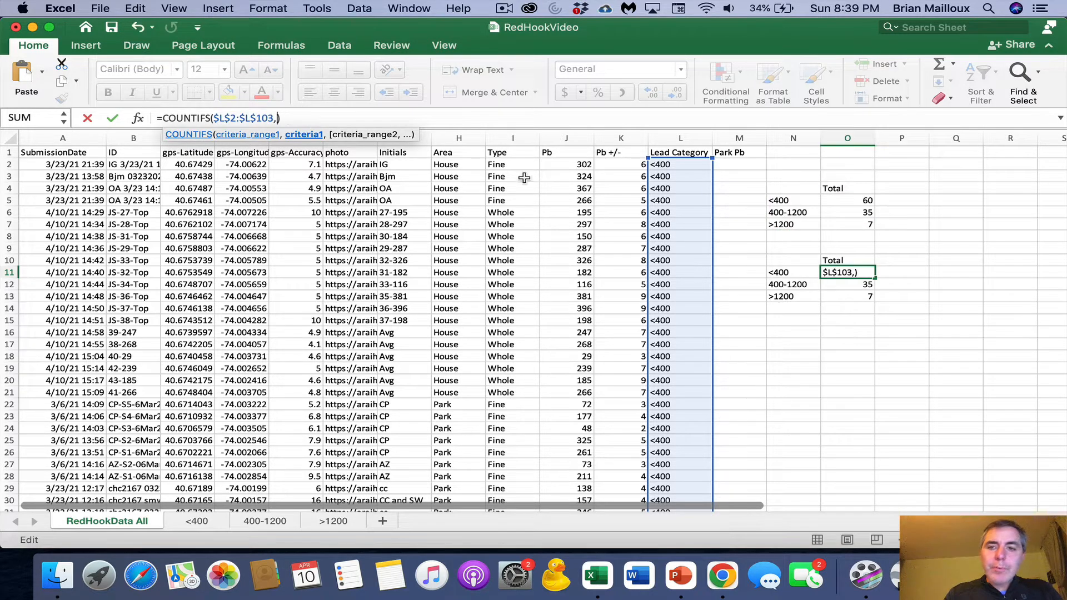
click(783, 271)
key(Return)
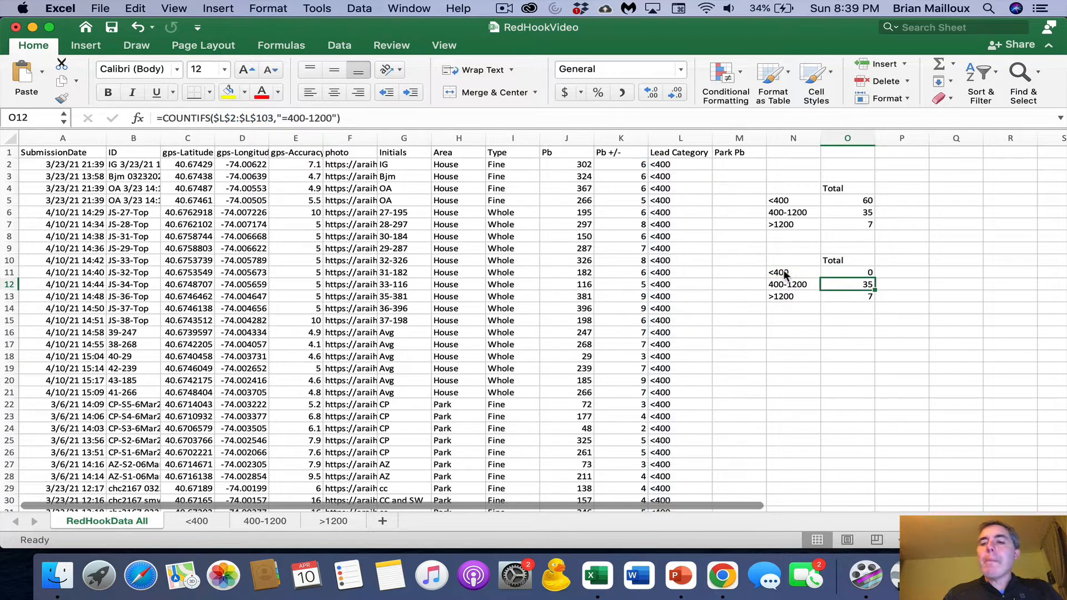
- Change the COUNTIFS criterion in O11 to "="&N11 and fill the formula down through O13
click(865, 273)
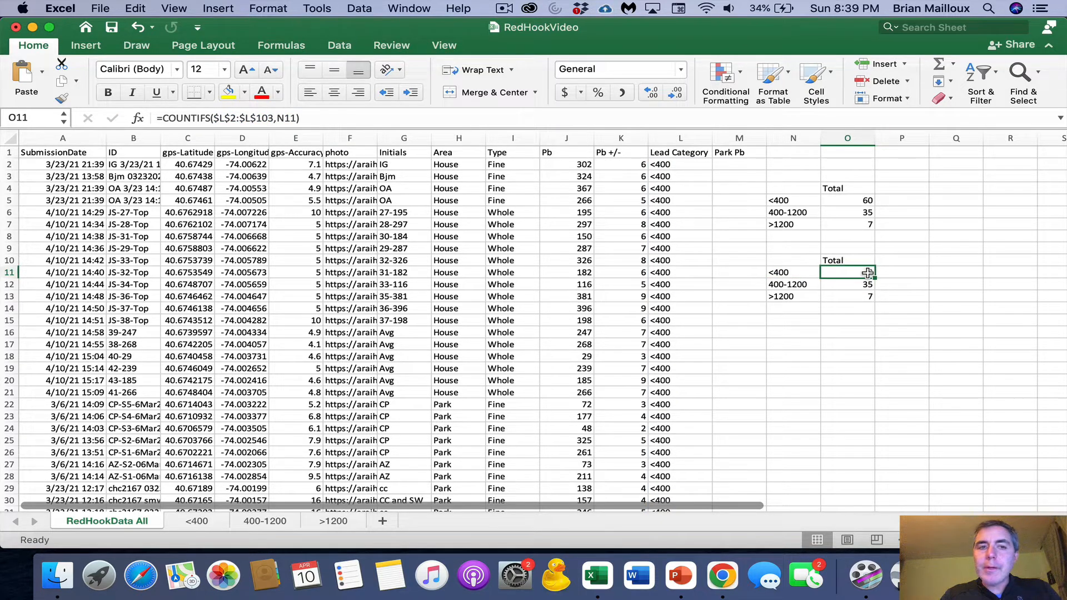
click(280, 118)
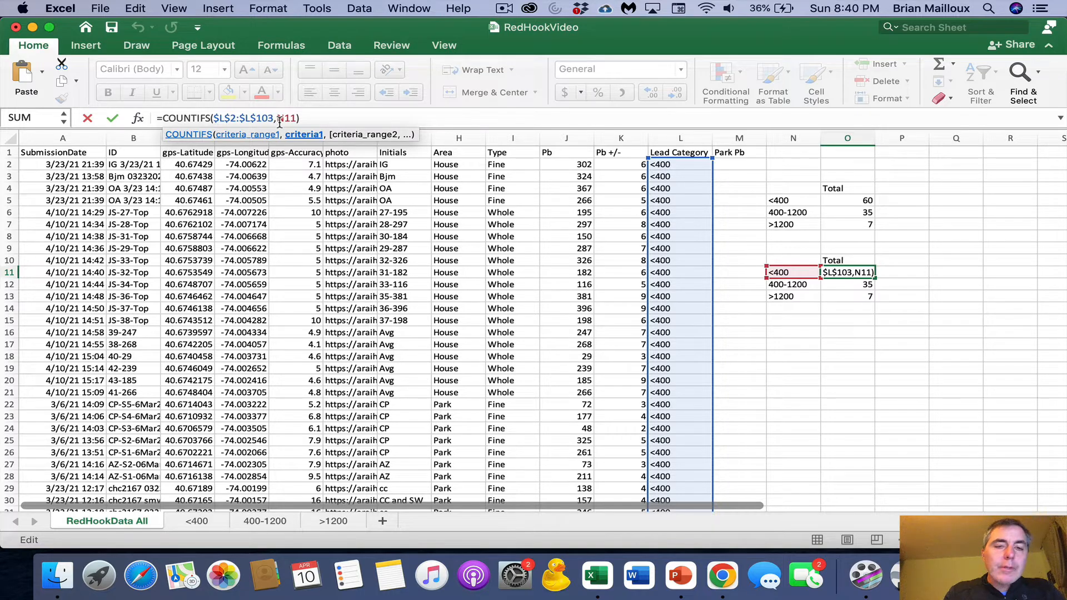
text("=)
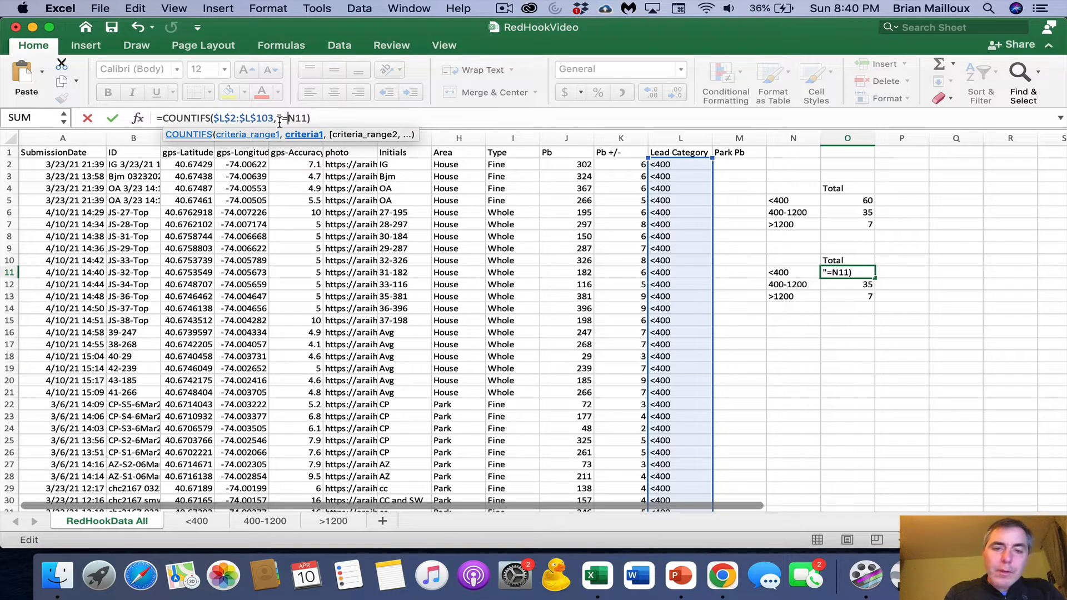
text(")
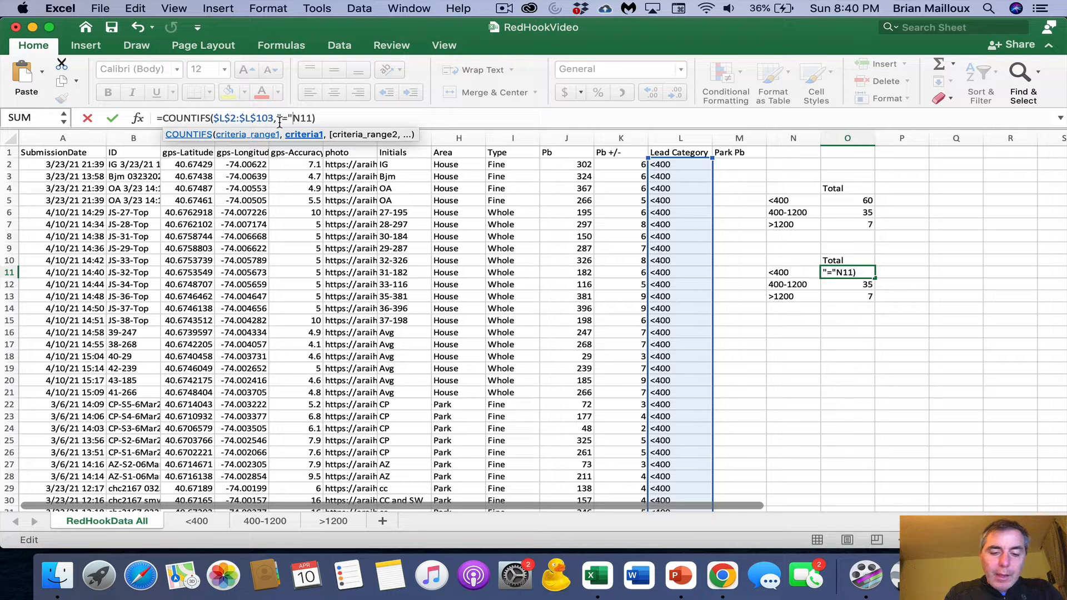
text(&)
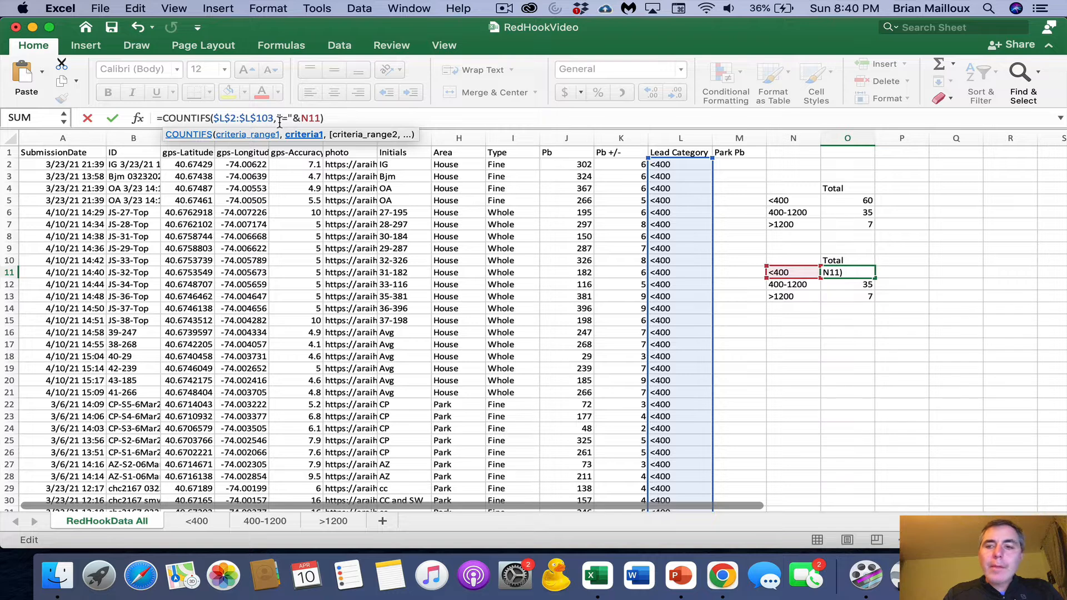
key(Return)
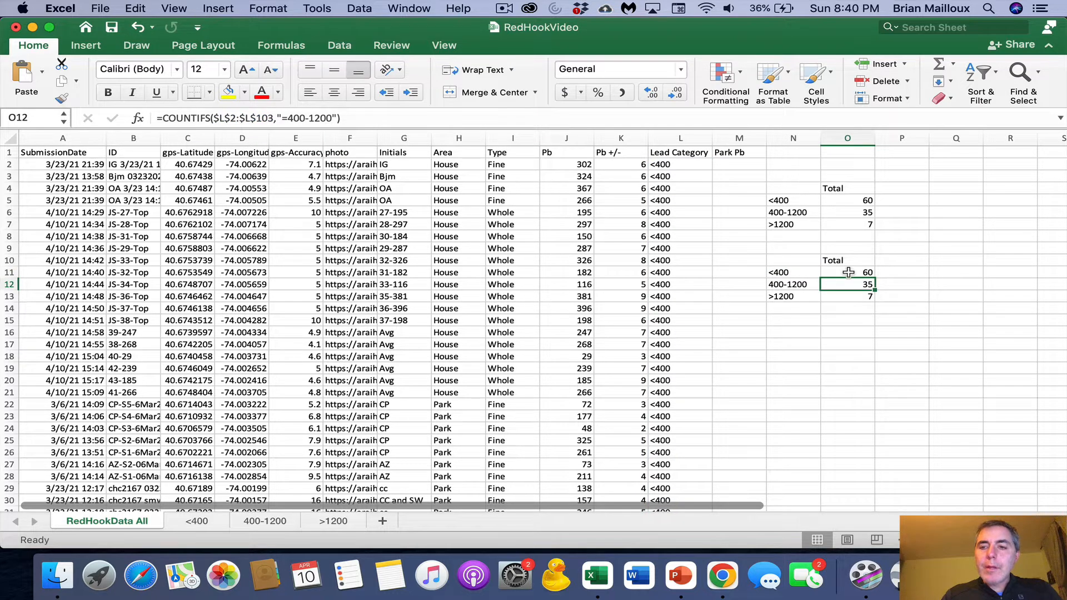
click(850, 271)
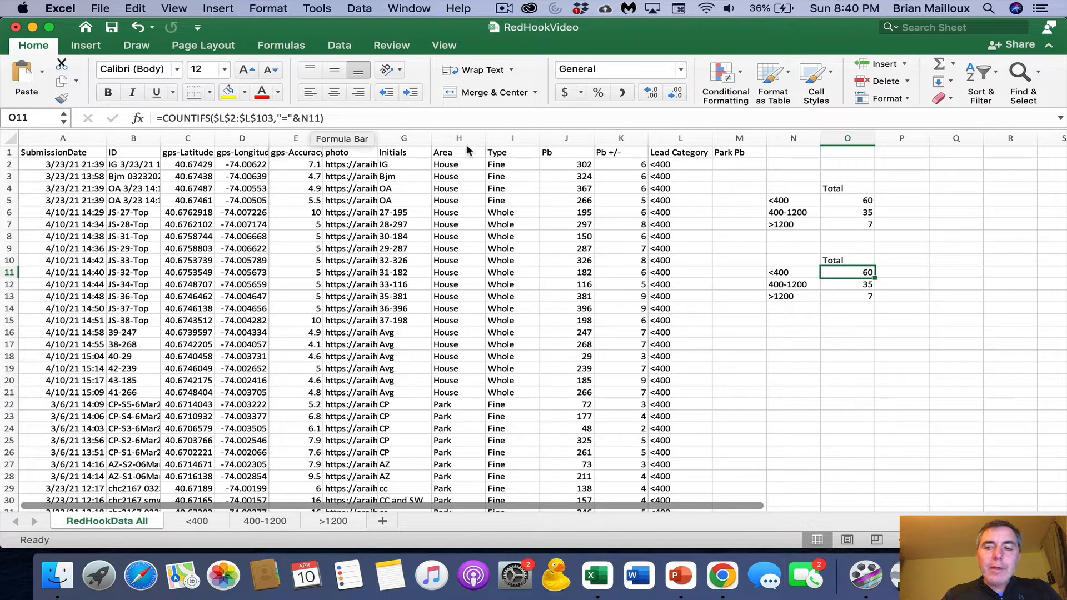
drag(877, 274, 876, 300)
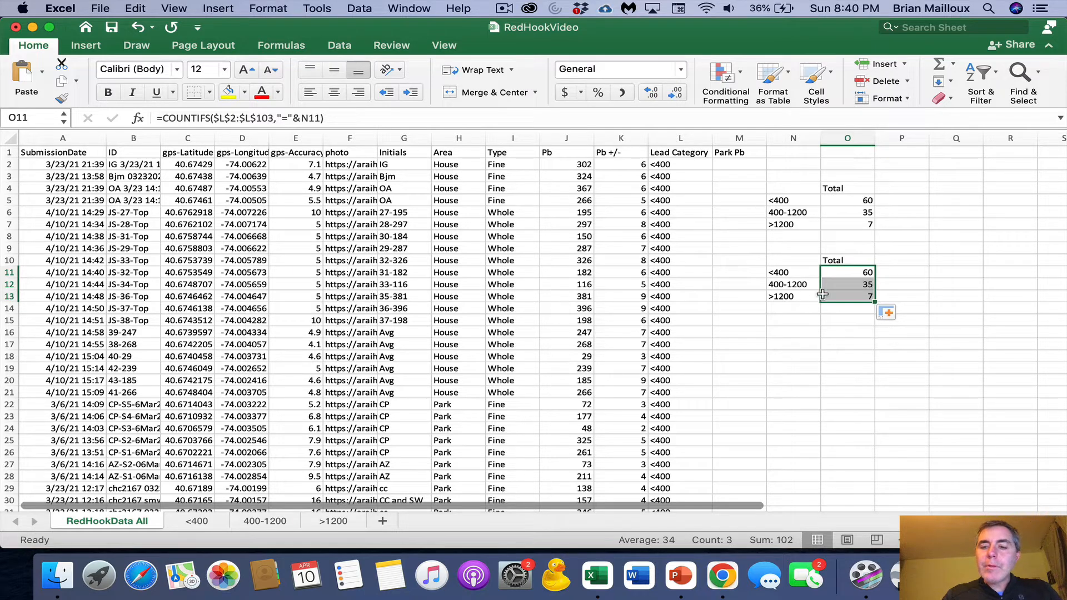
- Copy the lead category labels in N11:N13 and paste them starting at N16
click(793, 331)
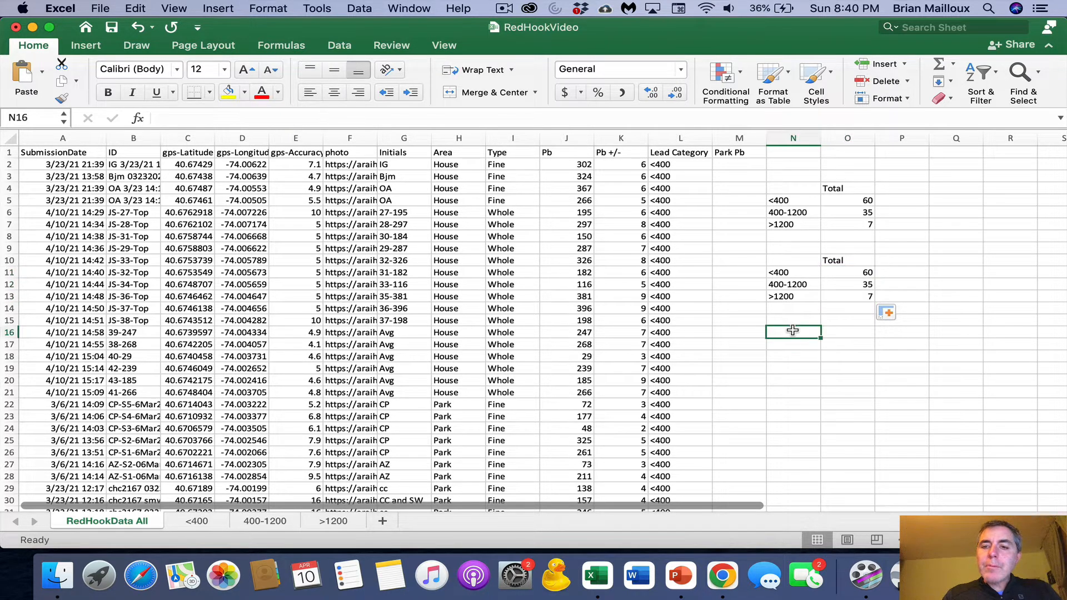
drag(789, 273, 789, 297)
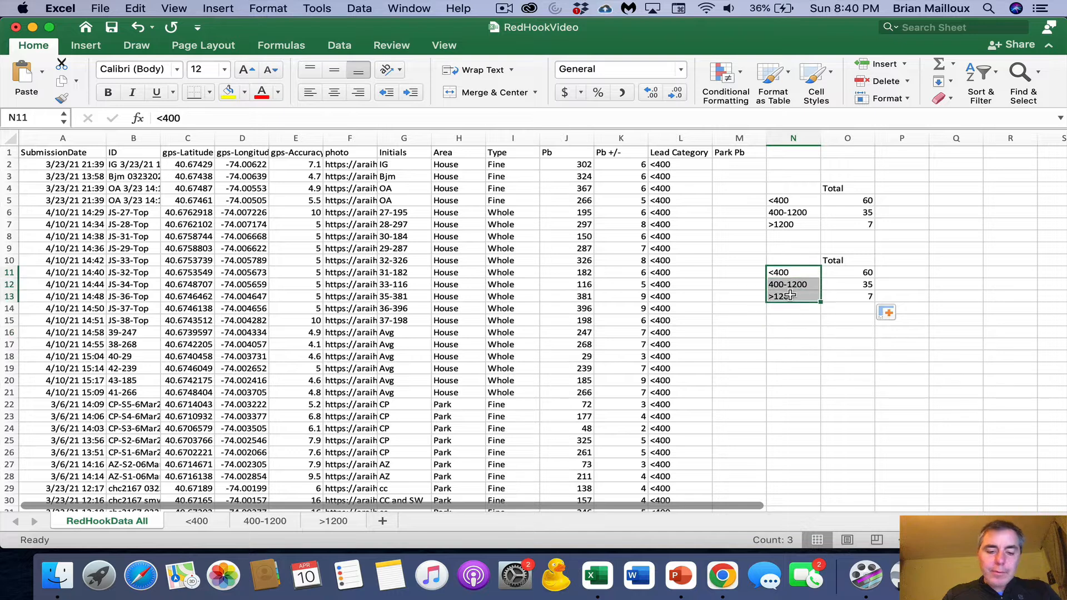
key(super+c)
key(super+v)
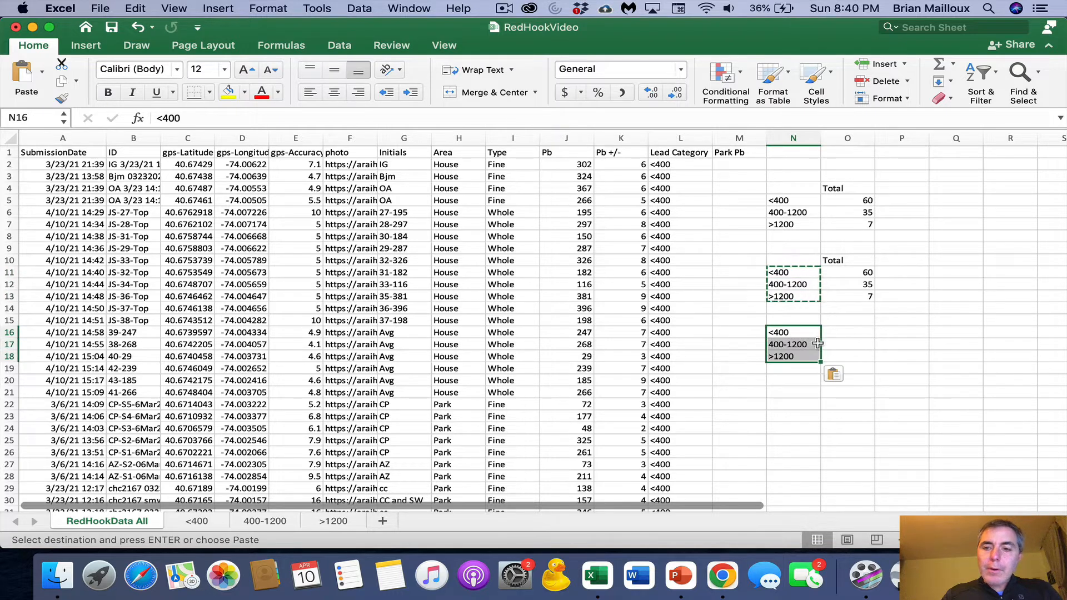
- Enter the column headers House, Park and Street in O15:Q15, checking them against the Area column
click(847, 322)
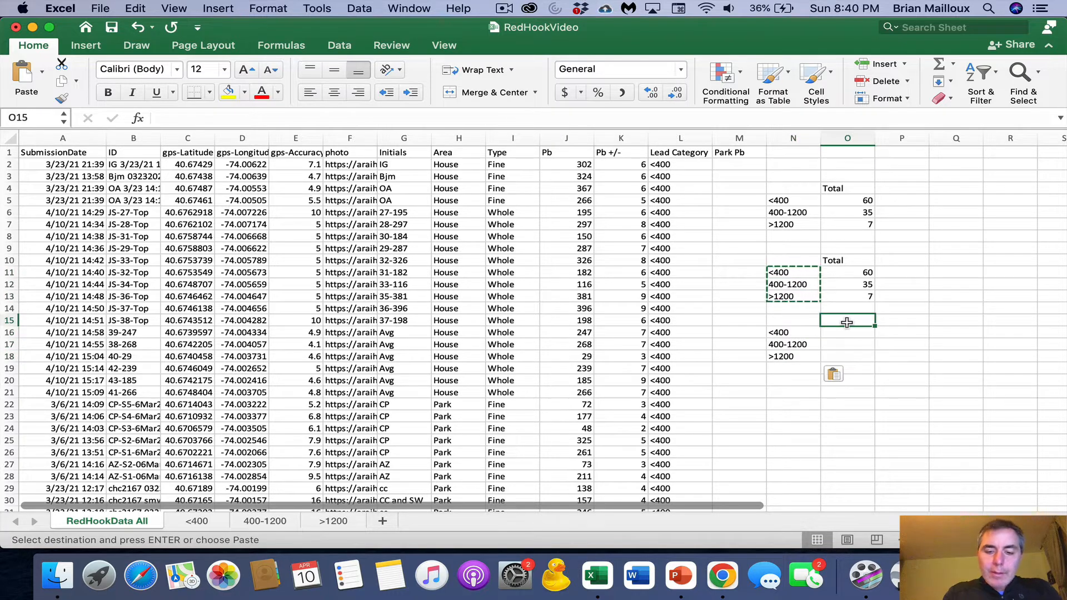
text(House)
key(Tab)
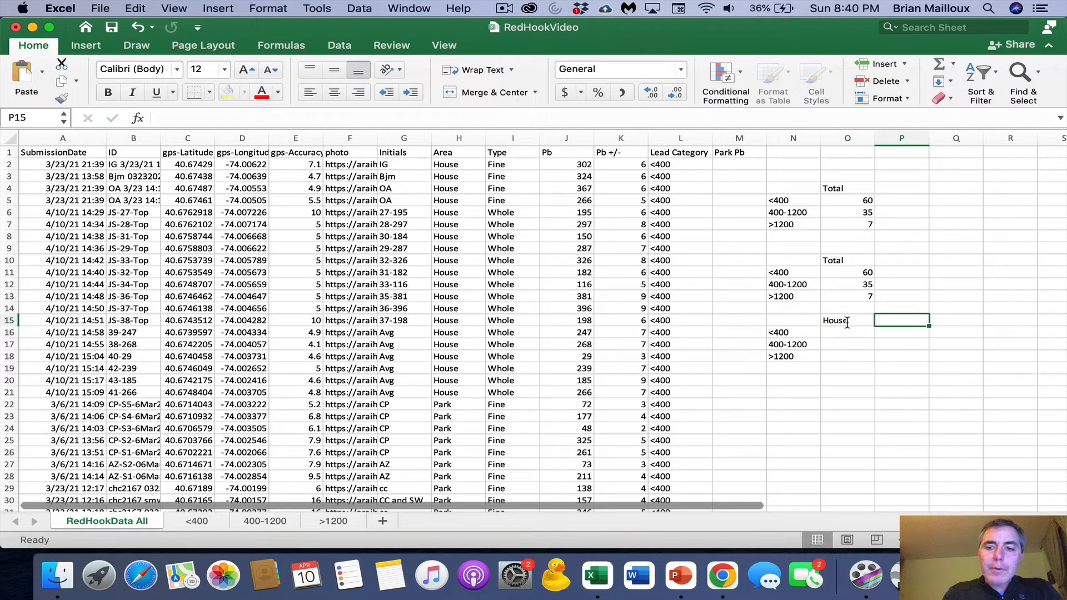
text(Park)
key(Tab)
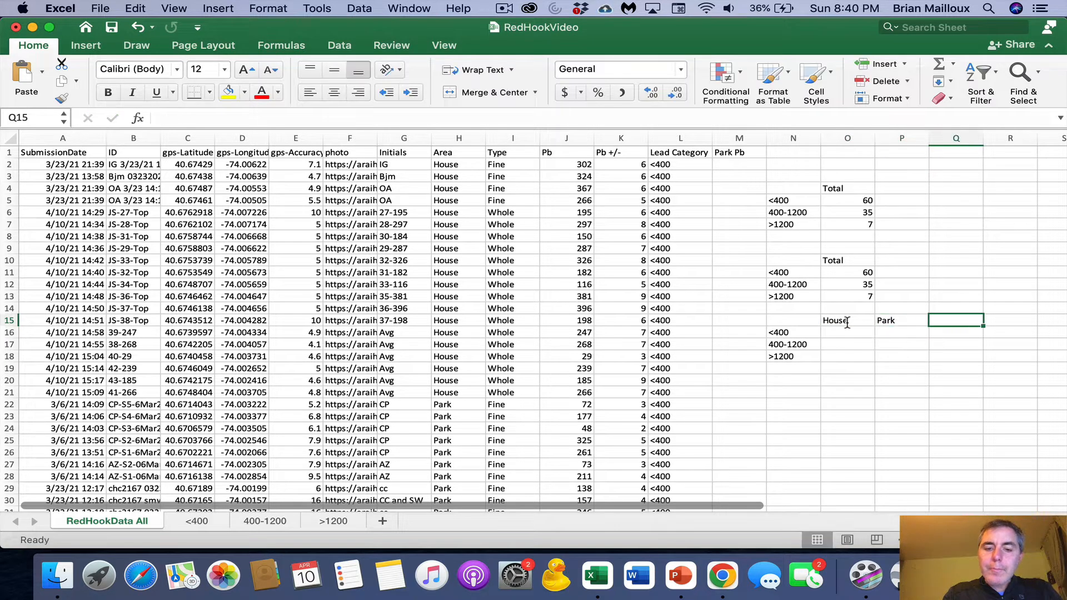
text(Street)
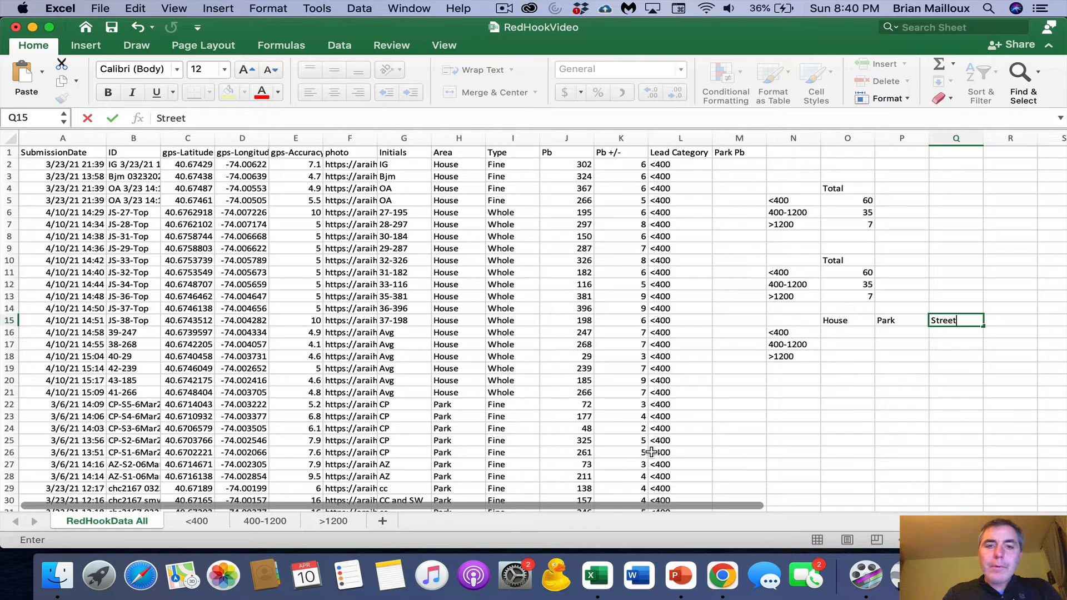
scroll(473, 417, down, 10)
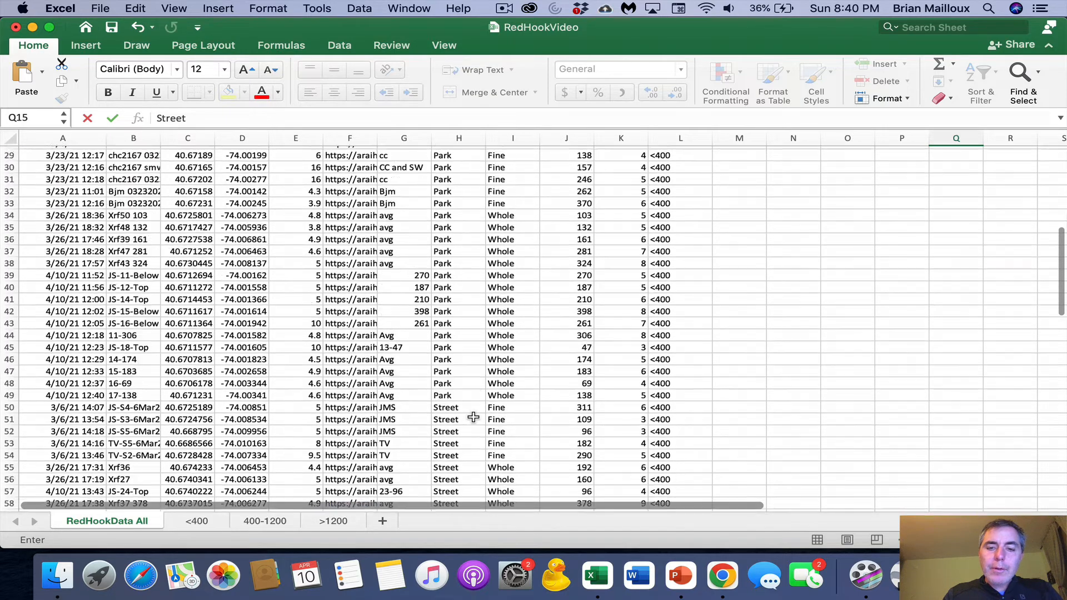
scroll(473, 418, up, 10)
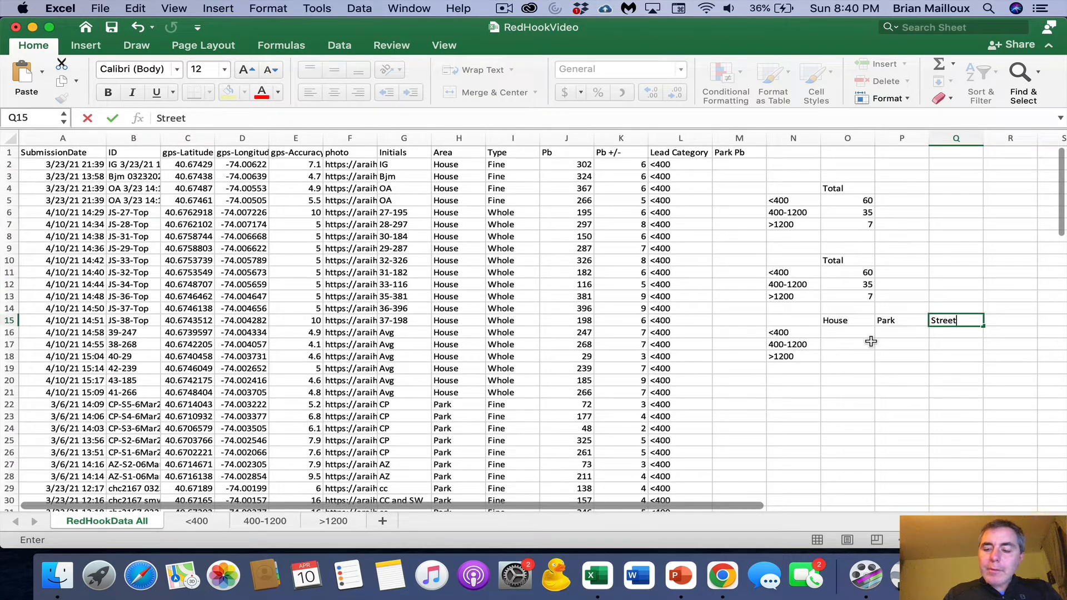
click(857, 331)
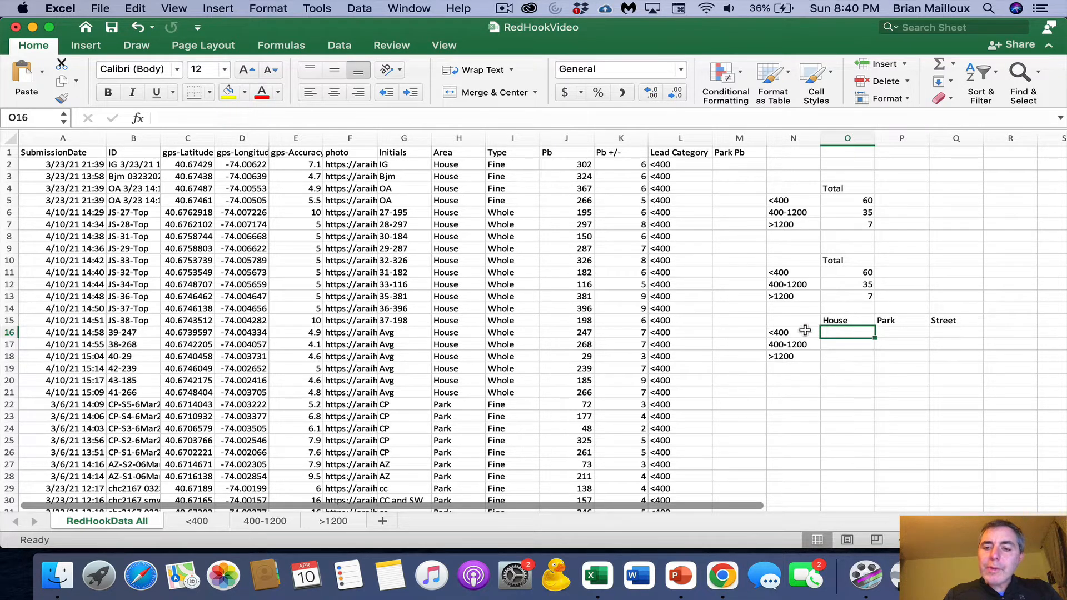
- Copy the COUNTIFS formula from O11 and paste it into O16
click(846, 270)
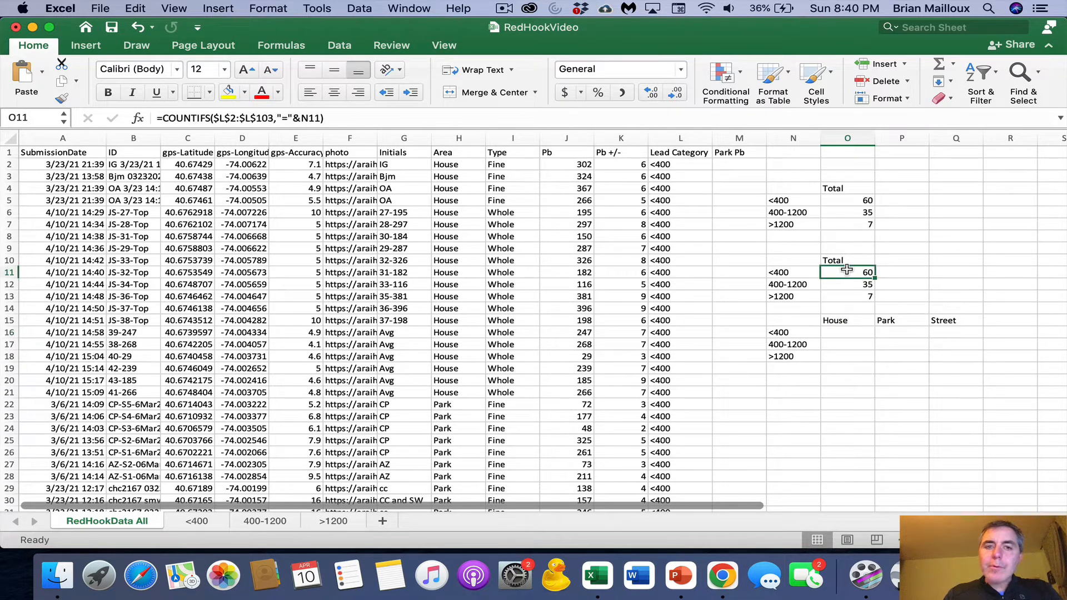
key(super+c)
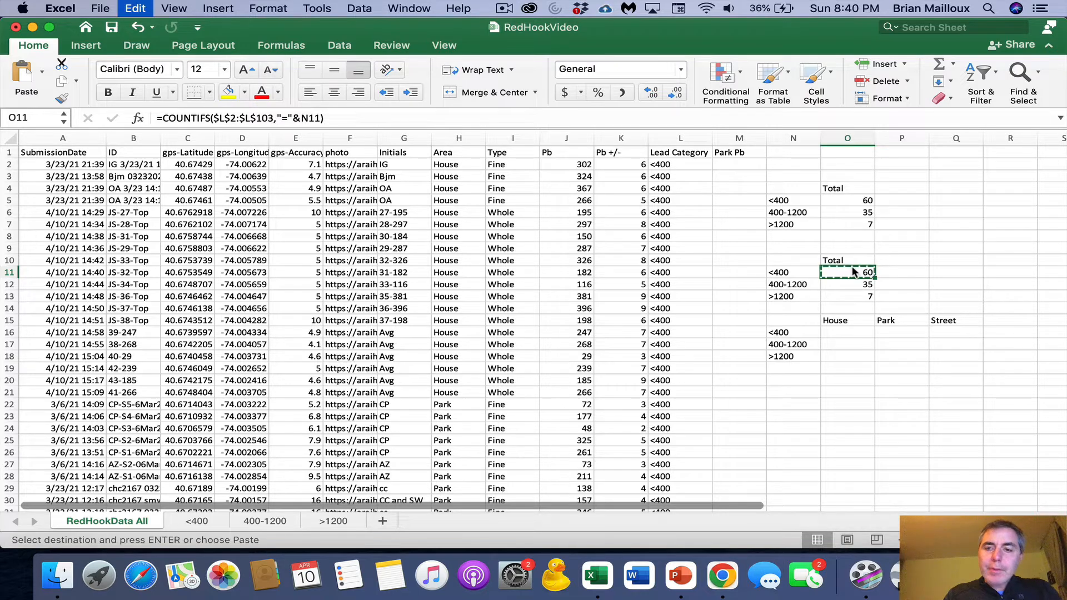
click(848, 332)
key(super+v)
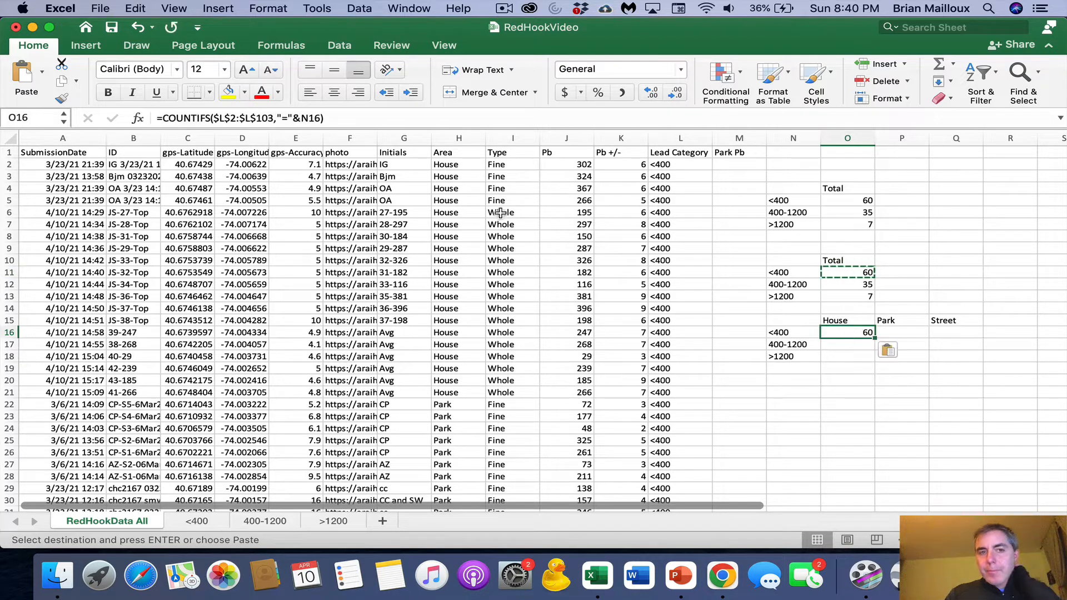
- Add a second condition to O16's COUNTIFS formula, with criteria range H2:H103 and criterion "=House"
click(319, 118)
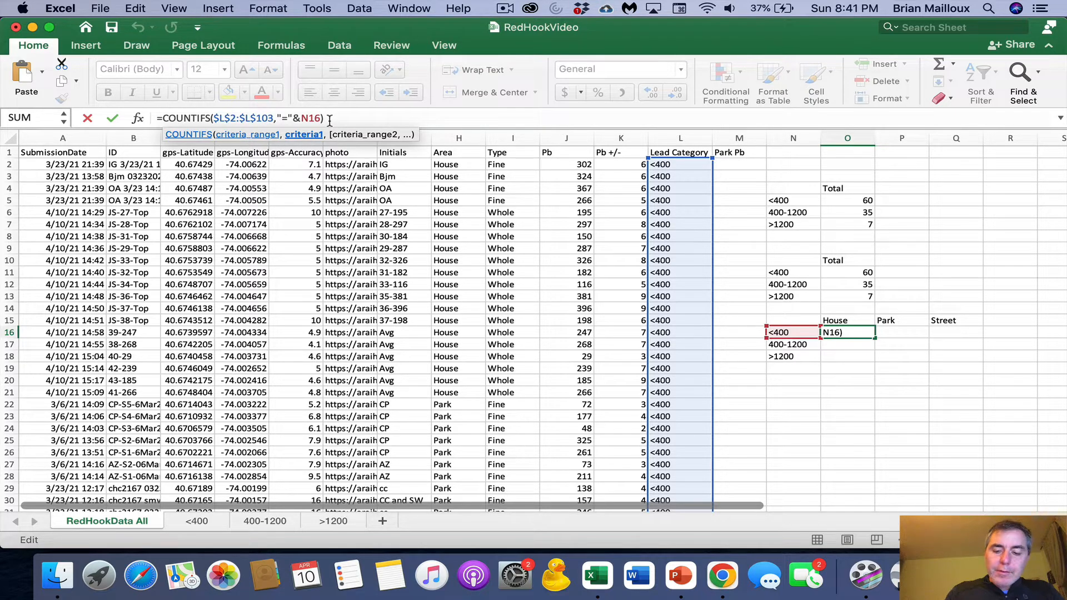
text(,)
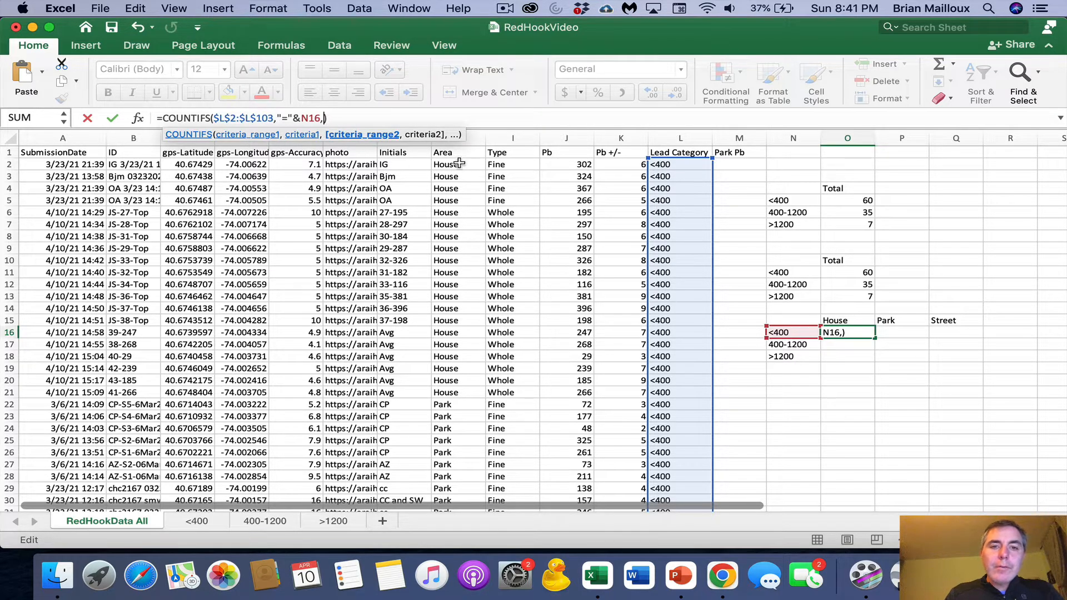
drag(455, 164, 453, 452)
scroll(432, 269, up, 15)
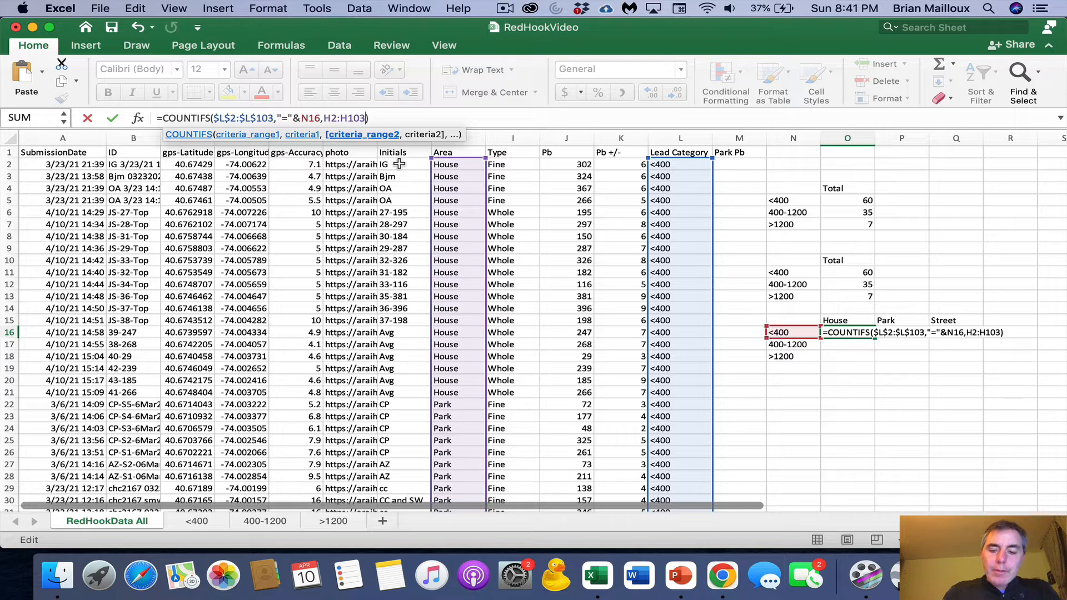
text(,)
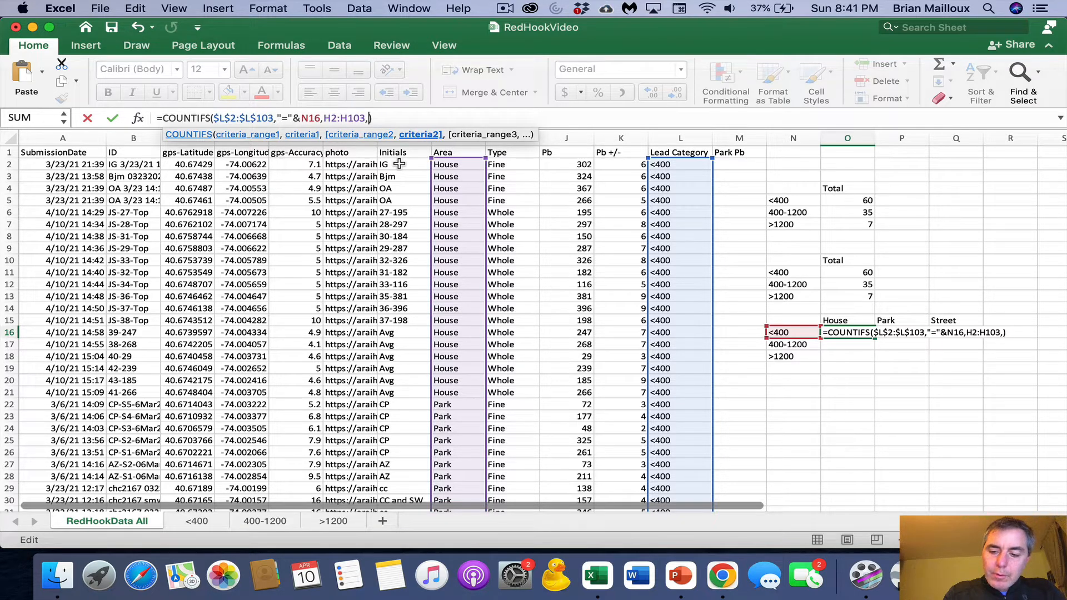
text("=House)
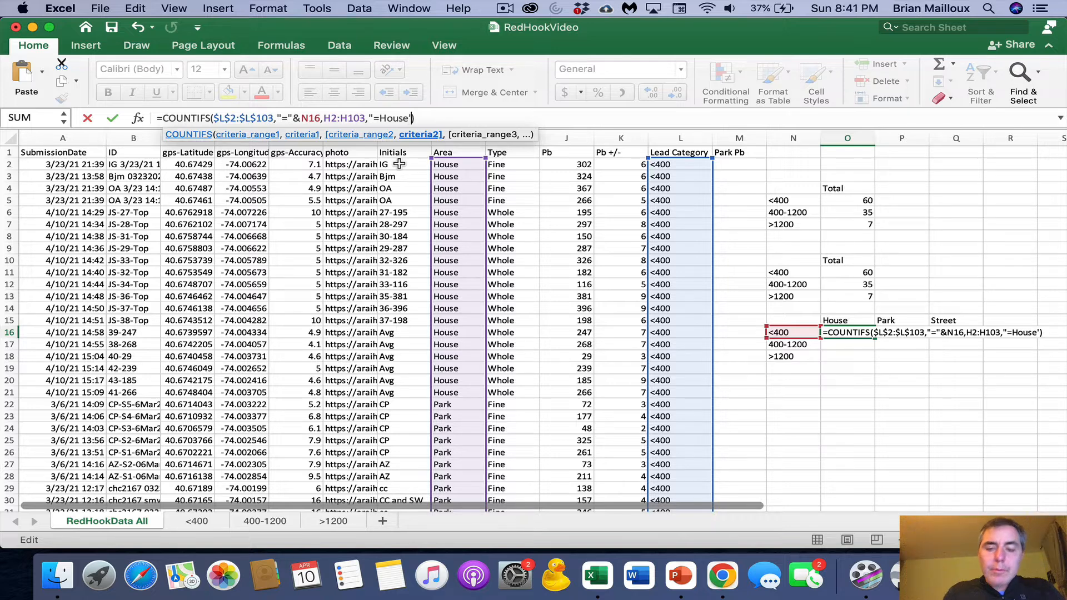
text("))
key(Return)
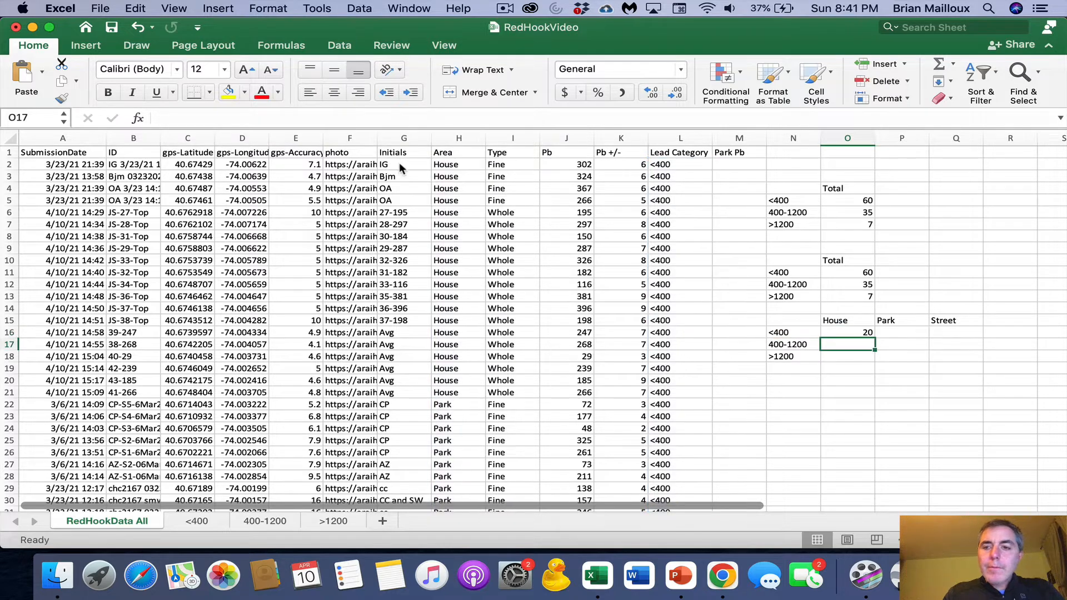
- Replace the literal House criterion in O16's COUNTIFS formula with "="&O15, referencing the House header cell
click(851, 329)
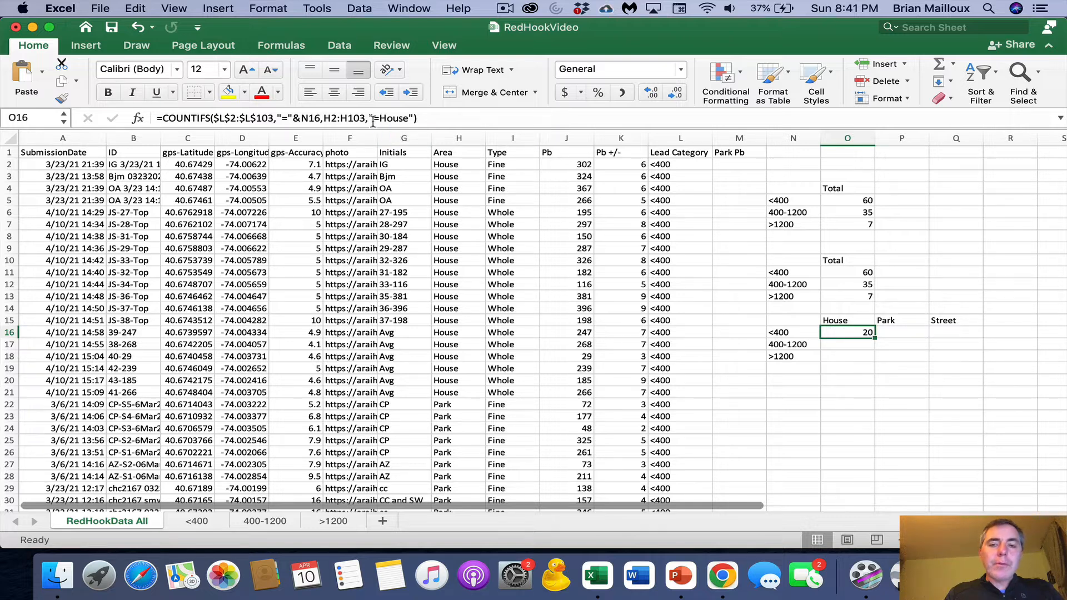
drag(410, 118, 384, 123)
key(BackSpace)
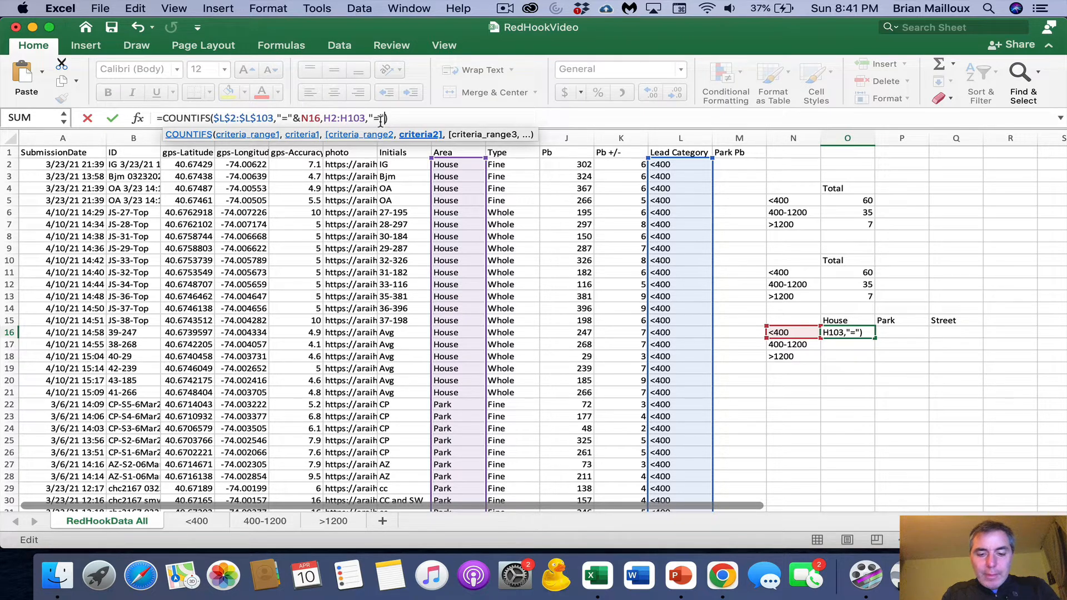
text(&)
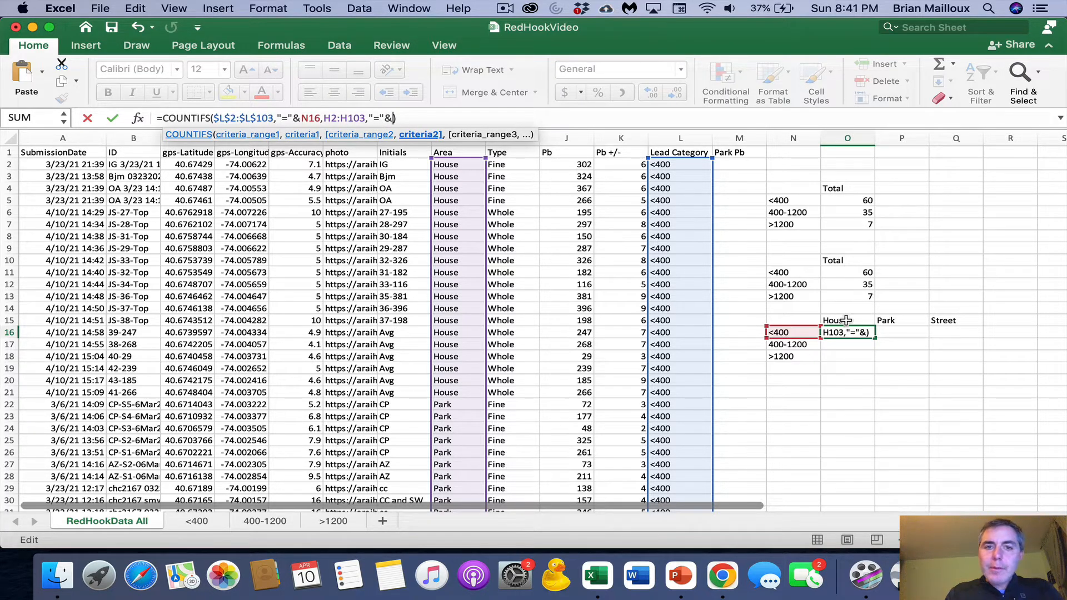
click(846, 320)
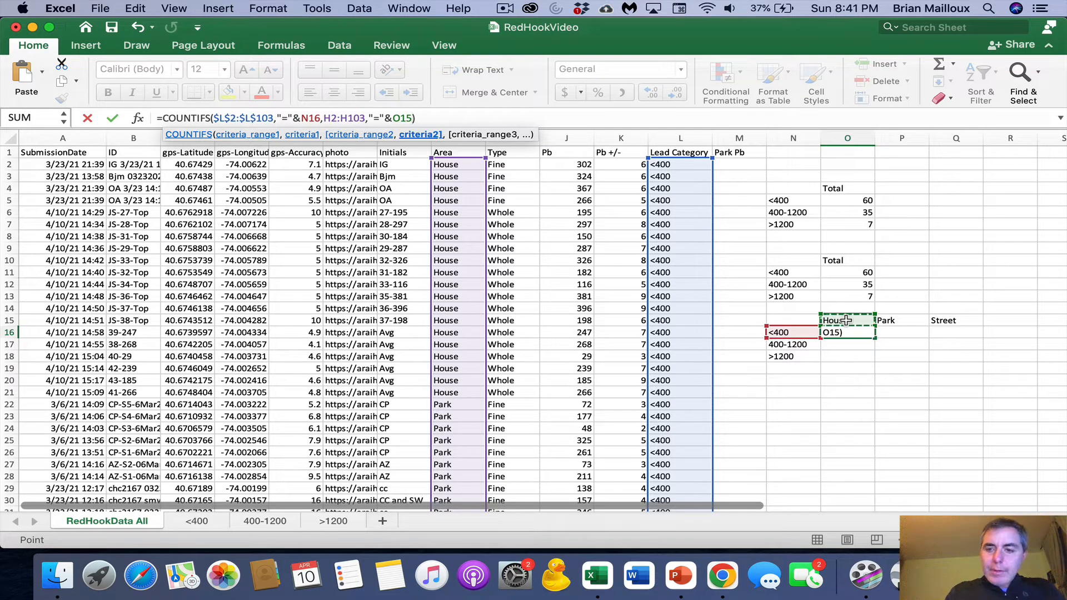
key(Return)
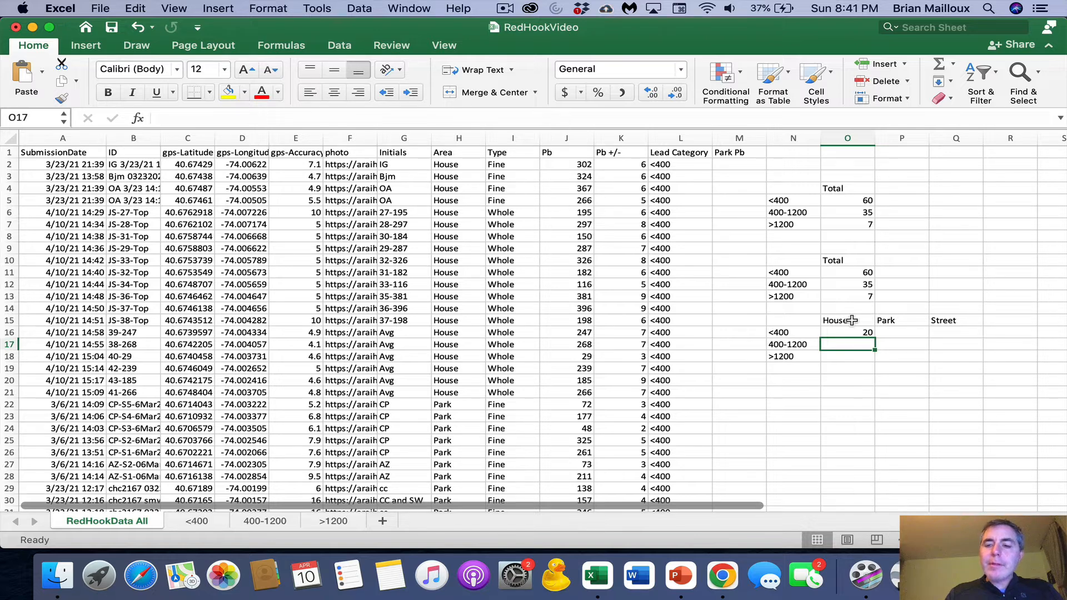
- Lock the criteria references in O16's formula as $N16 and O$15, and fill the formula across O16:Q18
click(861, 332)
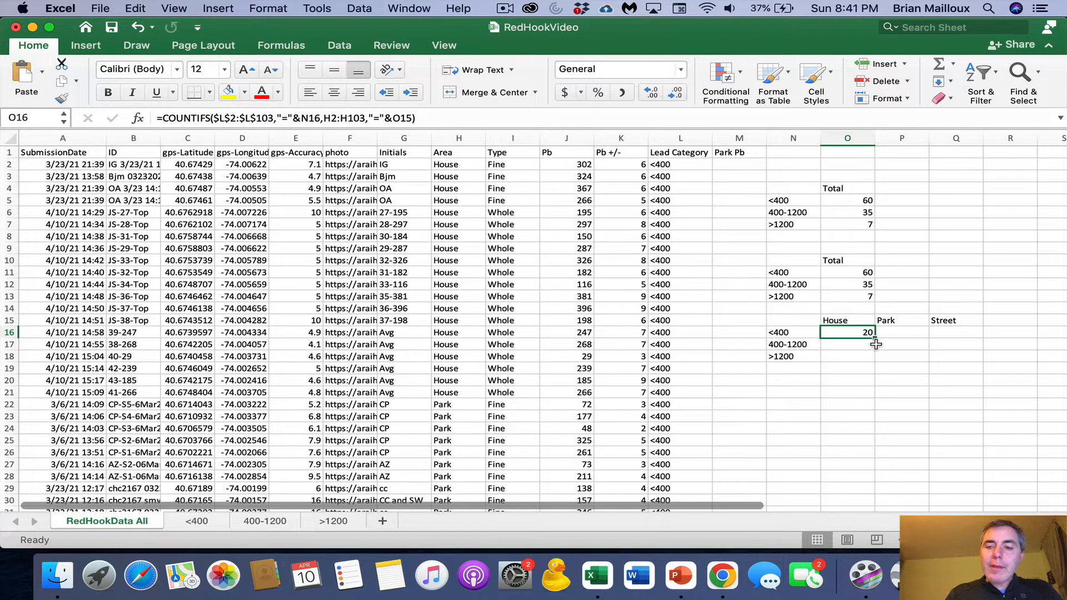
click(401, 119)
text($)
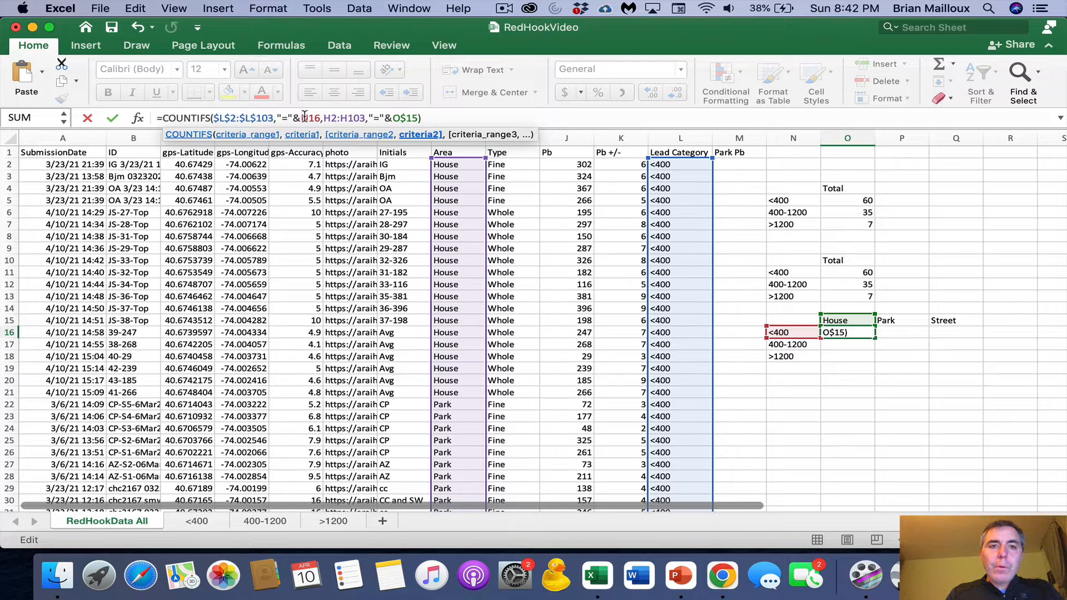
click(304, 117)
text($)
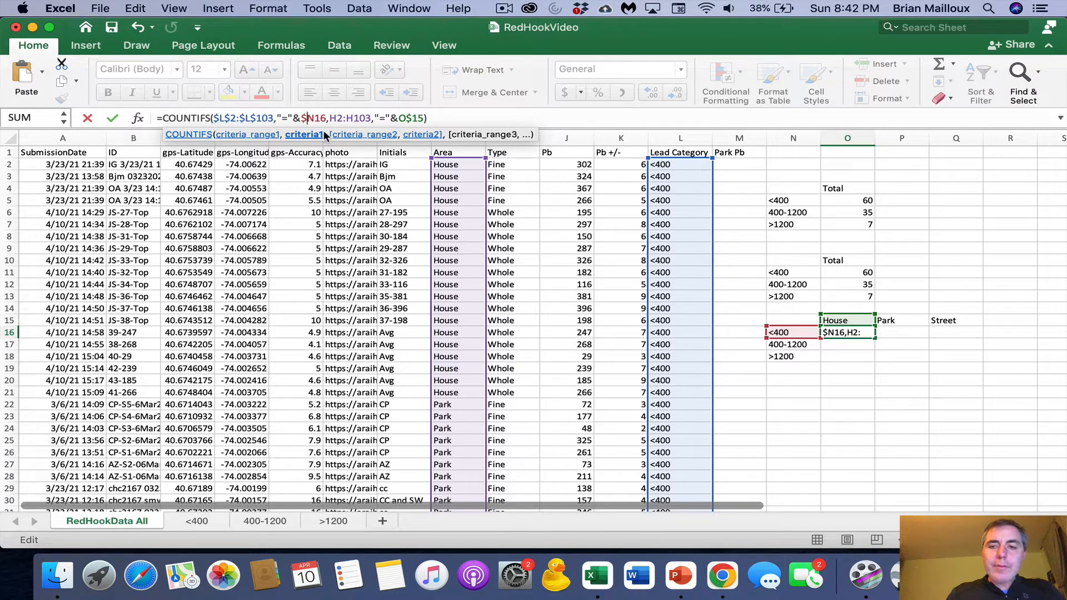
key(Return)
click(849, 331)
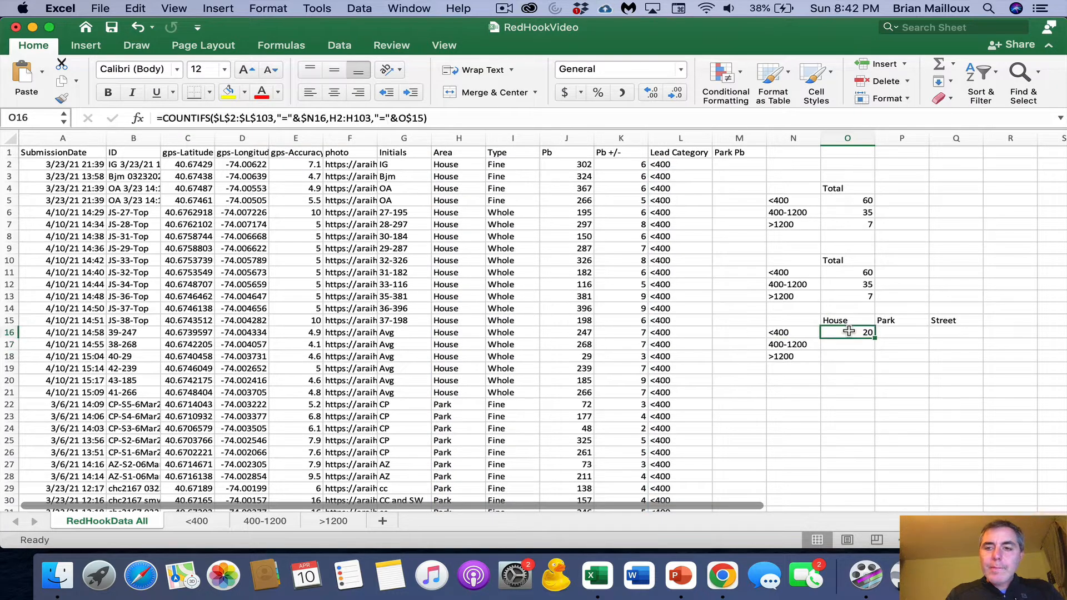
drag(875, 337, 968, 365)
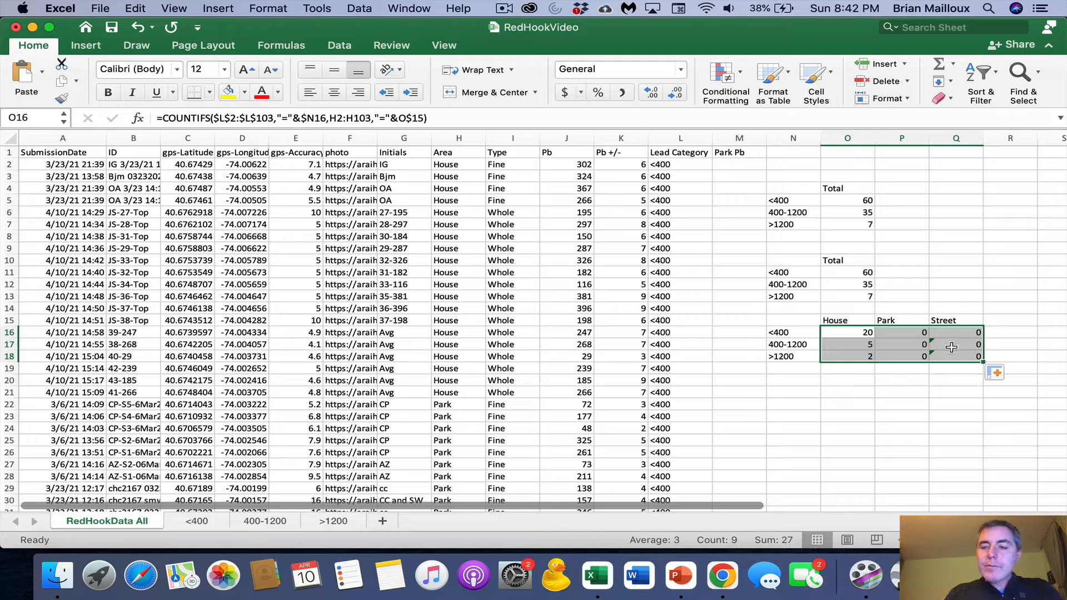
- Compare the formulas in P16 and O16 to see how the second criteria range and the header references copied across
click(904, 333)
click(319, 119)
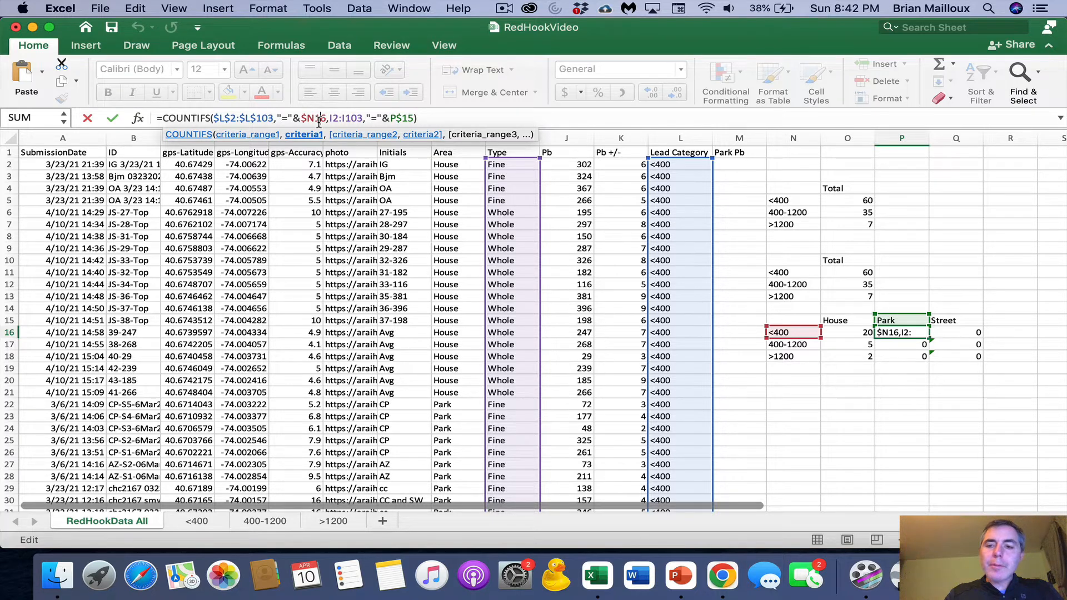
key(Return)
click(844, 329)
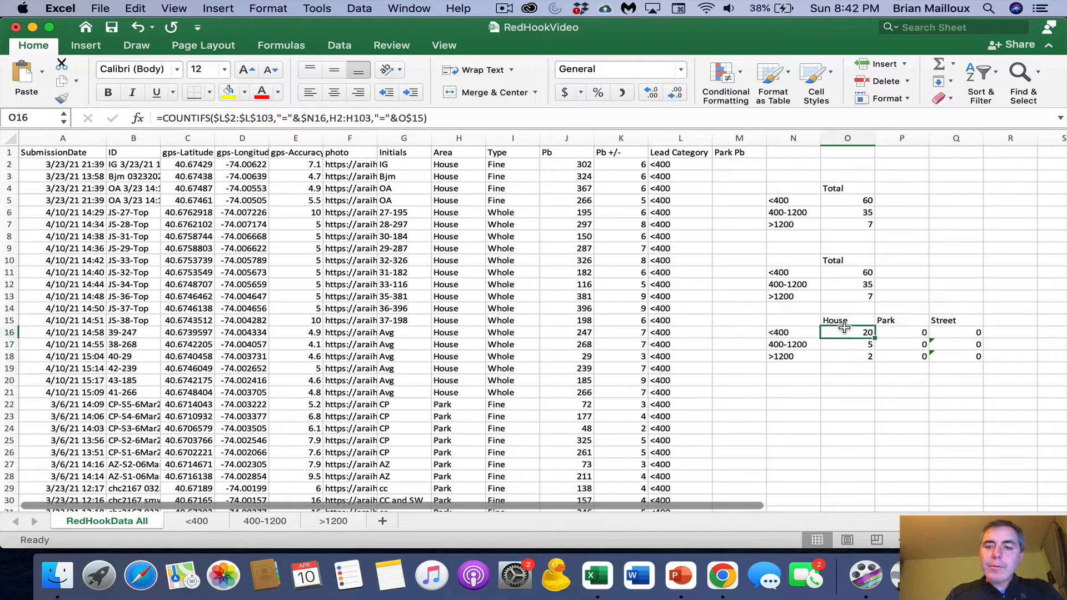
click(348, 119)
click(330, 118)
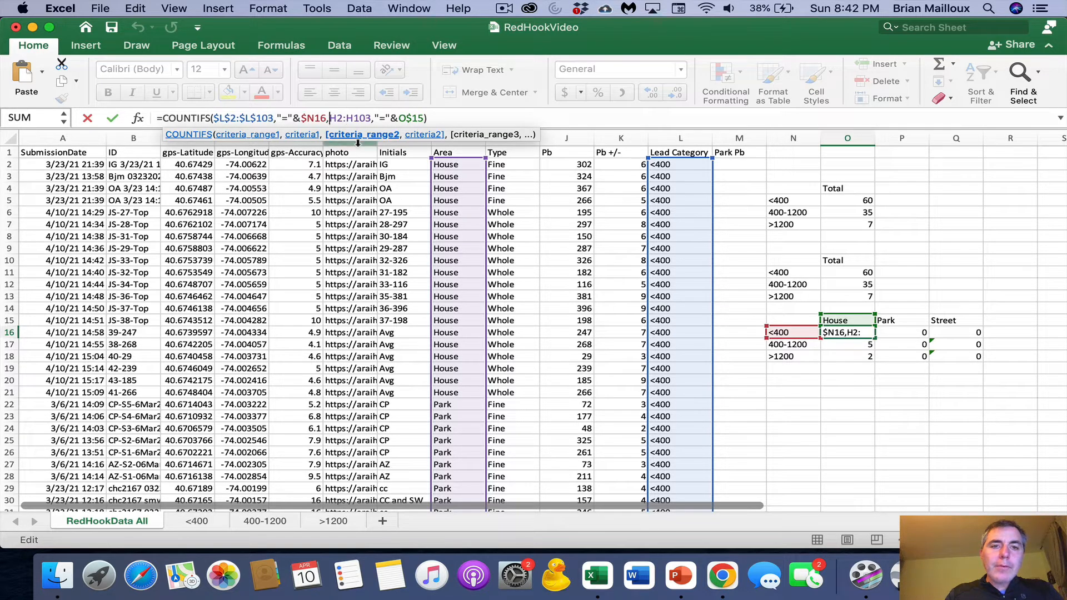
key(Return)
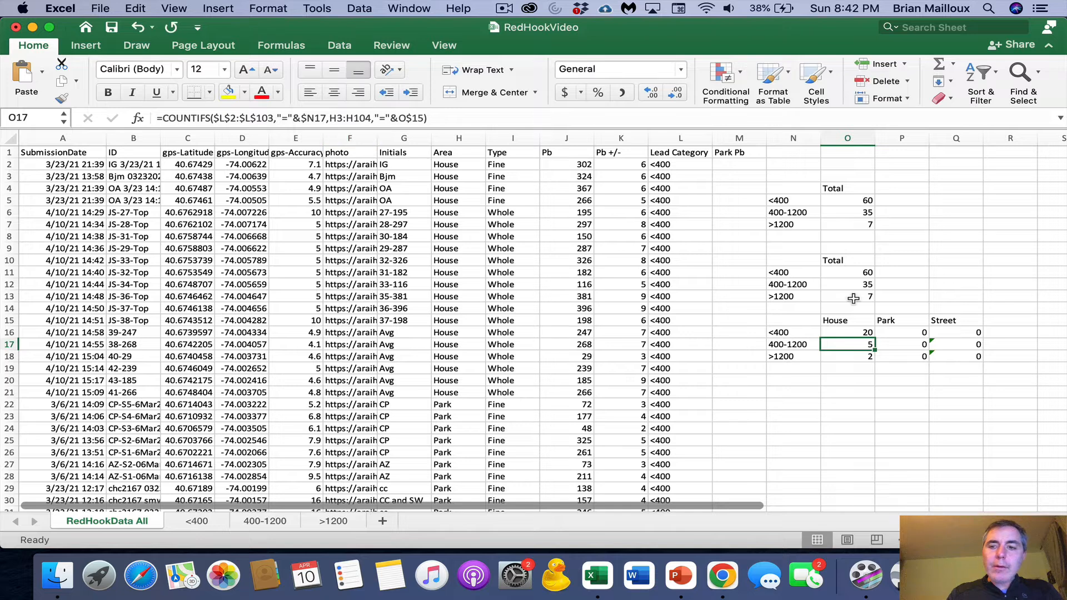
click(909, 332)
click(404, 119)
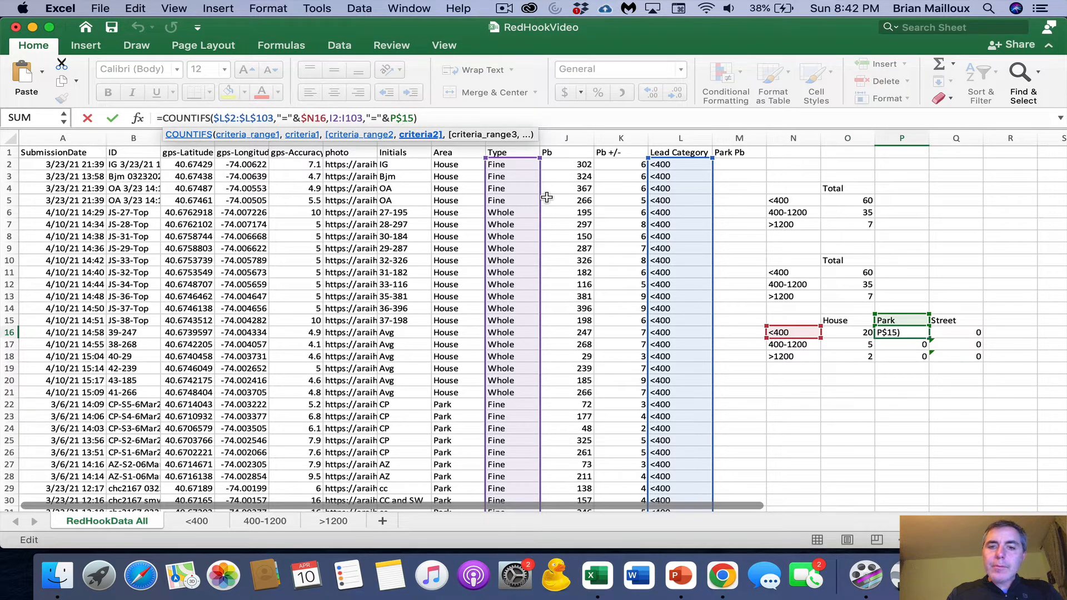
key(Return)
- Make O16's second criteria range absolute as $H$2:$H$103 and refill the formula across O16:Q18
click(856, 333)
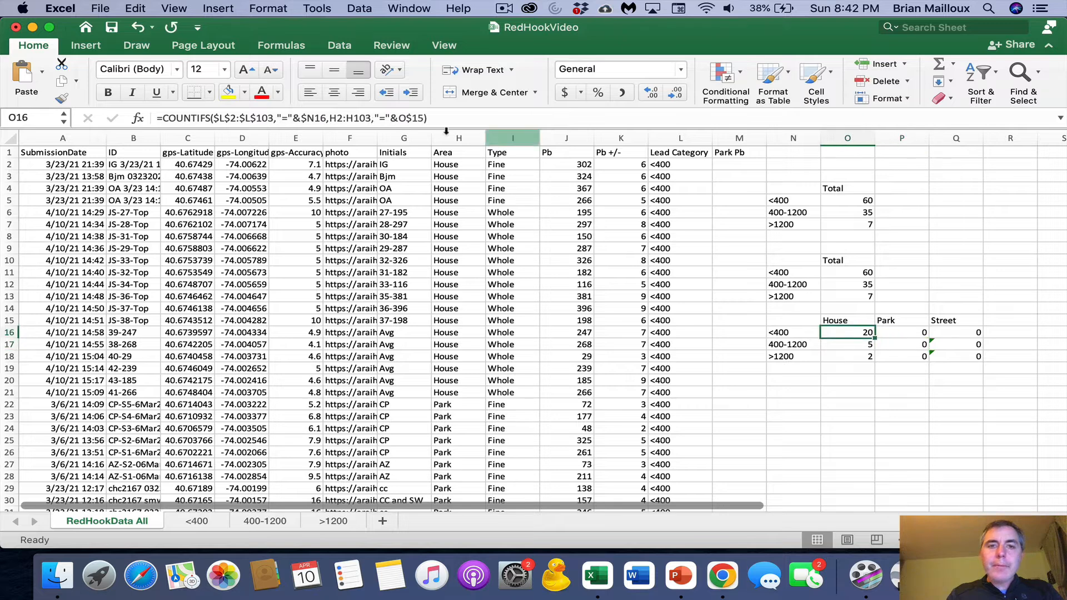
click(332, 118)
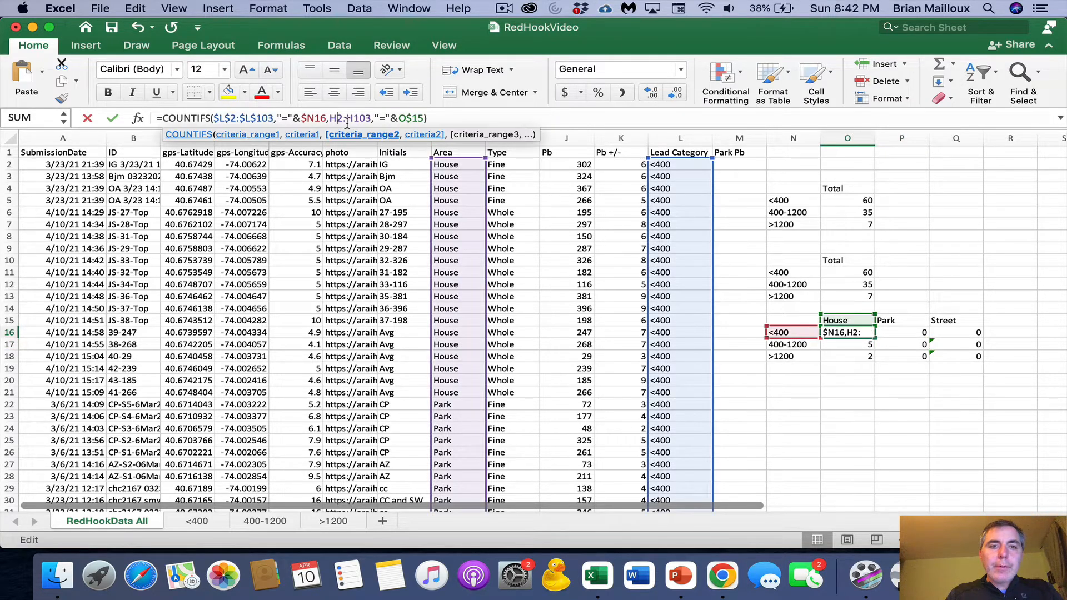
text($)
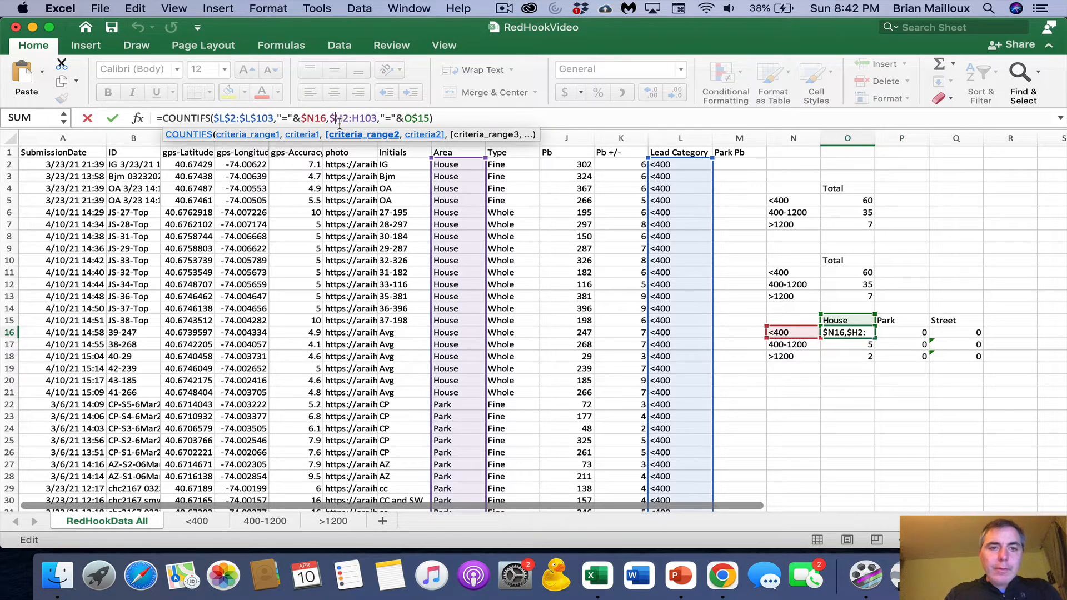
key(Right)
text($)
key(Right)
key(Right)
text($)
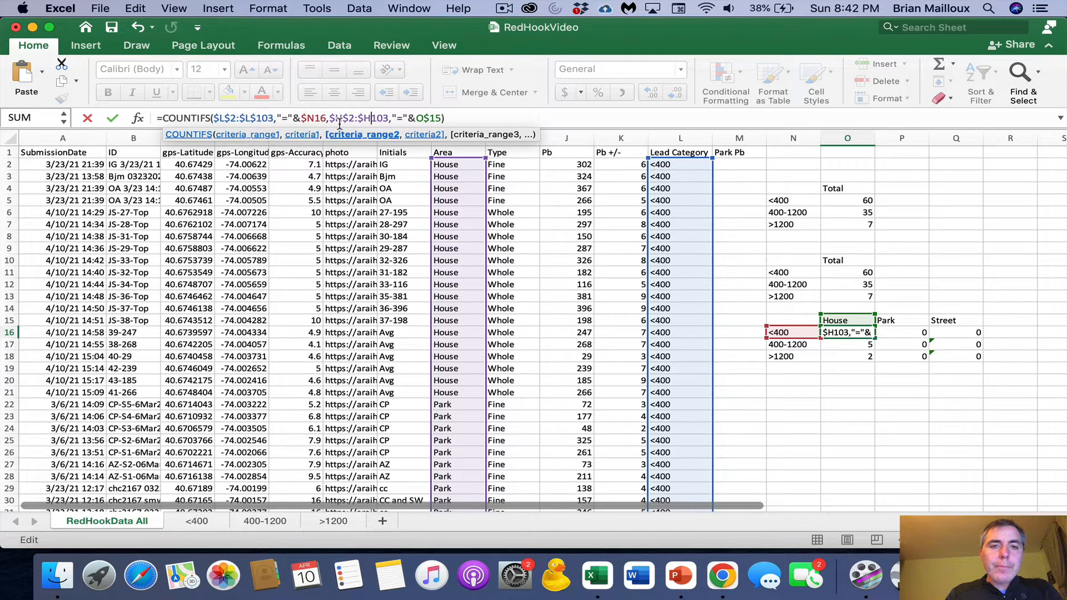
key(Right)
text($)
key(Return)
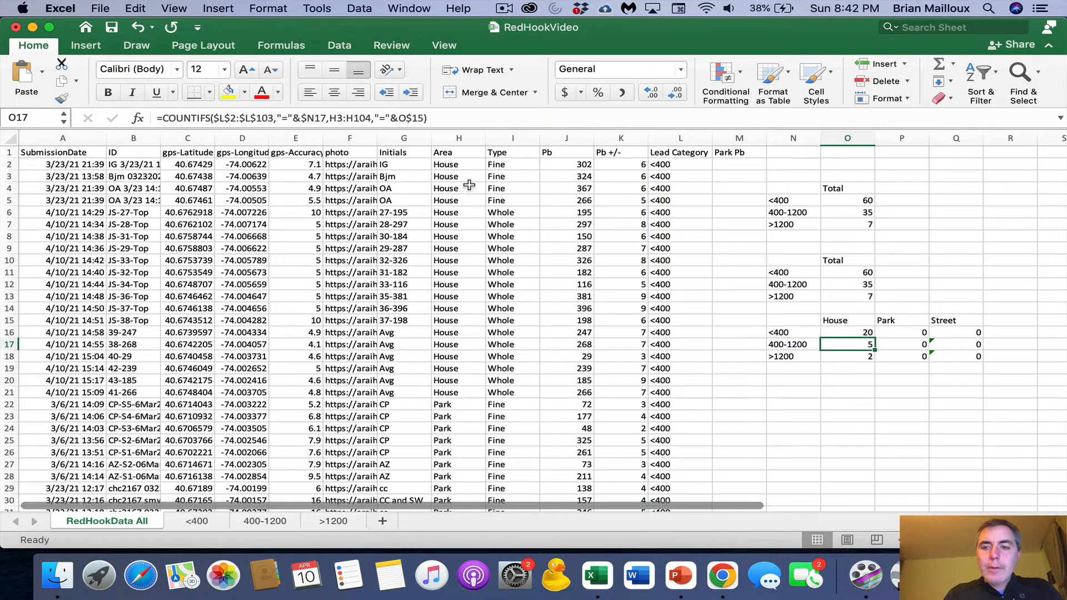
click(870, 334)
drag(874, 336, 964, 356)
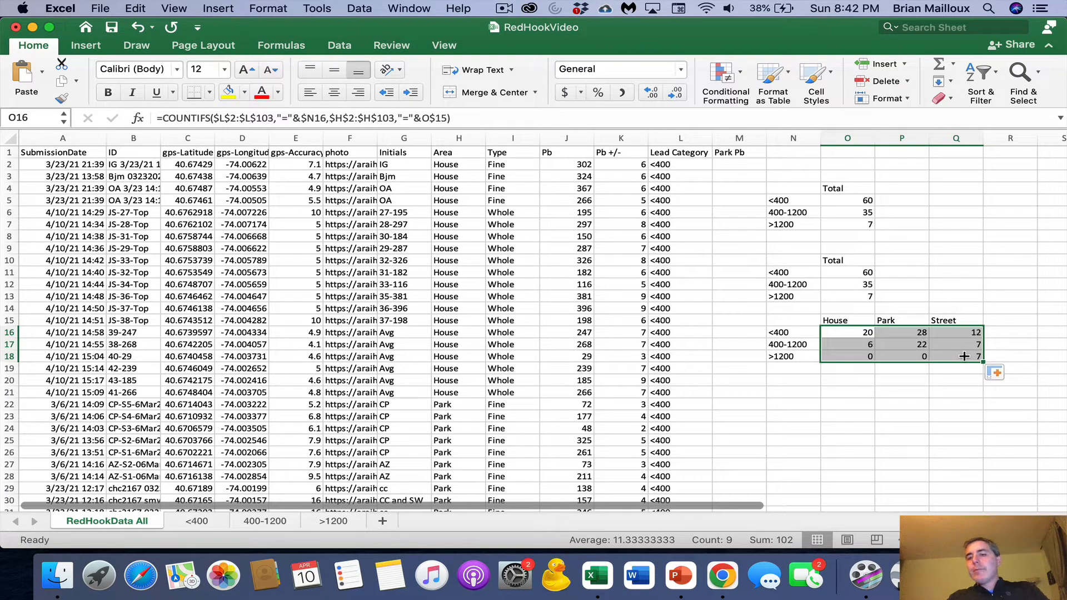
- Label N19 as TOTAL and enter a SUM of O16:O18 in O19
click(788, 369)
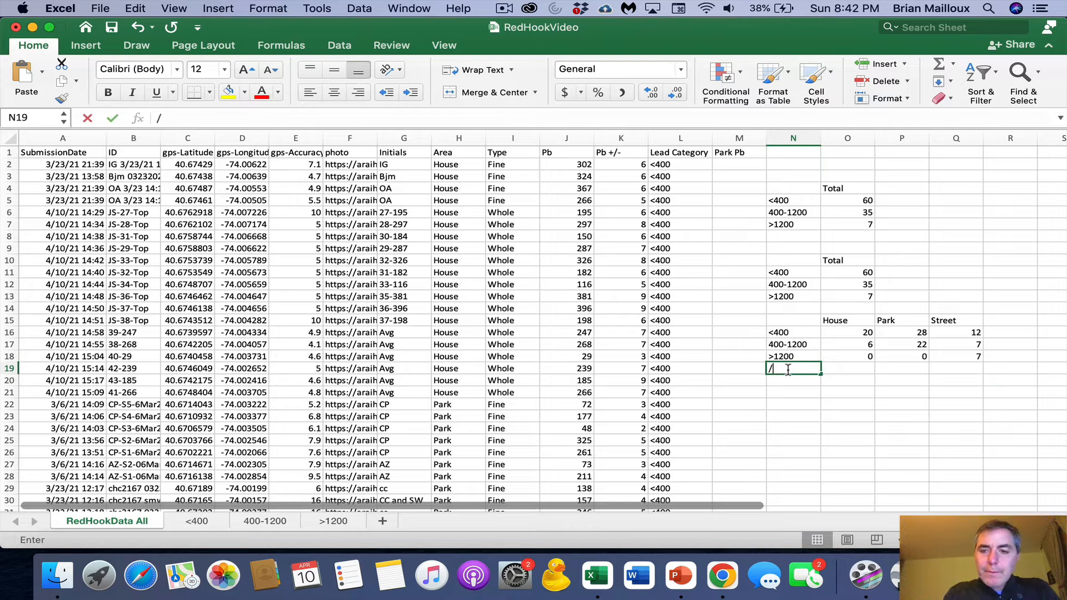
text(TOTAL)
key(Tab)
text(=sum()
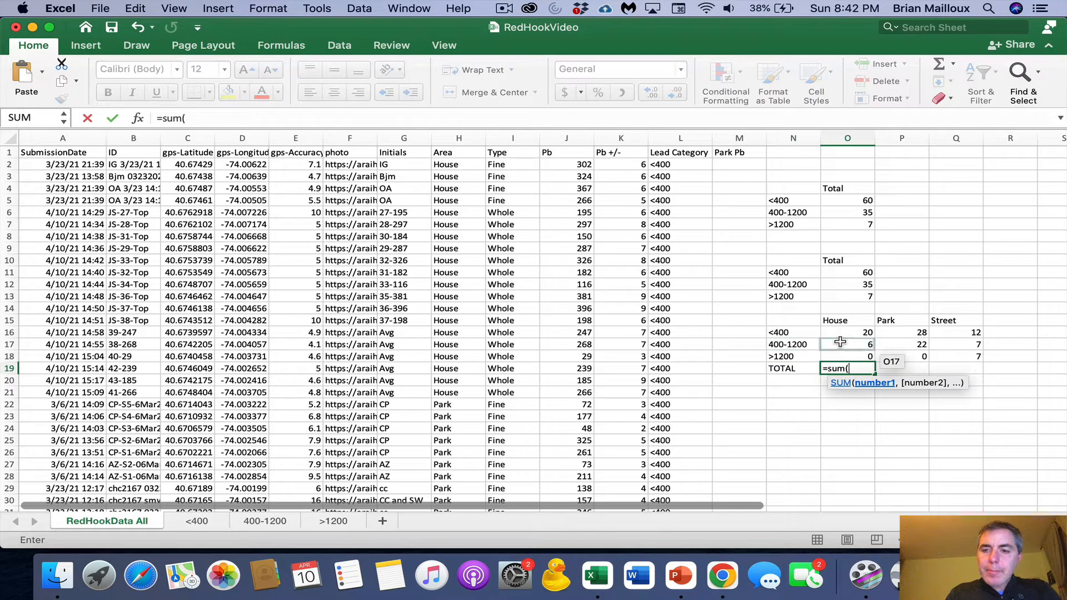
drag(846, 333, 846, 356)
key(Return)
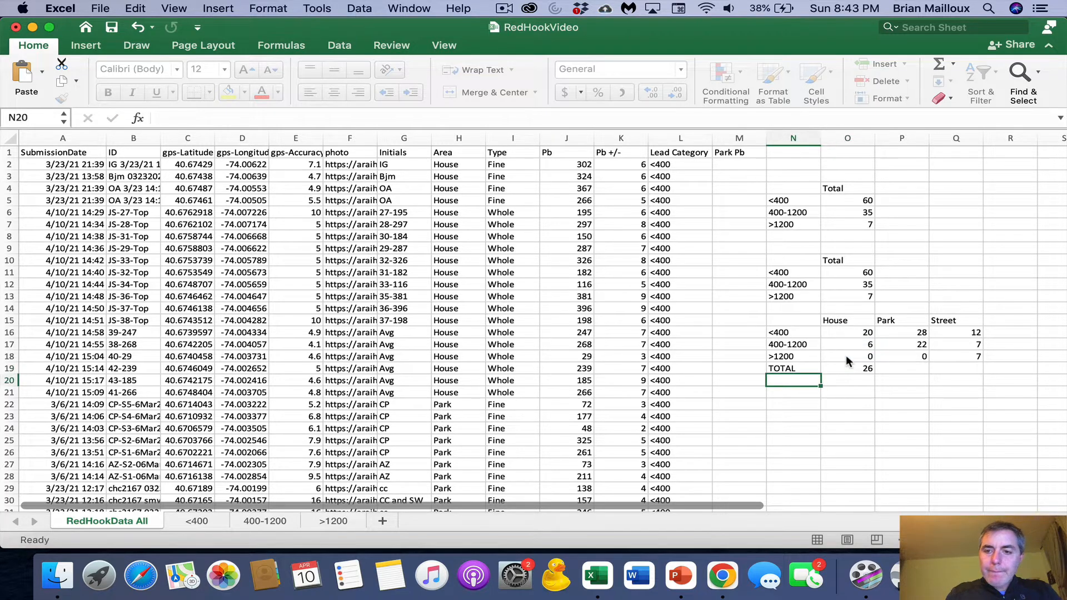
- Fill the House column's total formula from O19 across to the Park and Street columns, through Q19
click(865, 370)
drag(879, 373, 932, 374)
click(867, 371)
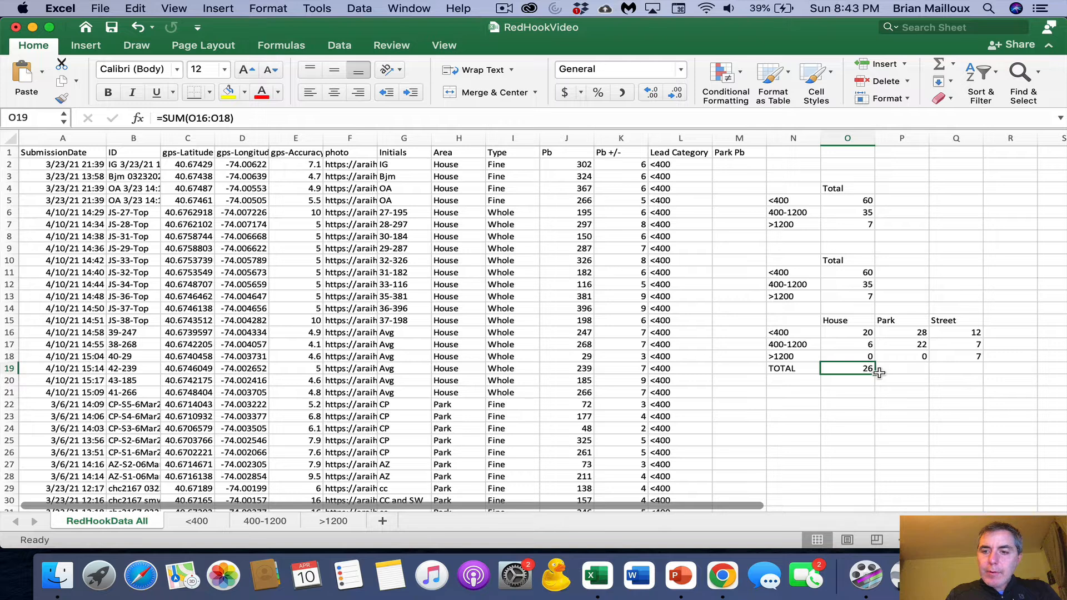
click(880, 373)
click(870, 372)
drag(876, 374, 978, 374)
- Enter a grand total in R19 that sums O19:Q19
click(1010, 365)
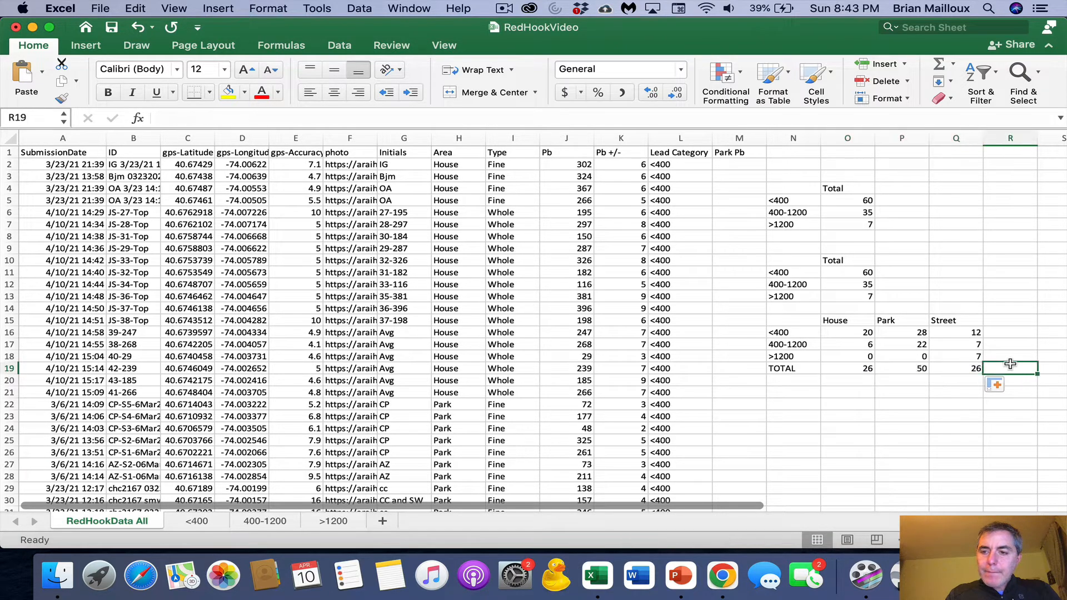
text(=s)
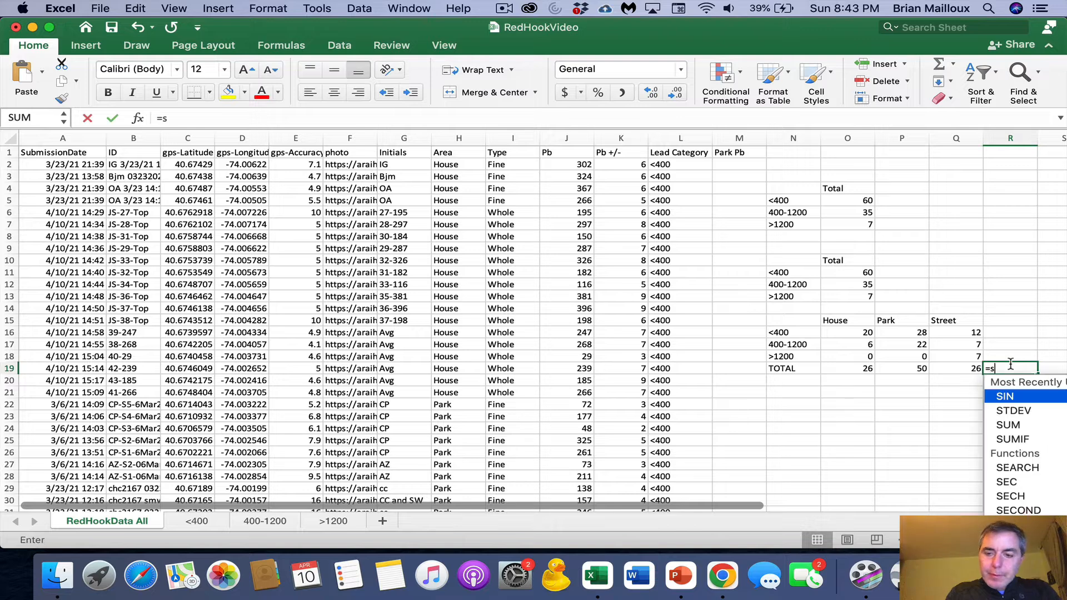
text(um*()
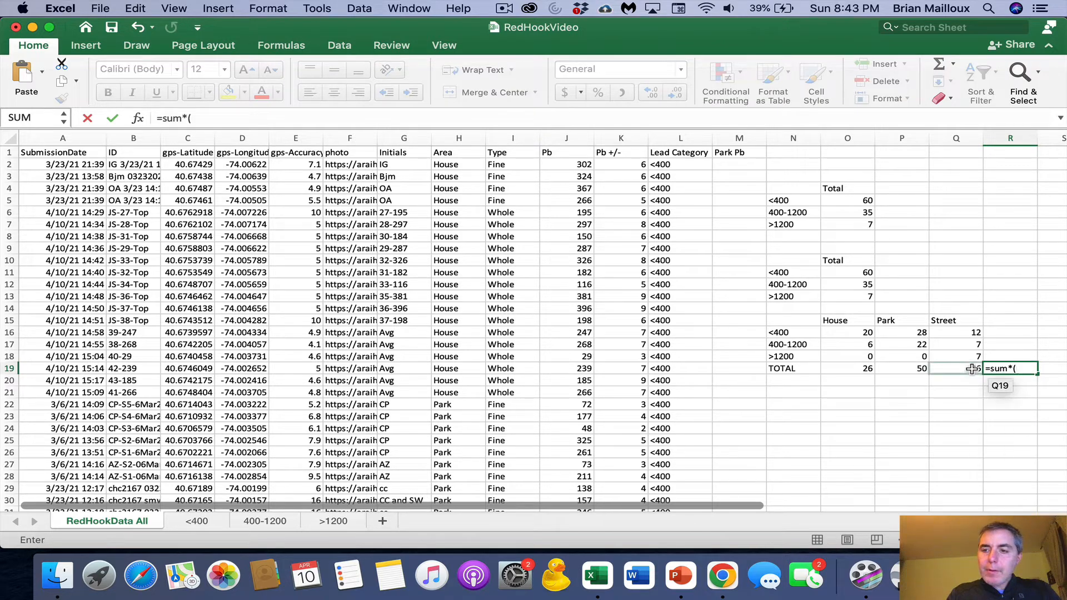
drag(954, 369, 870, 369)
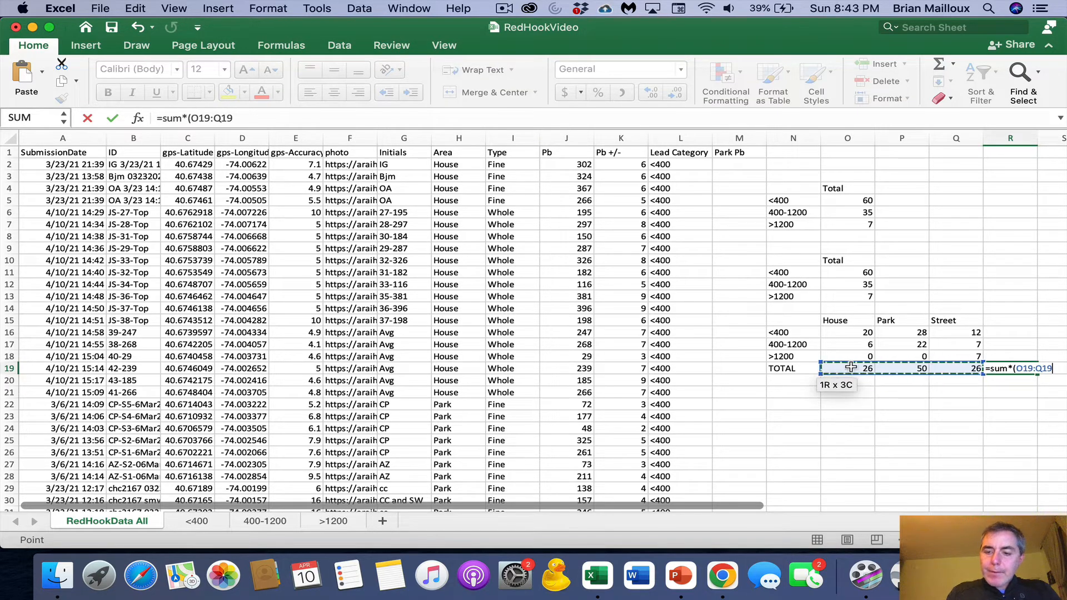
text())
click(188, 118)
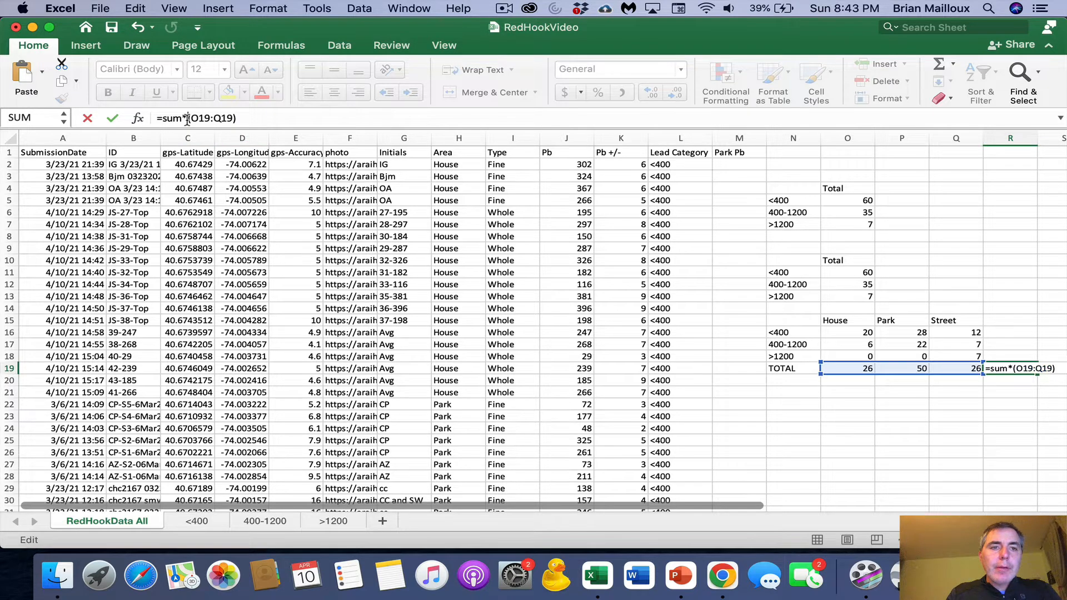
key(Return)
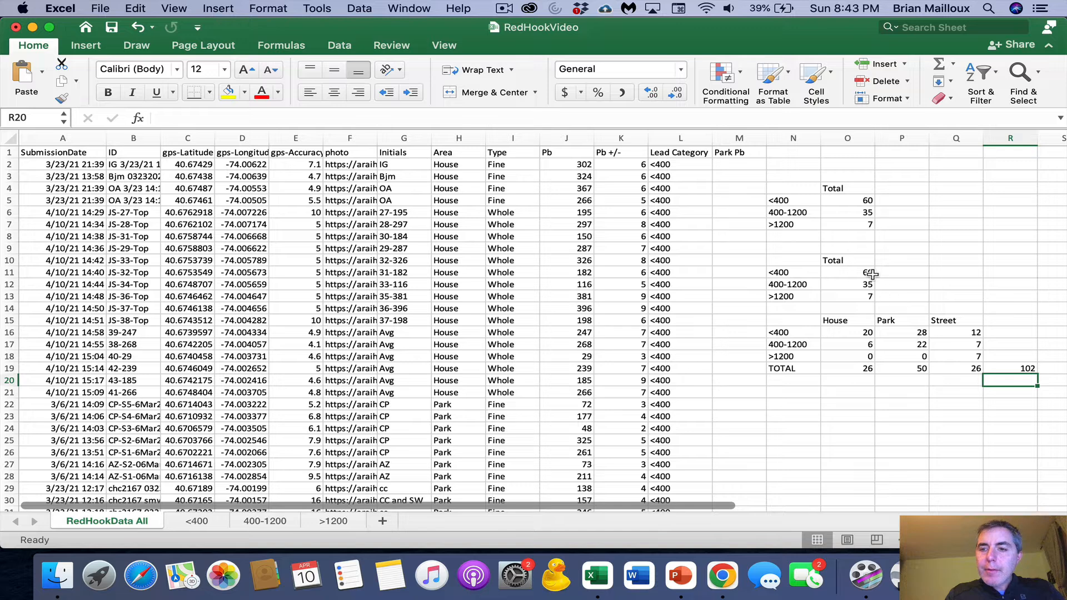
- Fill the R19 sum formula up to R16 and enter the column header Total in R15
click(1011, 369)
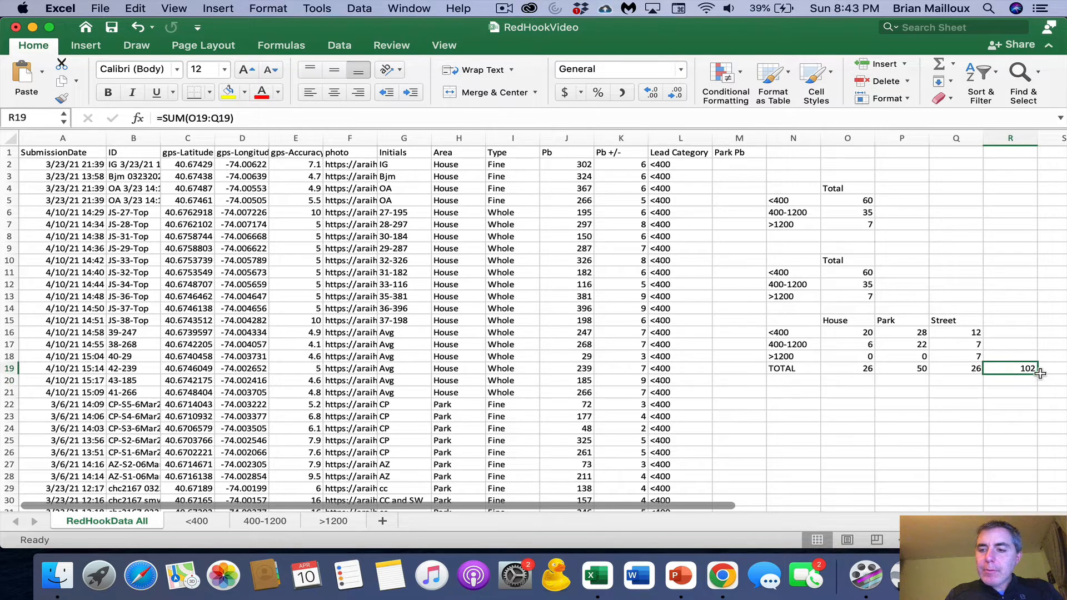
drag(1040, 373, 1031, 332)
click(1016, 316)
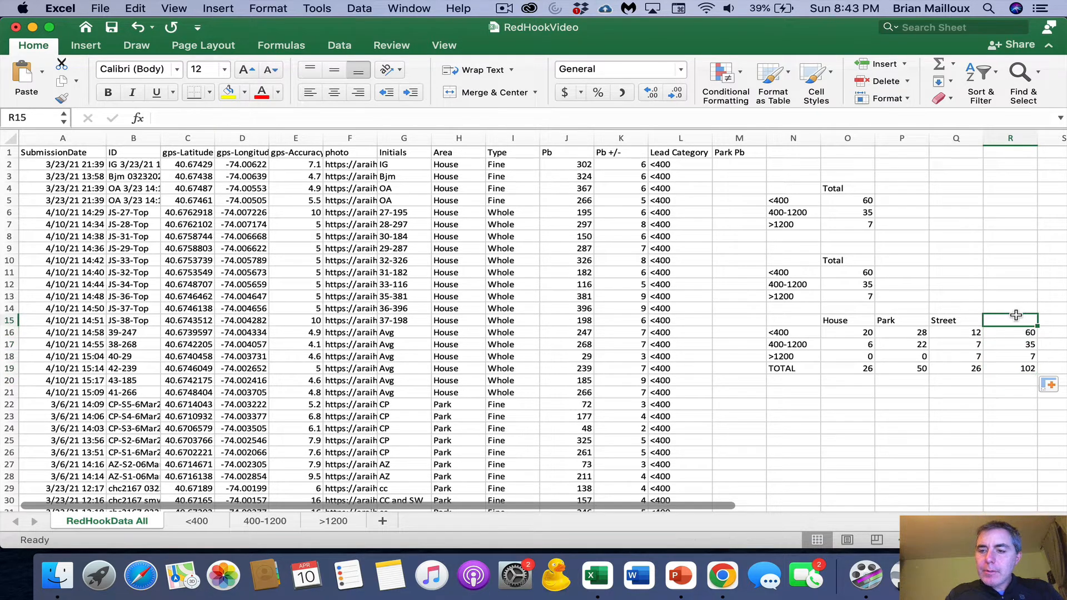
text(Total)
key(Return)
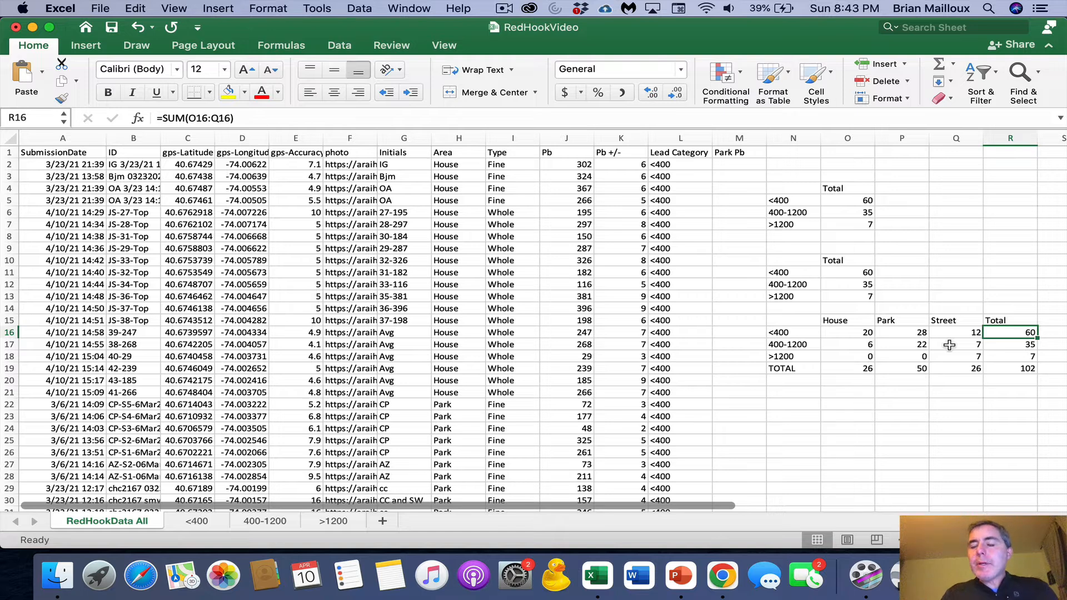
- Insert a 2-D stacked column chart from N15:Q18 and place it below the area summary table
drag(781, 319, 957, 359)
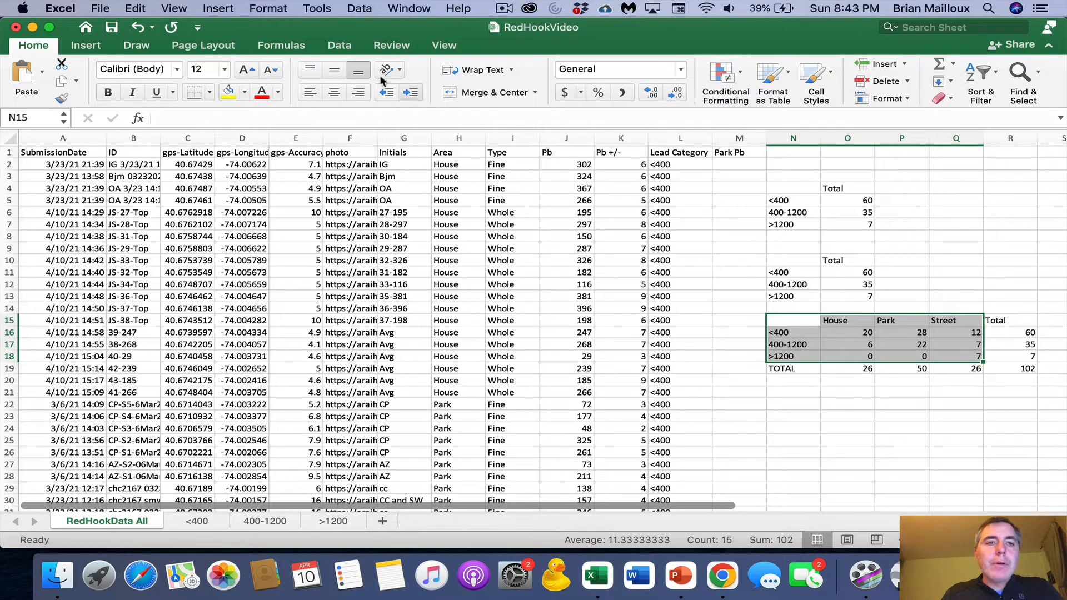
click(95, 46)
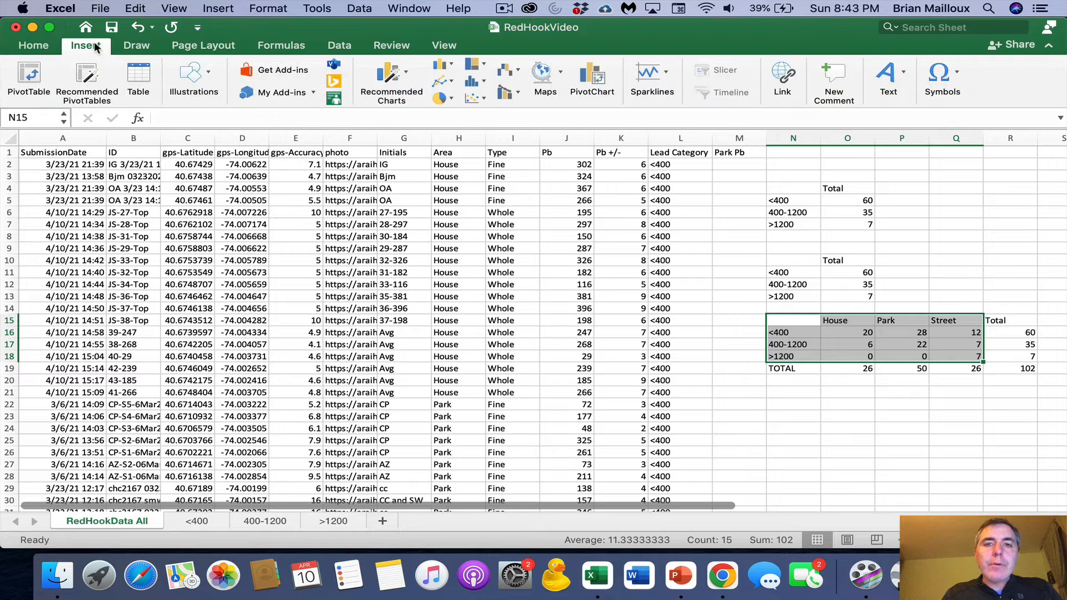
click(452, 63)
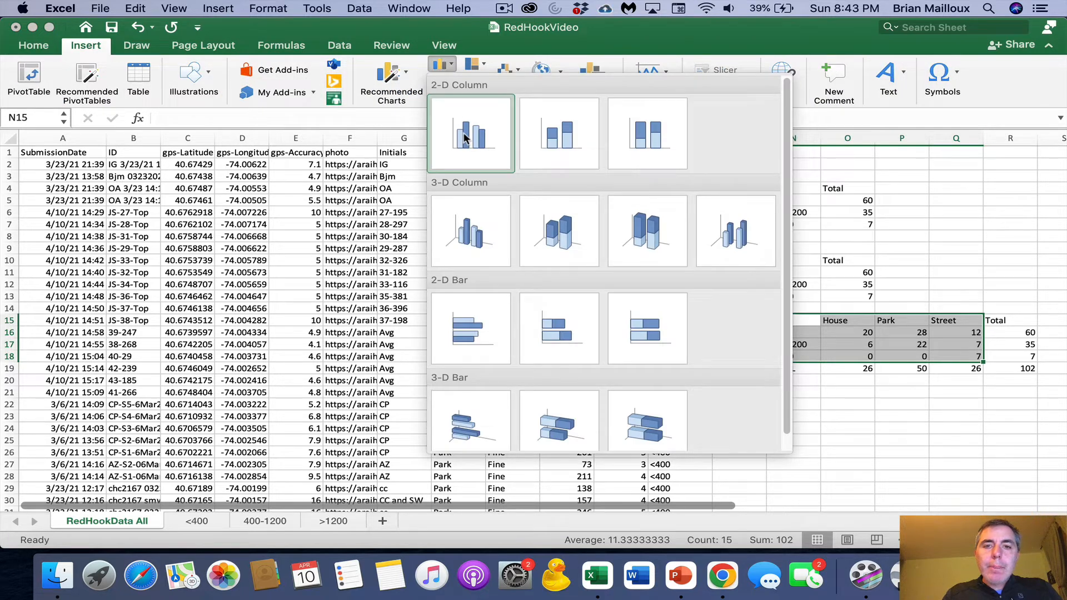
click(556, 144)
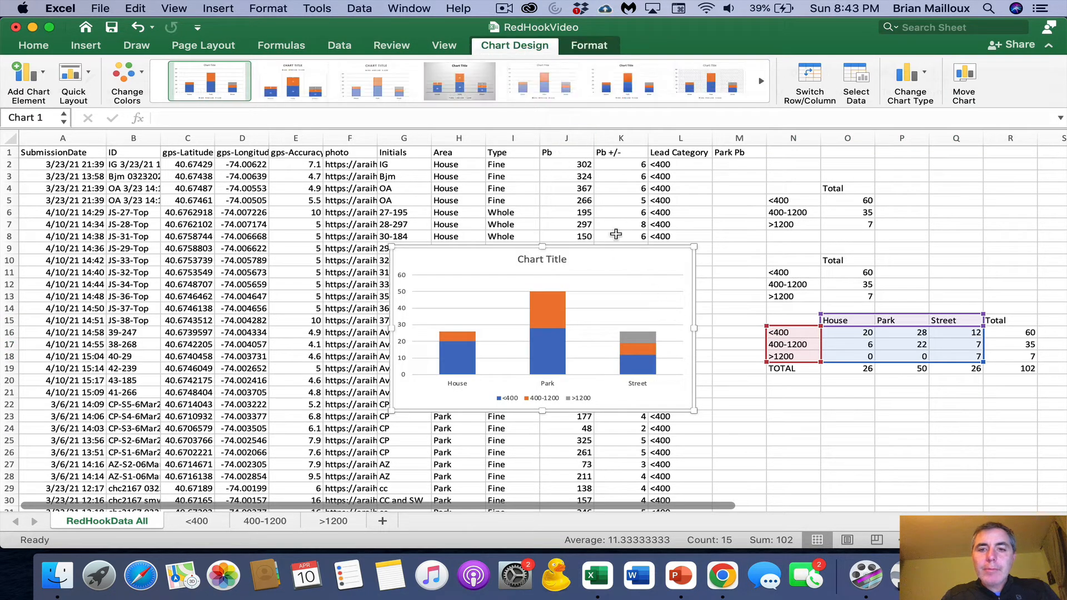
drag(611, 249, 899, 398)
drag(983, 395, 989, 389)
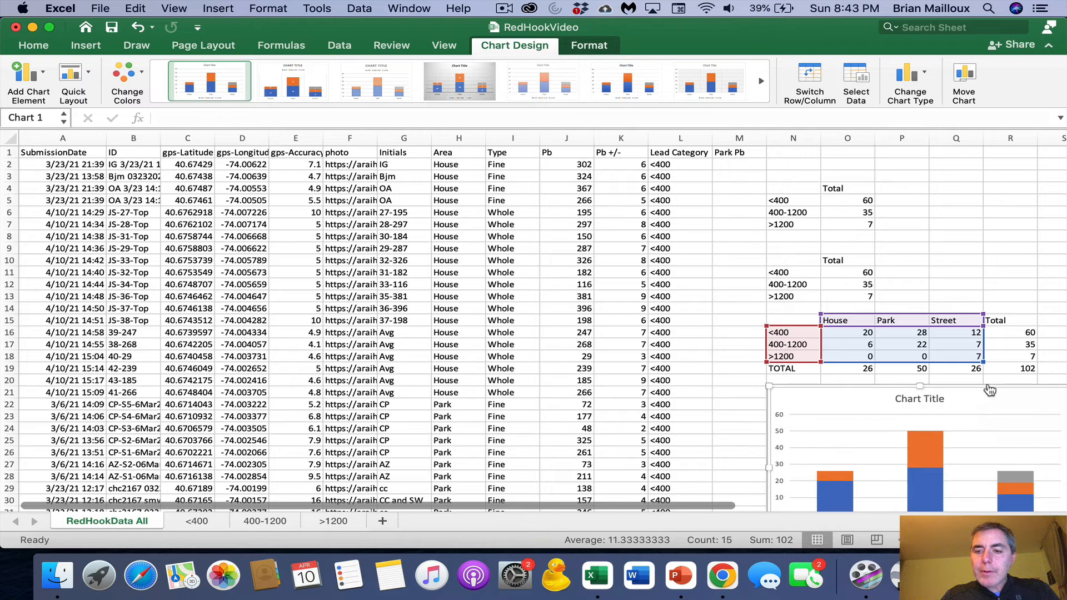
- Change the chart type to 100% Stacked Column and enlarge the chart, repositioning it beneath the summary table
scroll(987, 390, down, 5)
scroll(939, 323, right, 2)
scroll(935, 316, down, 1)
scroll(934, 315, right, 1)
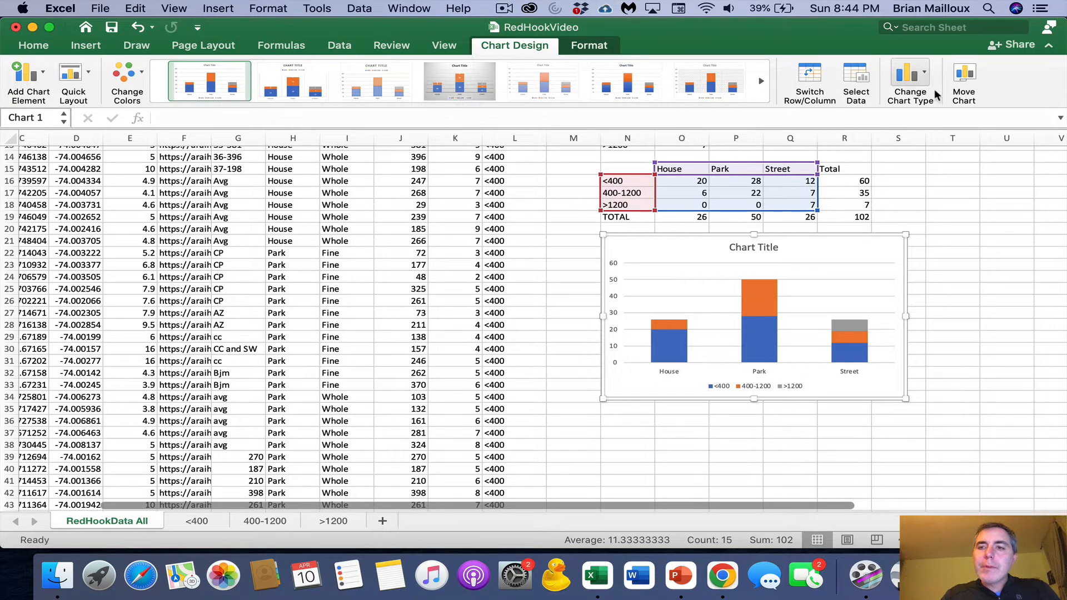
click(925, 76)
mouse_move(945, 99)
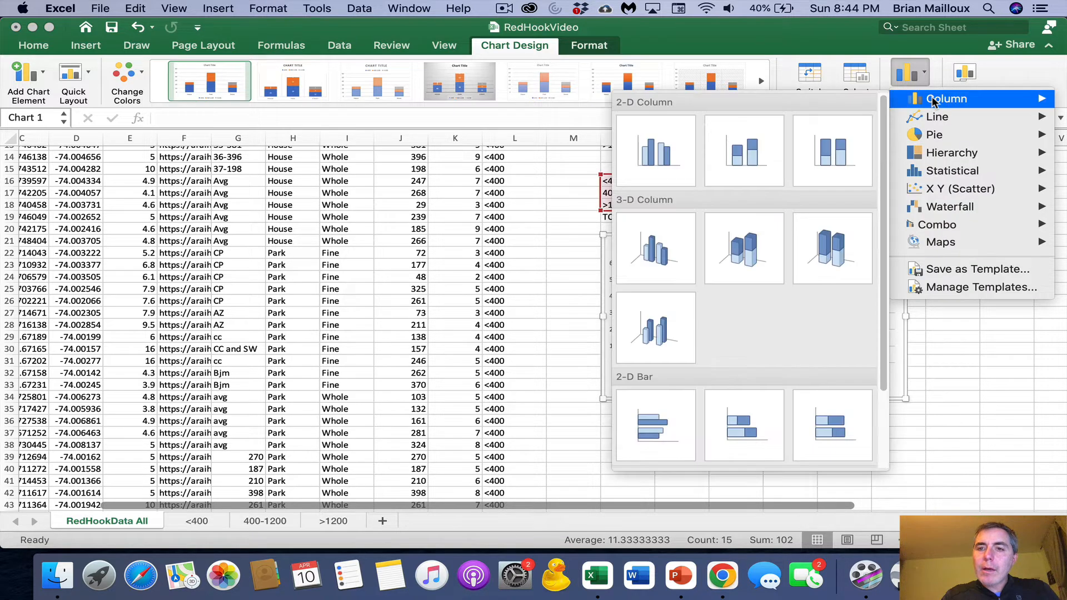
click(828, 146)
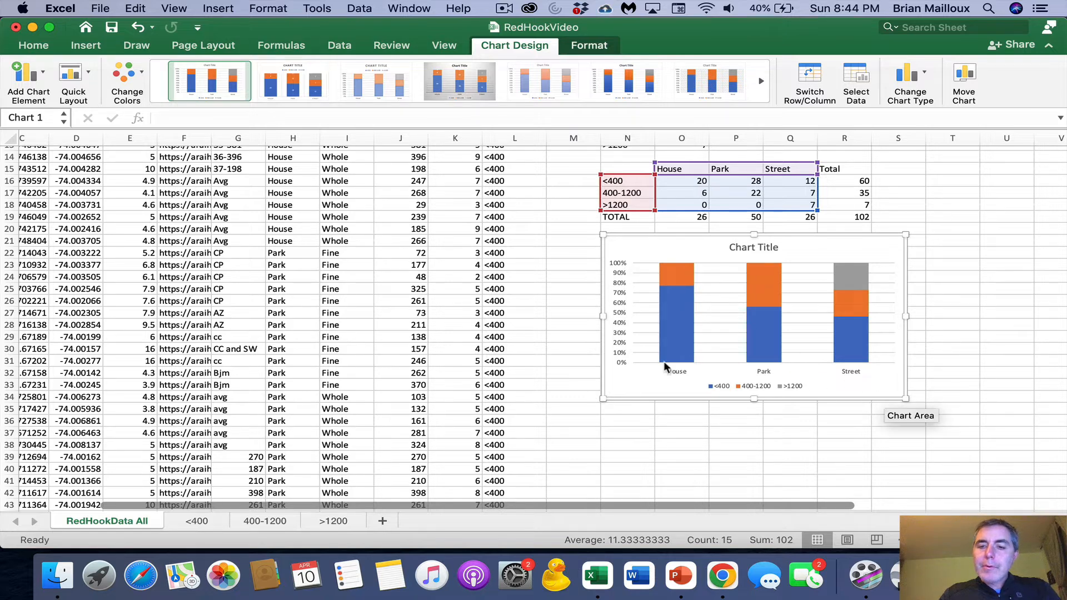
drag(905, 398, 997, 435)
drag(692, 231, 543, 248)
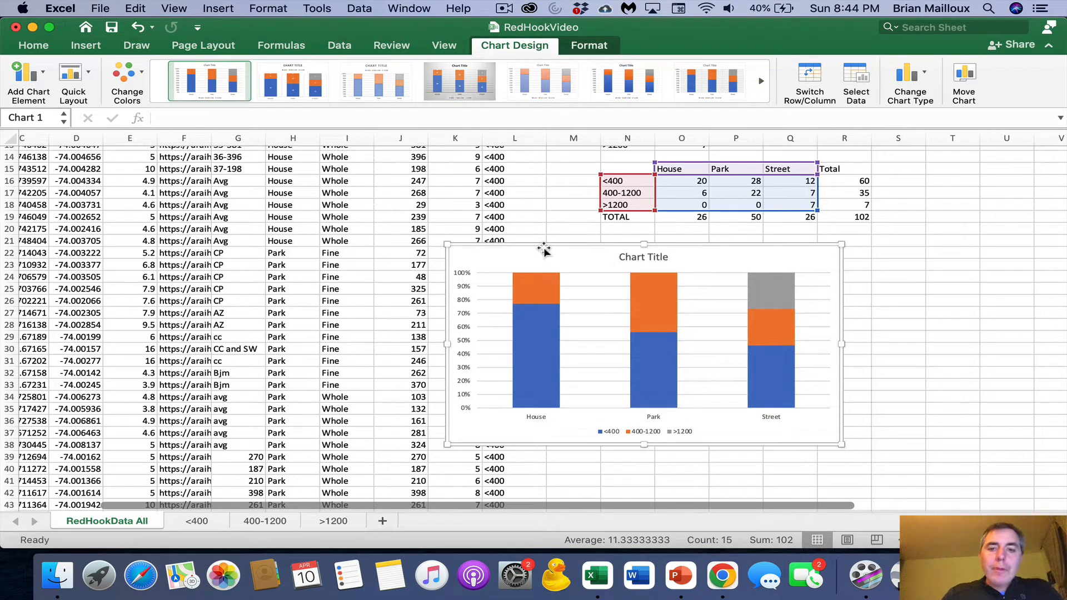
- Give the chart's <400 data series a solid fill in the standard green color
click(548, 347)
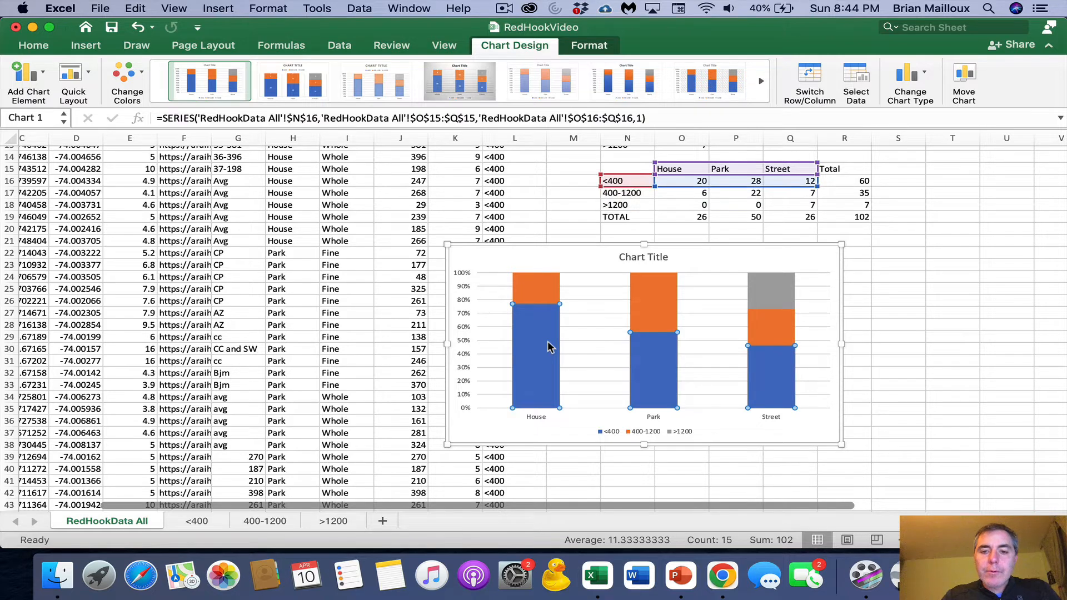
right_click(549, 347)
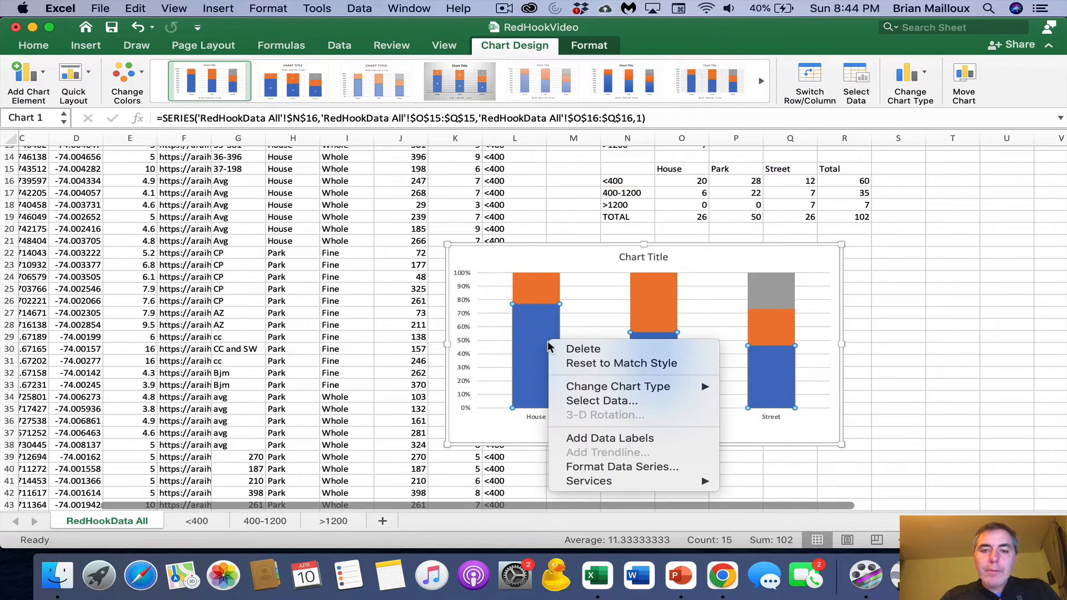
click(622, 467)
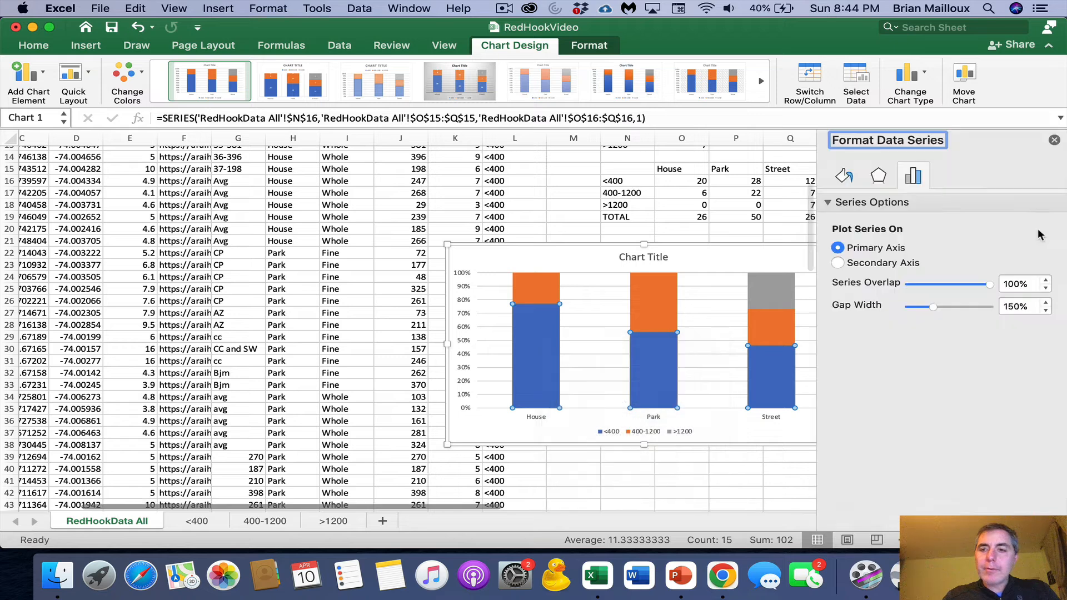
click(845, 176)
click(828, 203)
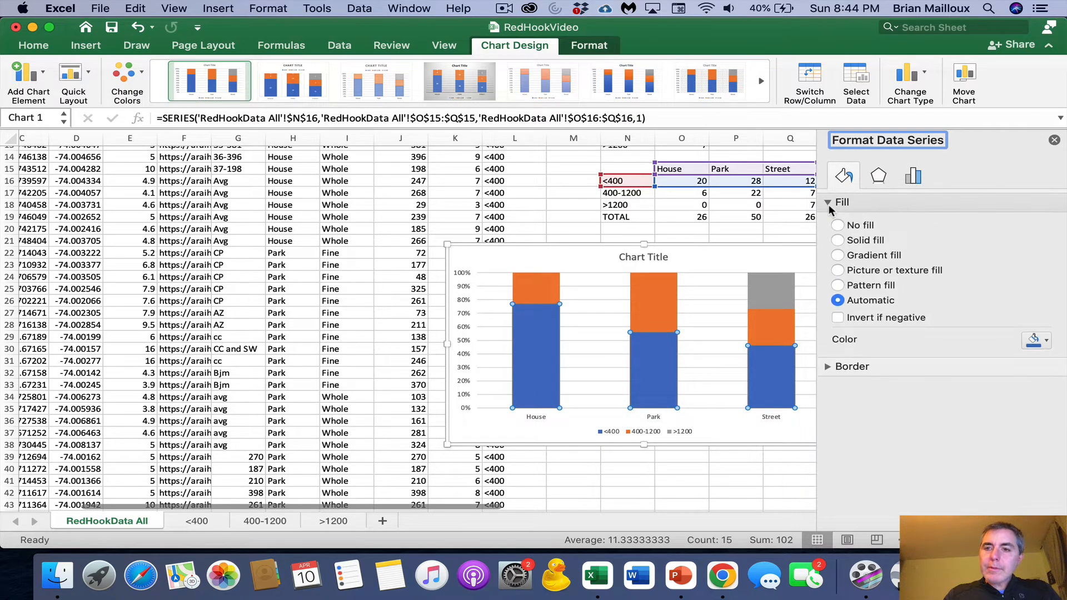
click(859, 241)
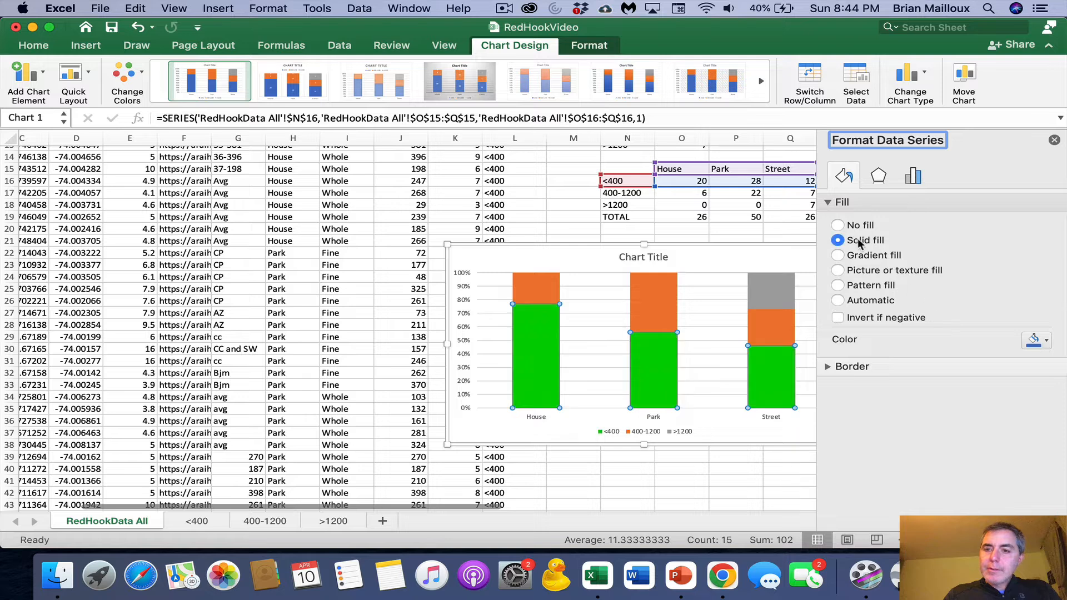
click(1044, 342)
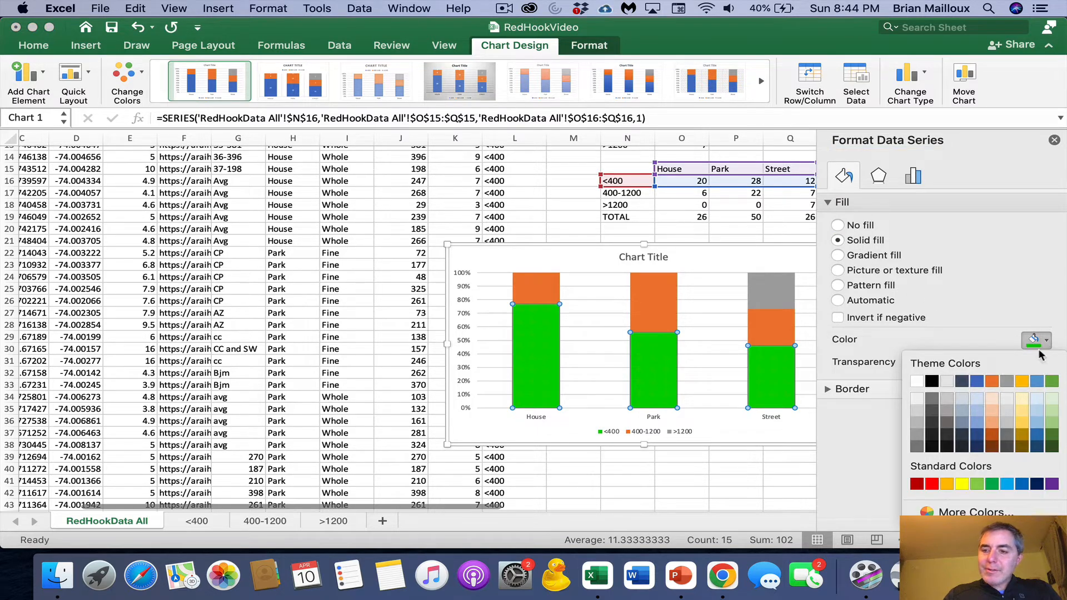
click(993, 485)
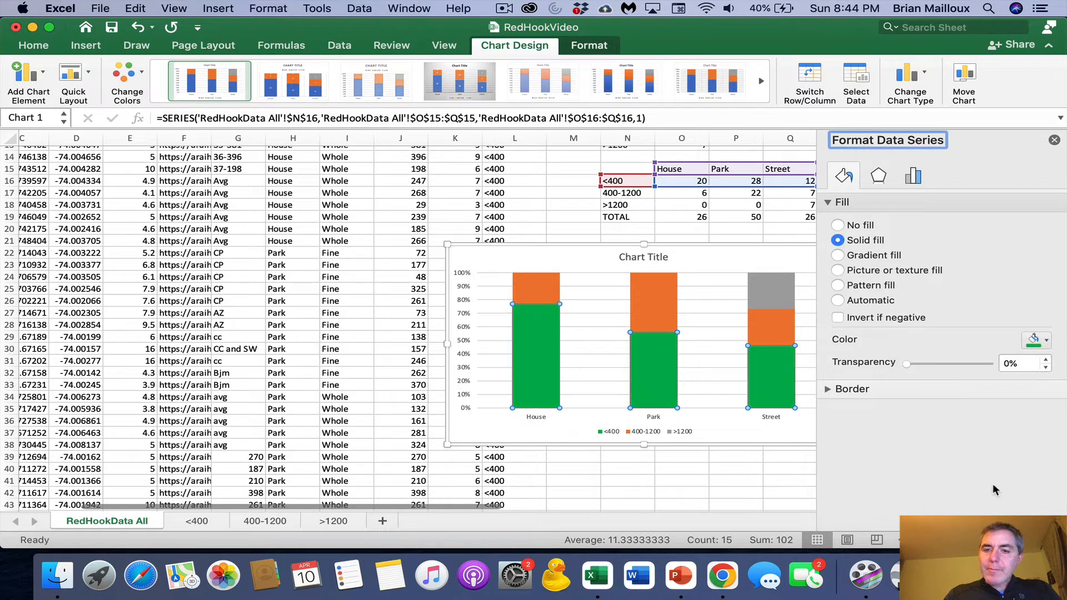
- Change the <400 series fill to a custom bright green at maximum brightness
click(1044, 340)
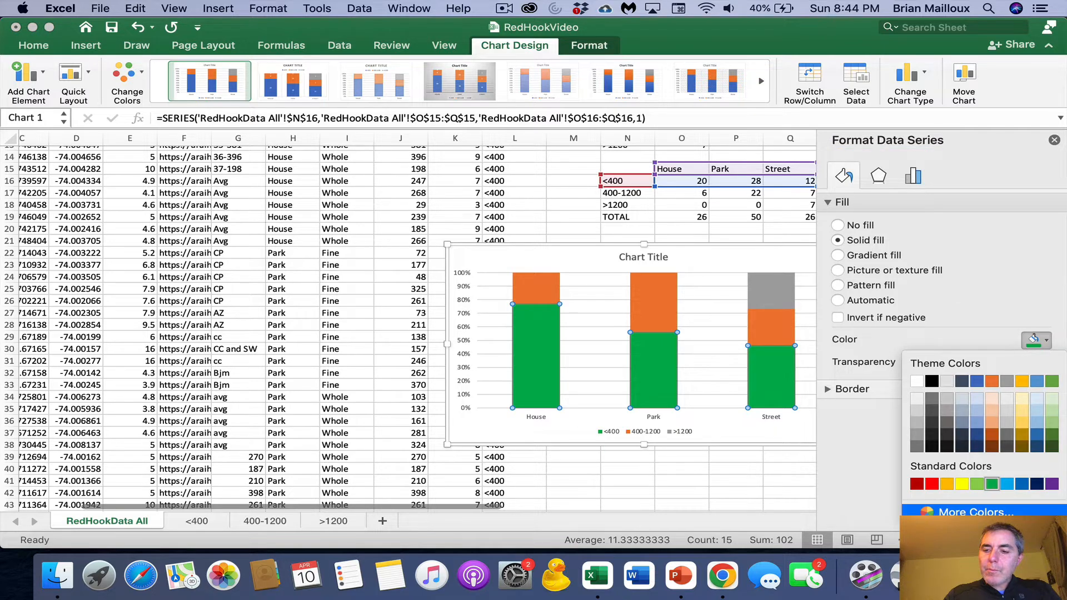
click(1025, 509)
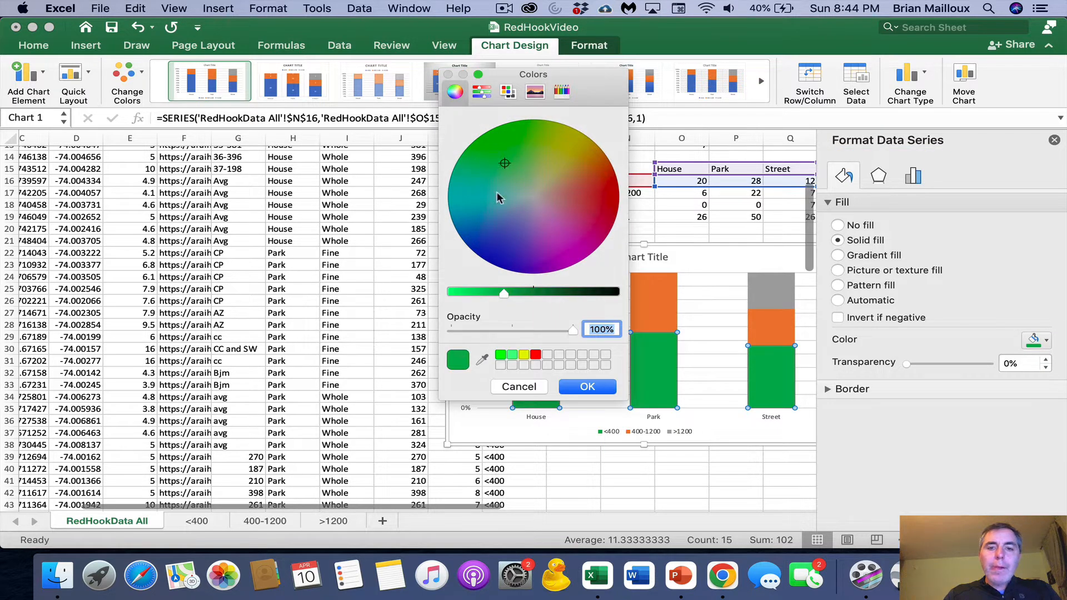
drag(501, 294, 442, 293)
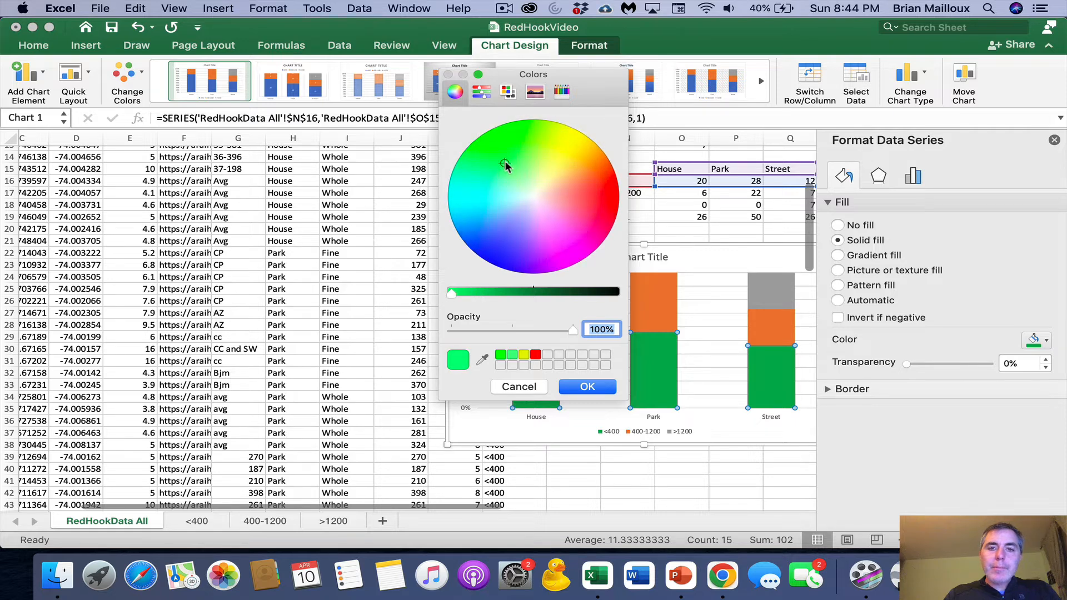
drag(506, 163, 495, 144)
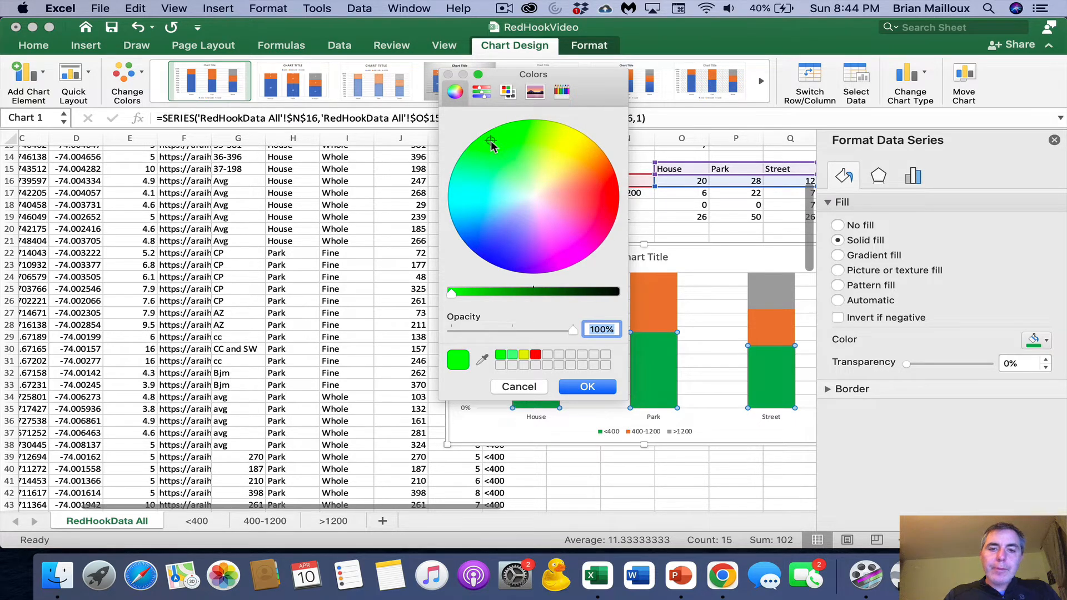
click(587, 387)
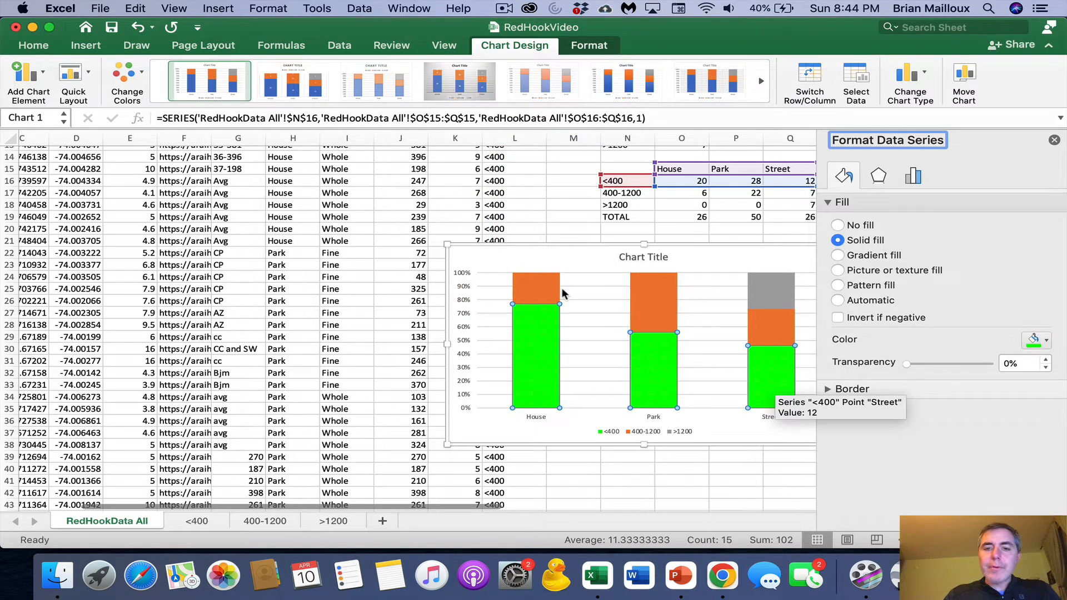
- Set the fill of the <400 series back to the standard green color
click(546, 296)
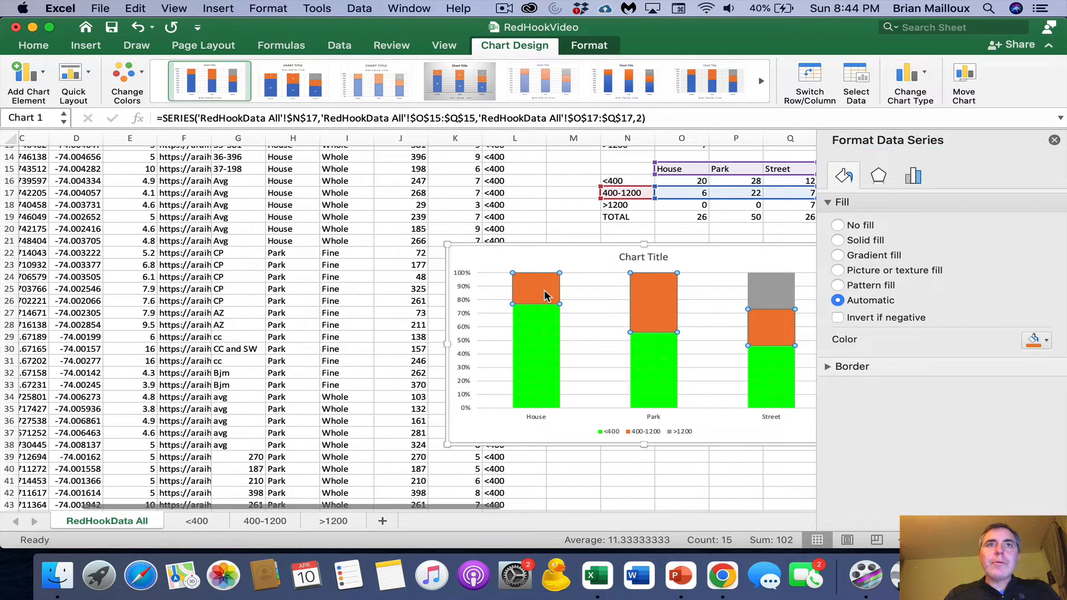
click(674, 368)
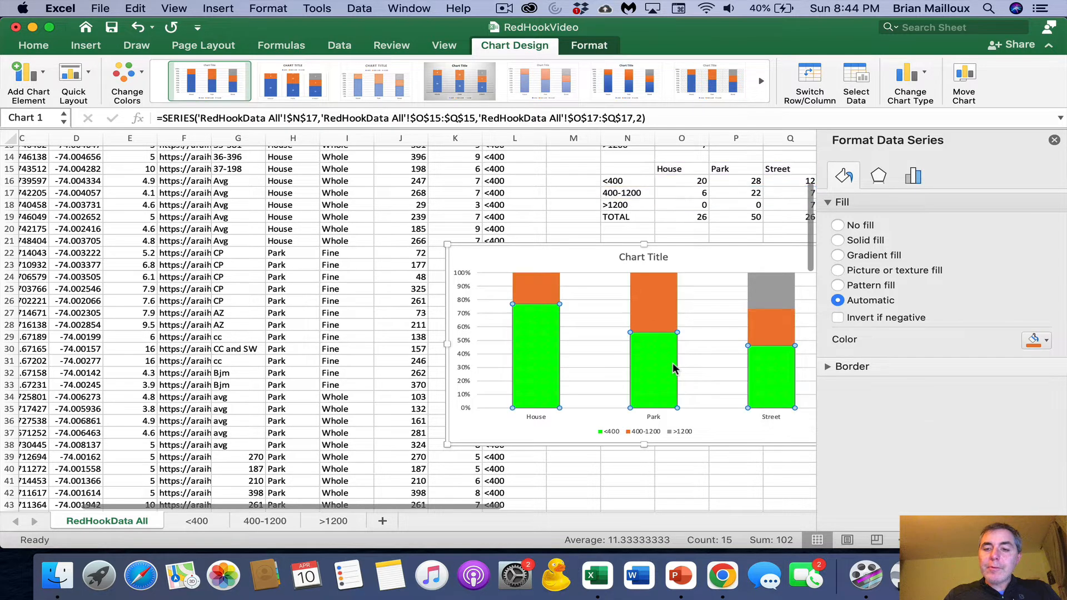
click(1046, 341)
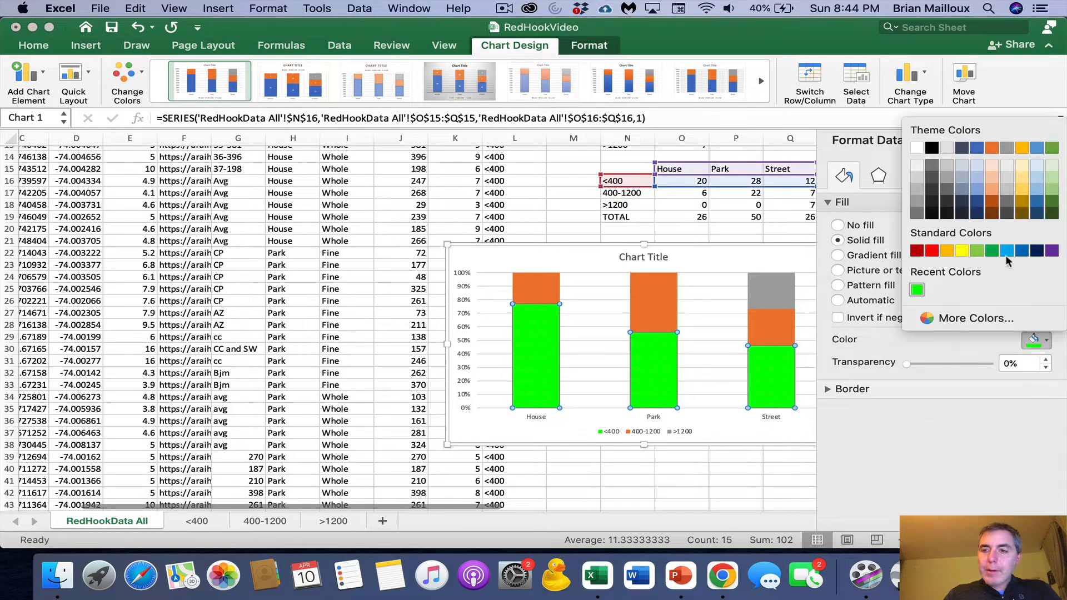
click(985, 252)
- Fill the 400-1200 series with standard yellow and the >1200 series with standard red
click(552, 290)
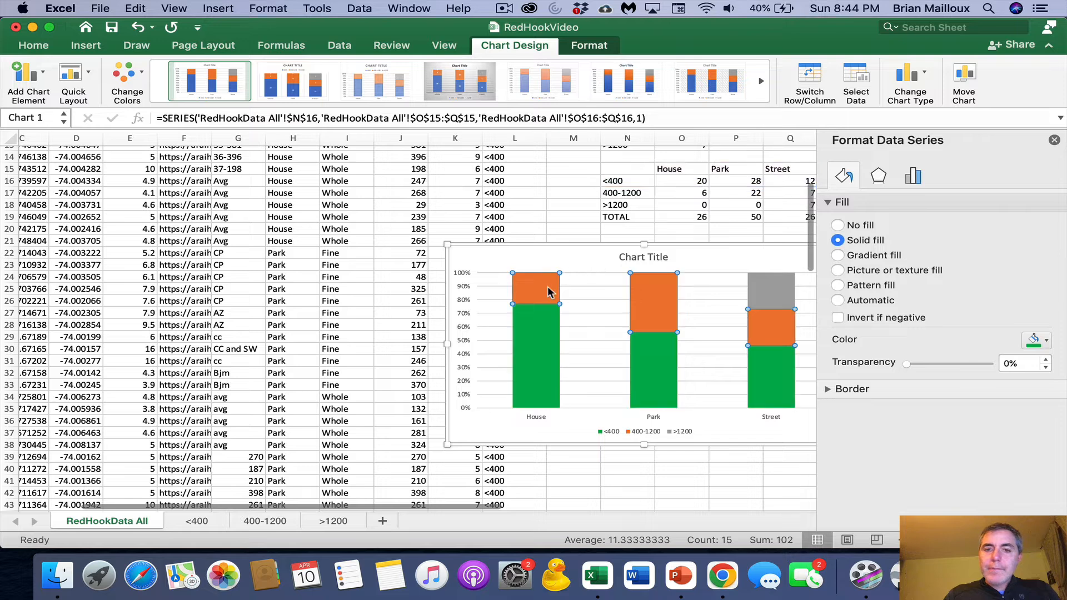
click(1048, 342)
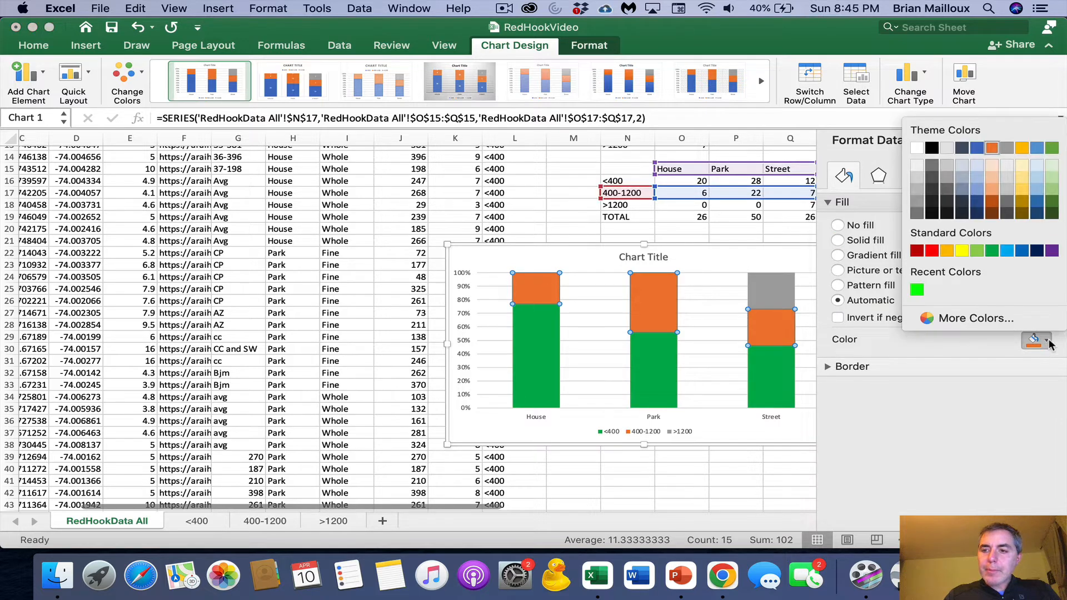
click(964, 252)
click(775, 291)
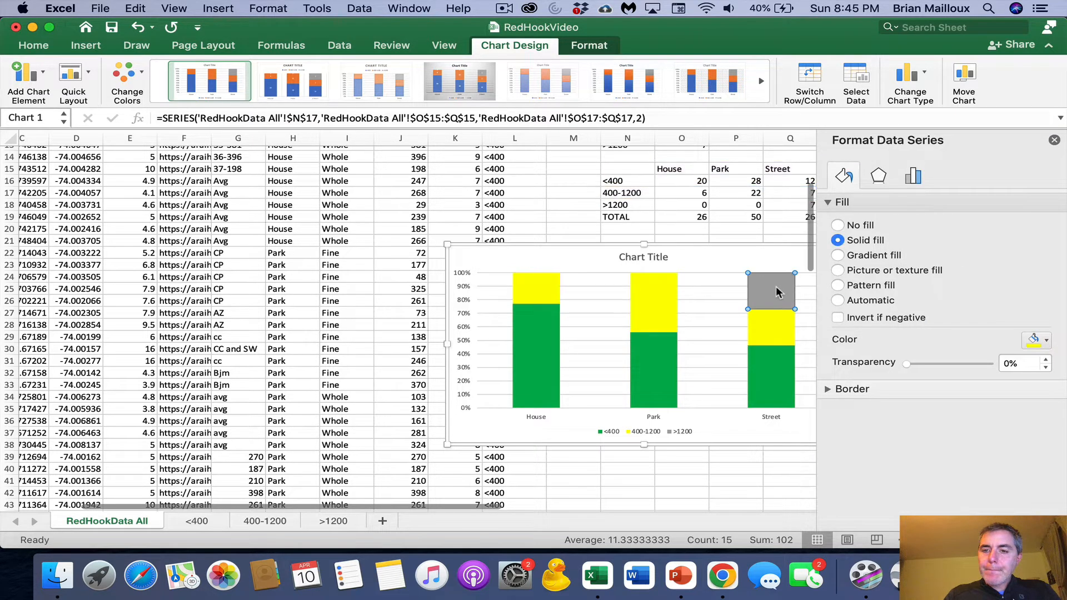
click(1048, 339)
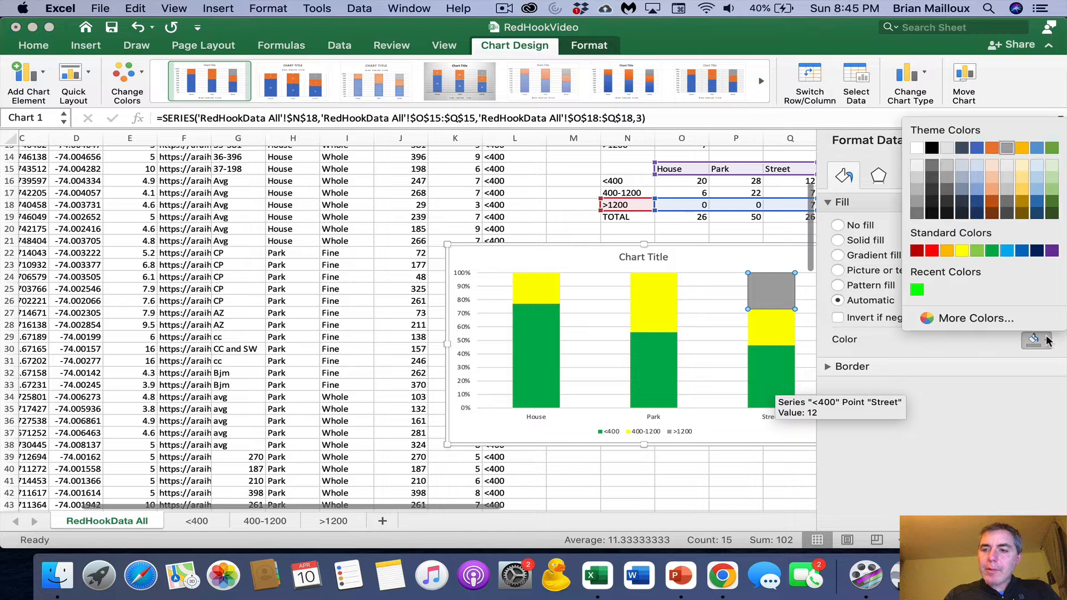
click(931, 248)
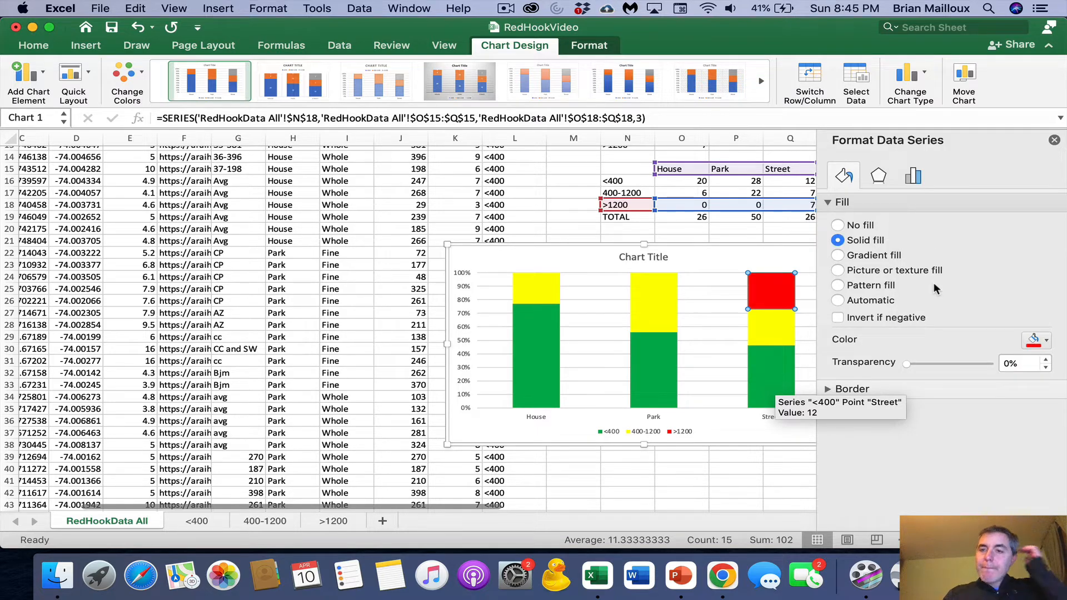
click(1055, 142)
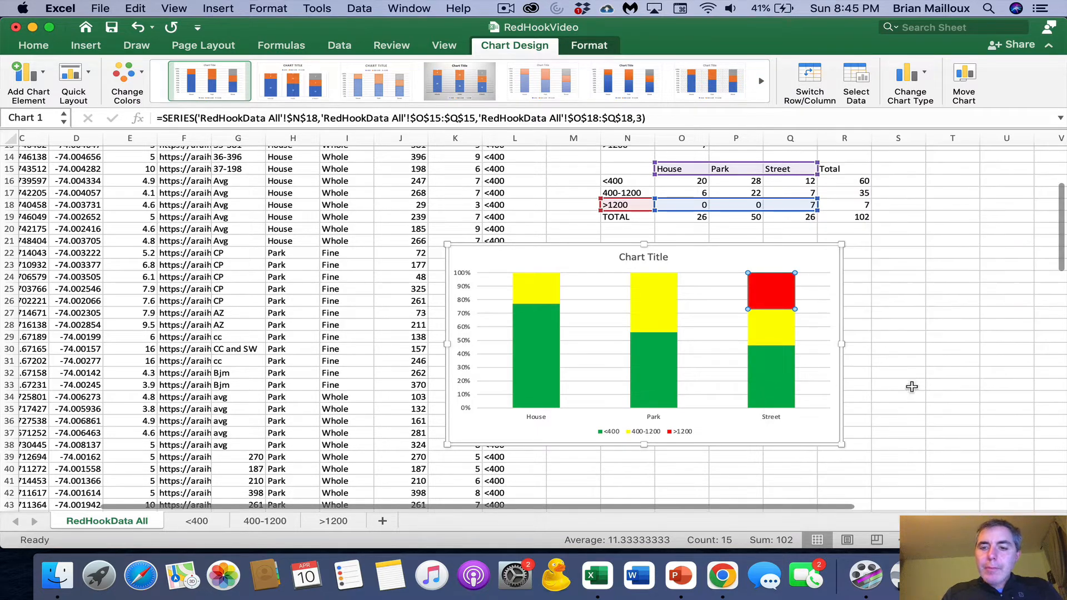
- Increase the font size of all text in the chart to 14
click(818, 324)
click(514, 255)
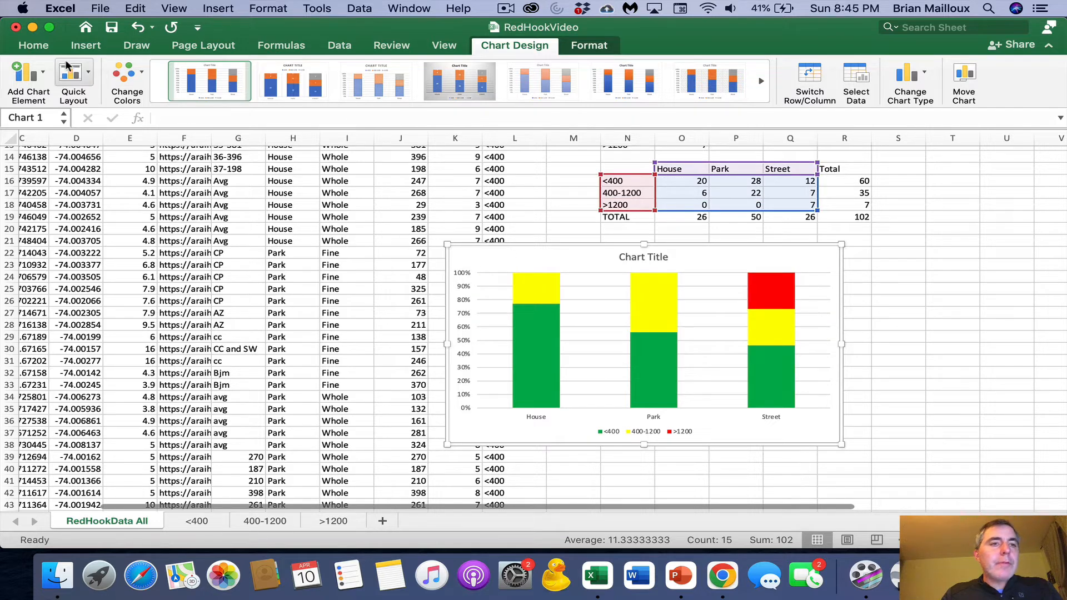
click(34, 47)
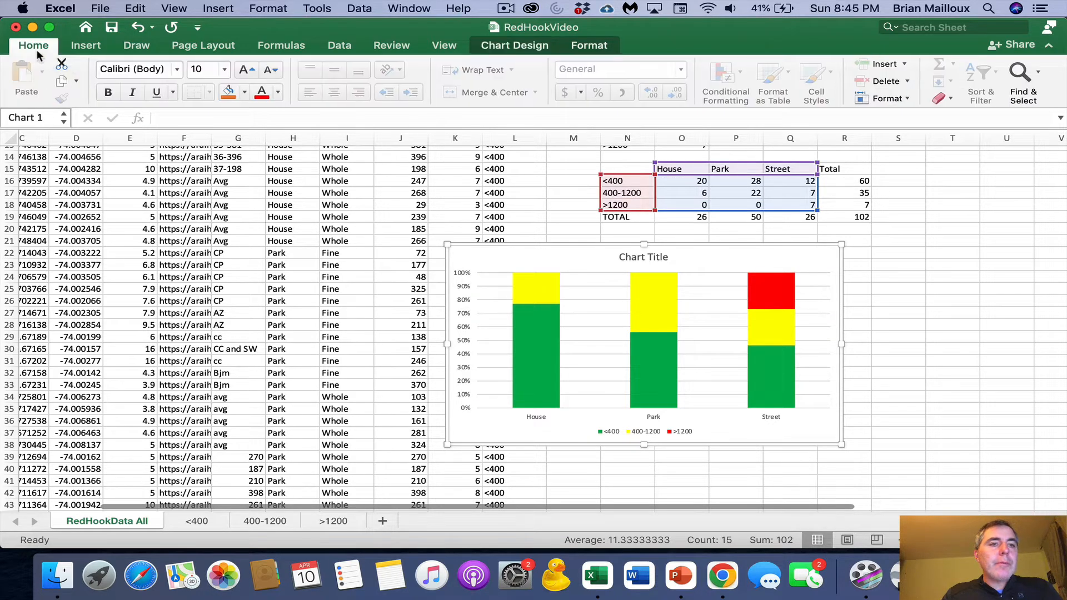
click(248, 70)
click(248, 70)
click(248, 69)
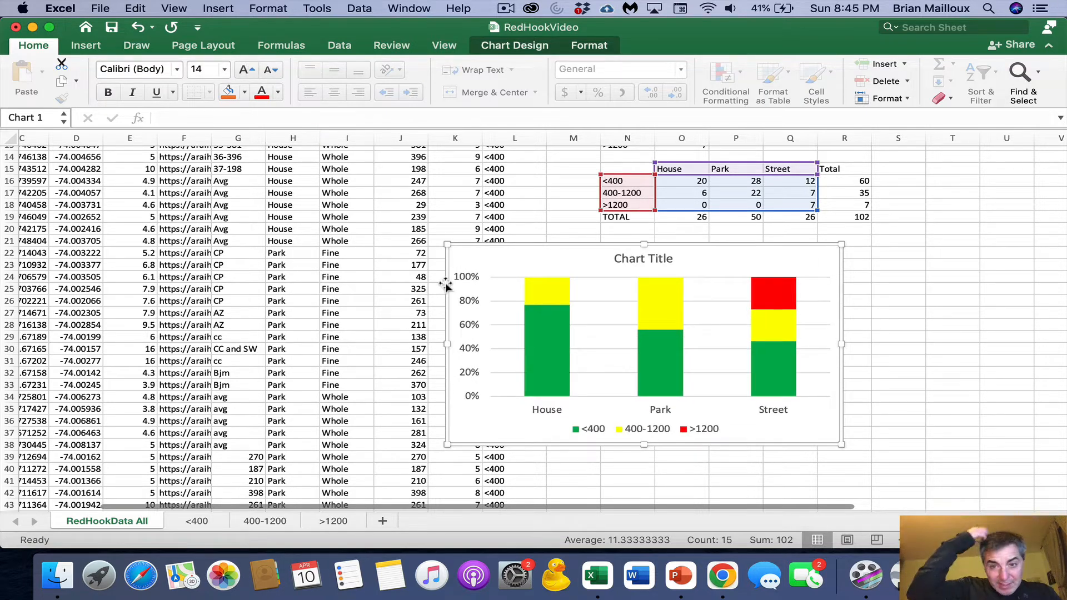
- Give the chart's plot area a solid border line in the standard dark blue
click(508, 292)
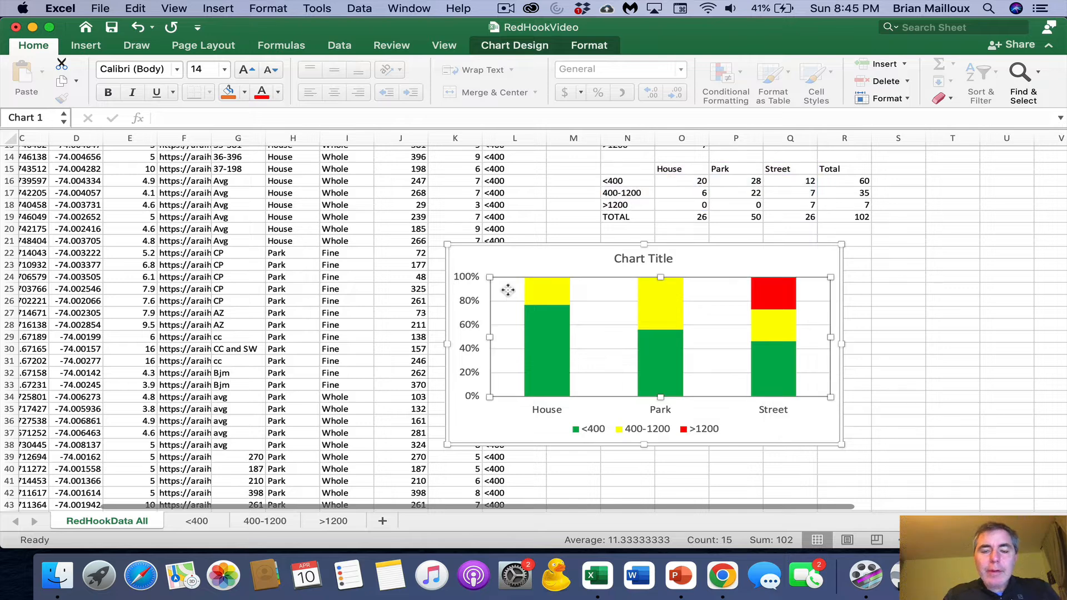
right_click(508, 292)
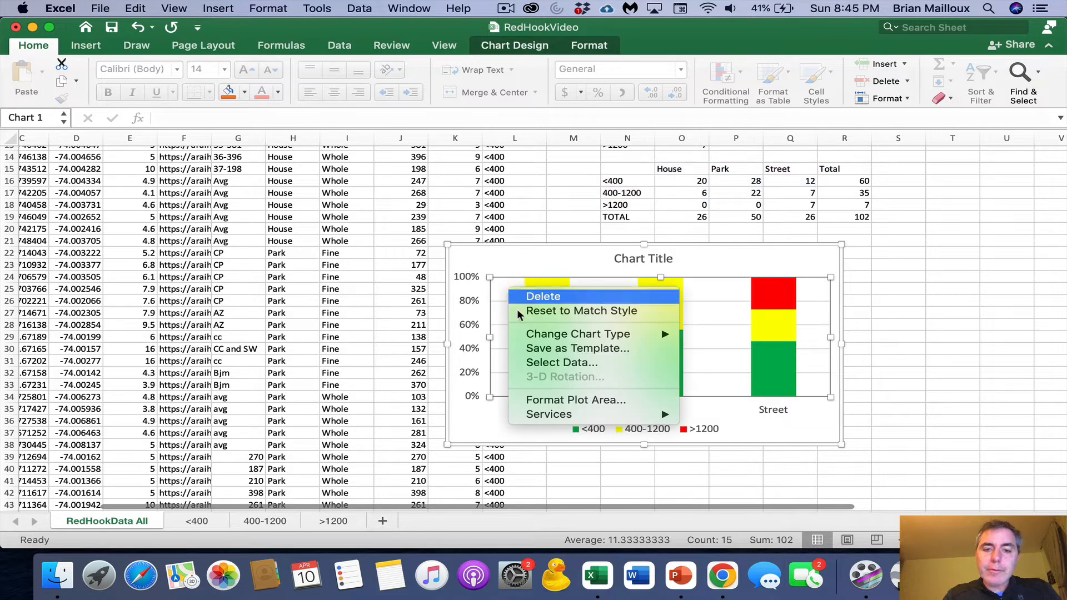
click(582, 400)
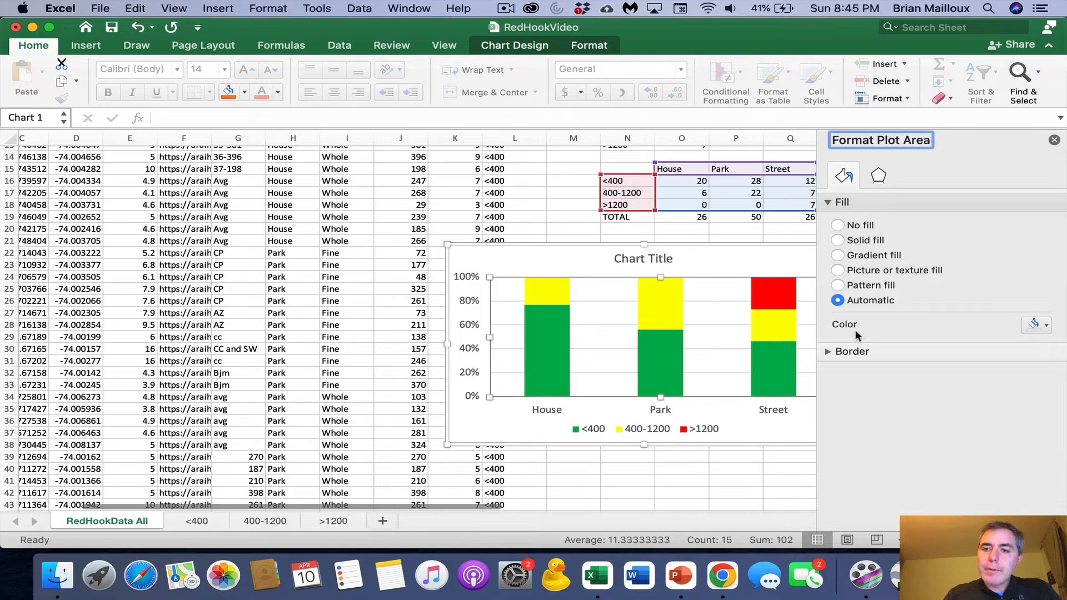
click(828, 350)
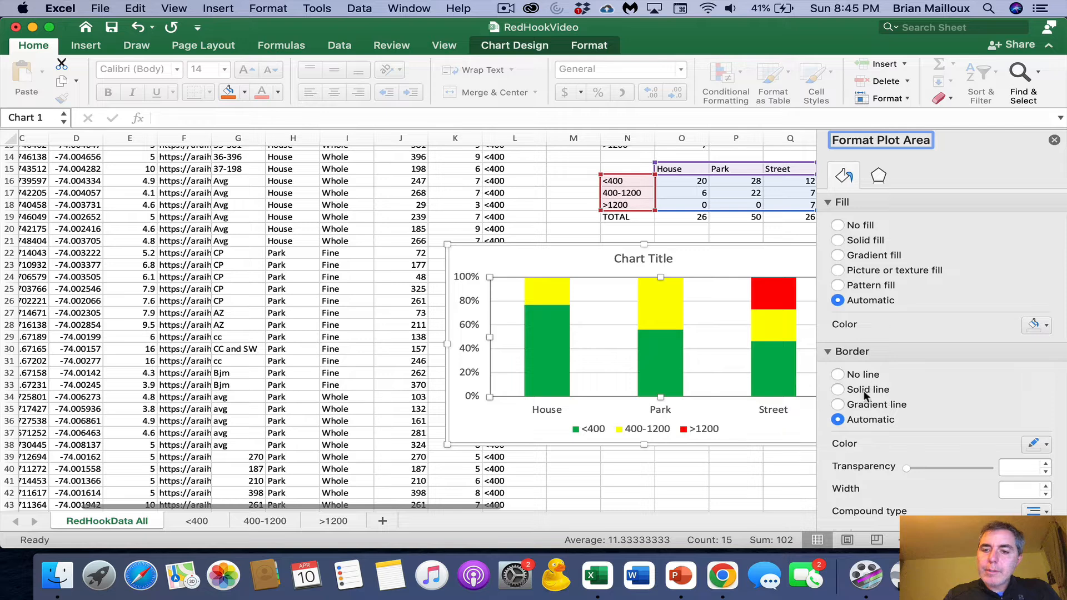
click(867, 390)
click(1047, 445)
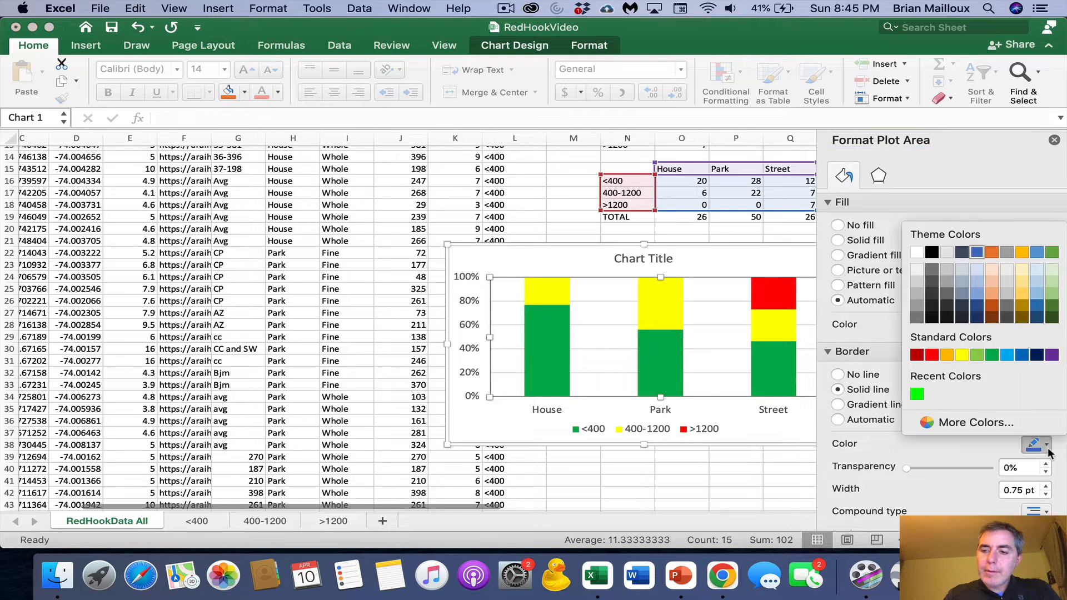
click(1037, 355)
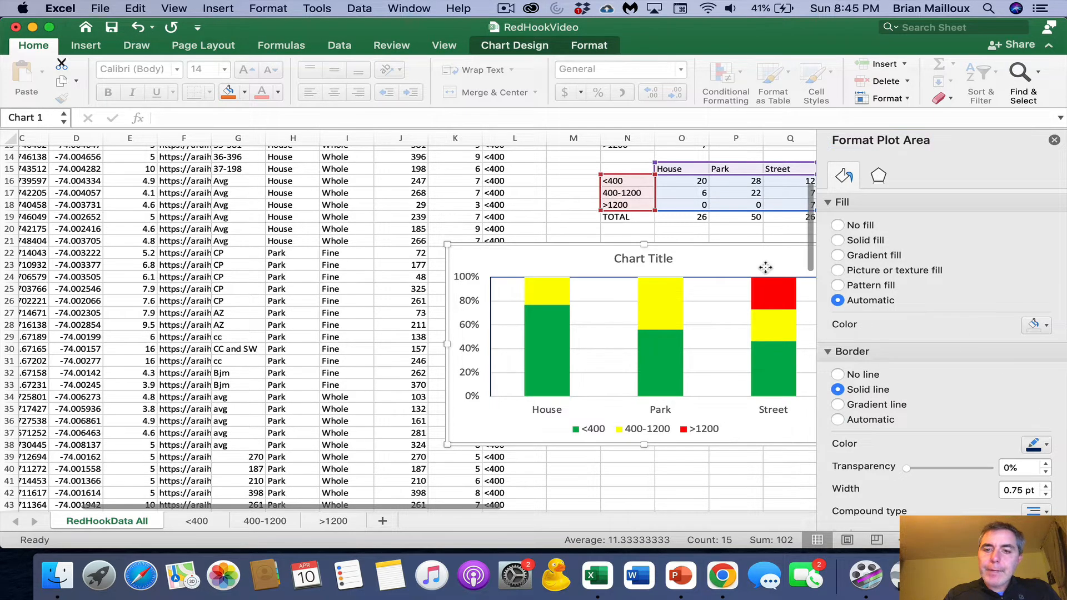
- Move the chart up and left so it starts at column I, and give its horizontal axis a solid line
drag(766, 268, 621, 237)
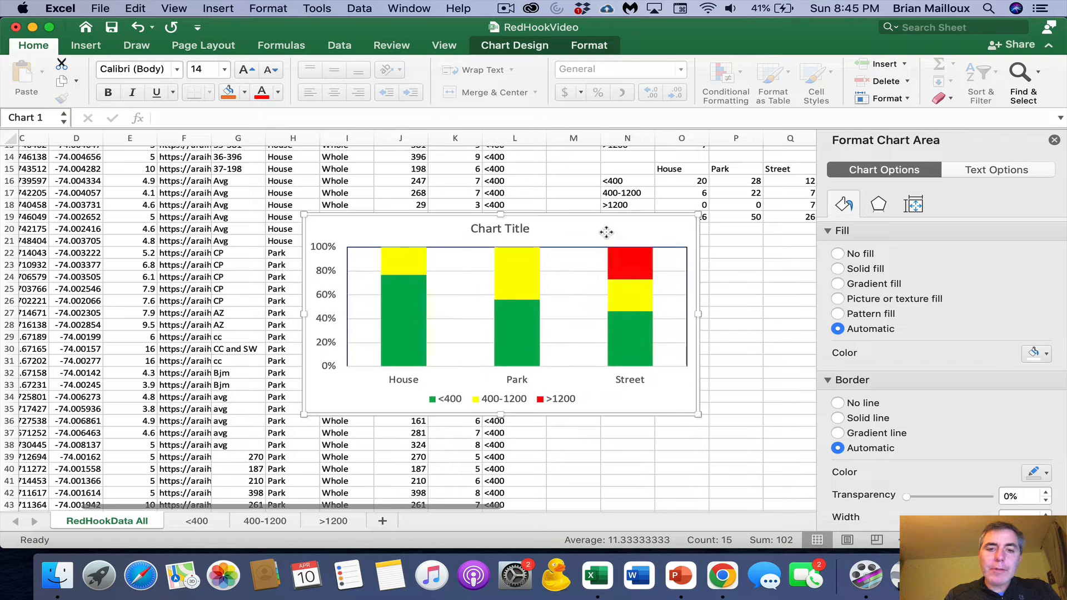
click(564, 366)
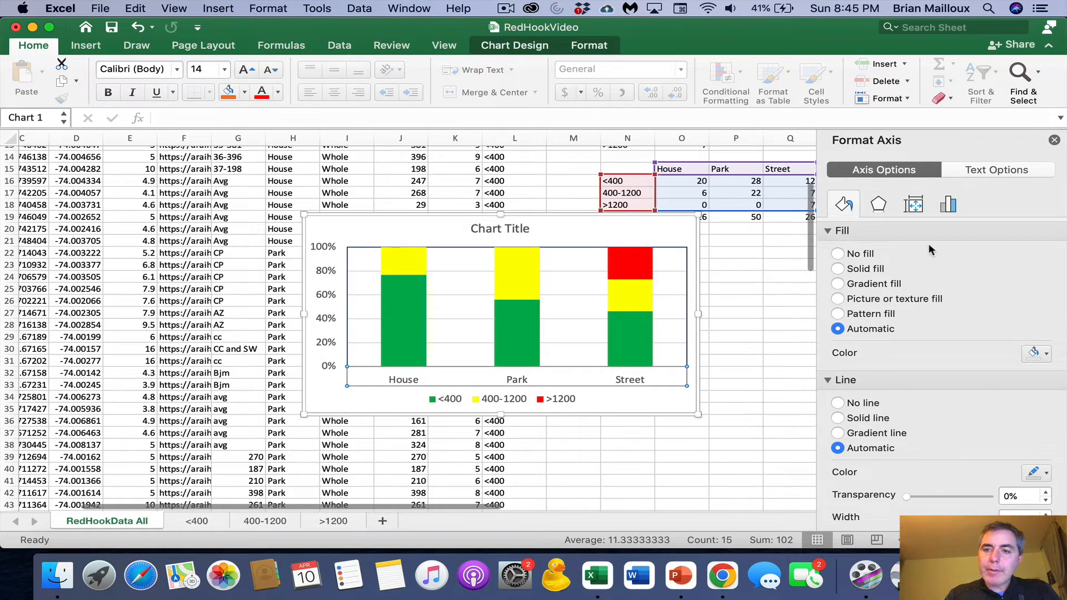
click(837, 418)
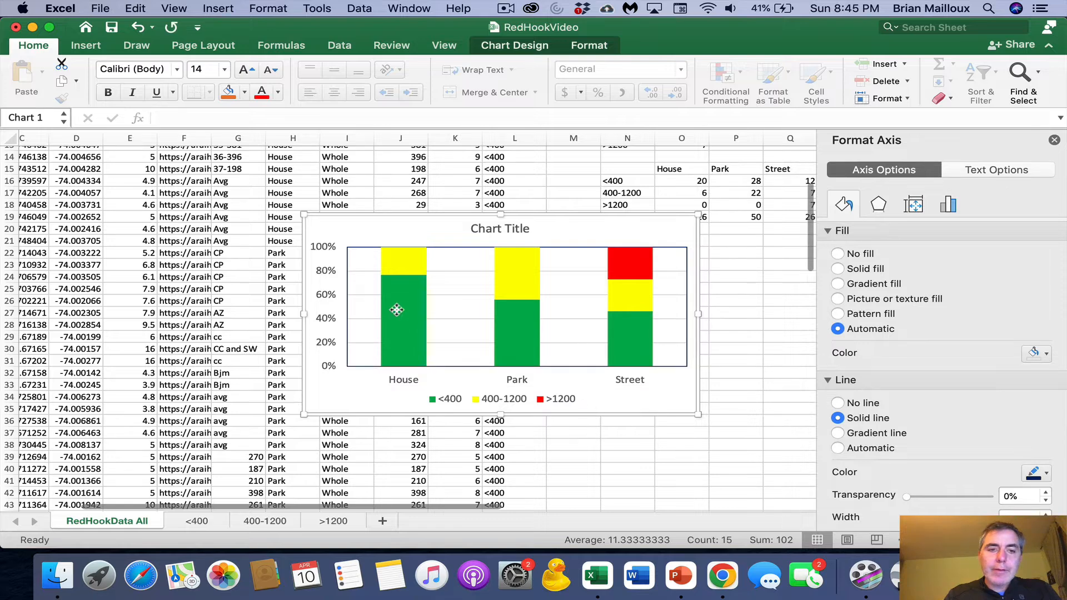
- Delete the chart's major gridlines and set the vertical axis's major tick marks to Outside
click(465, 271)
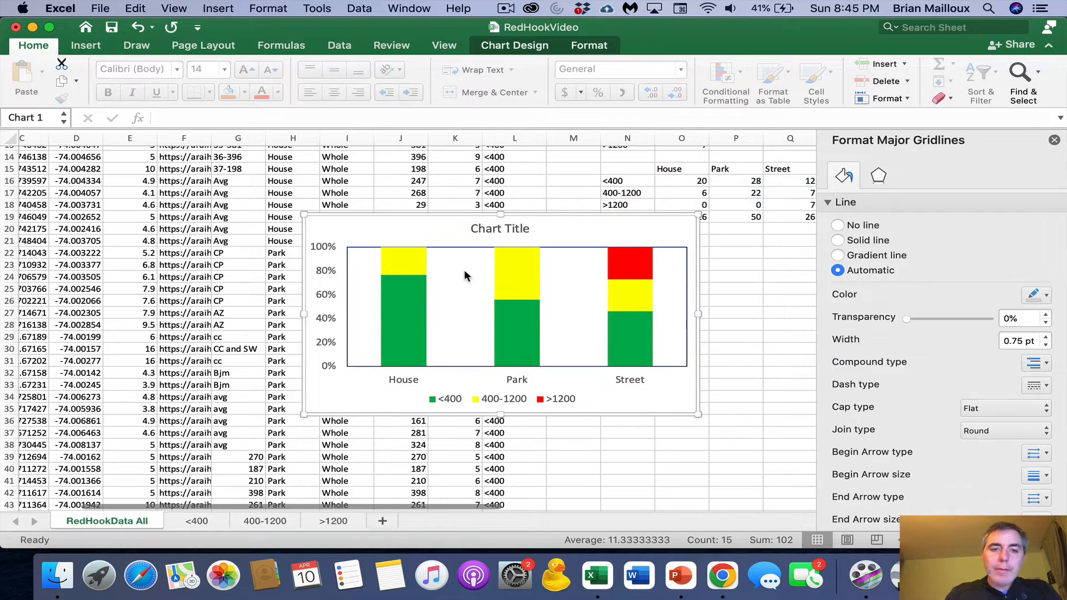
click(328, 276)
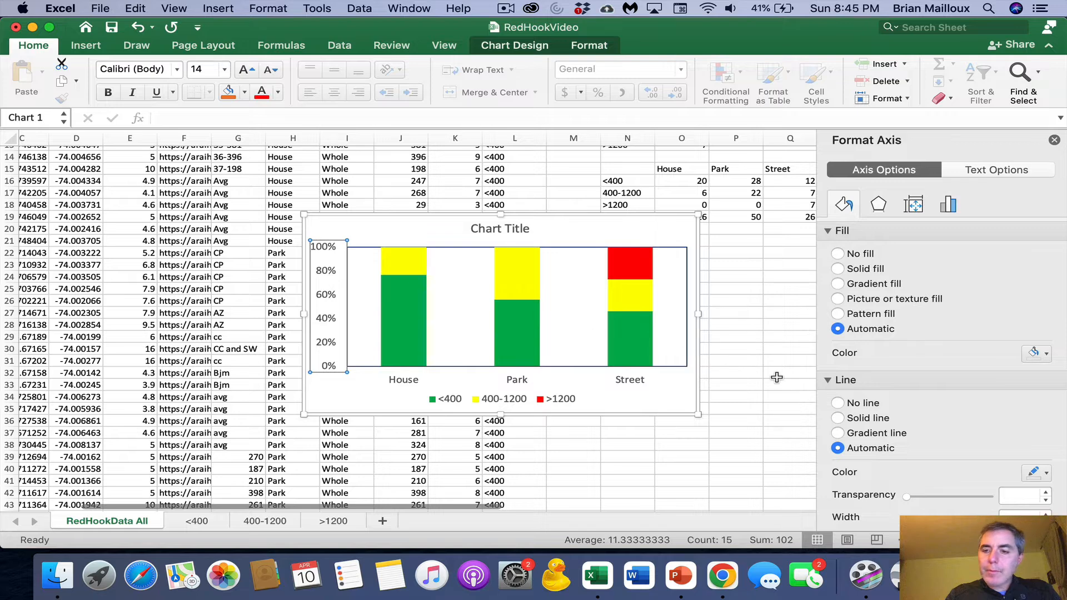
scroll(937, 420, down, 5)
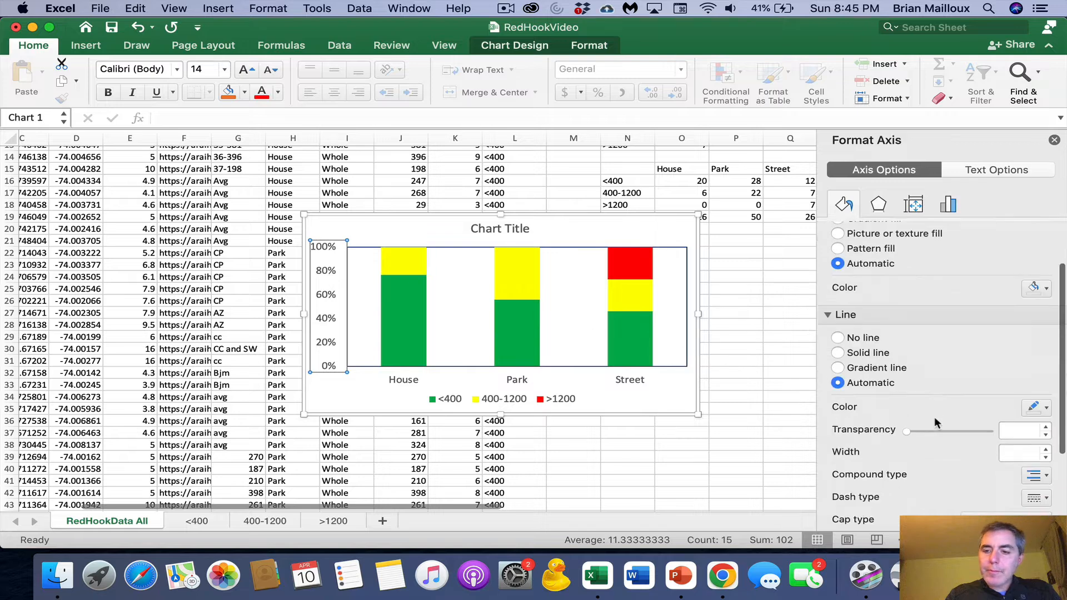
click(916, 209)
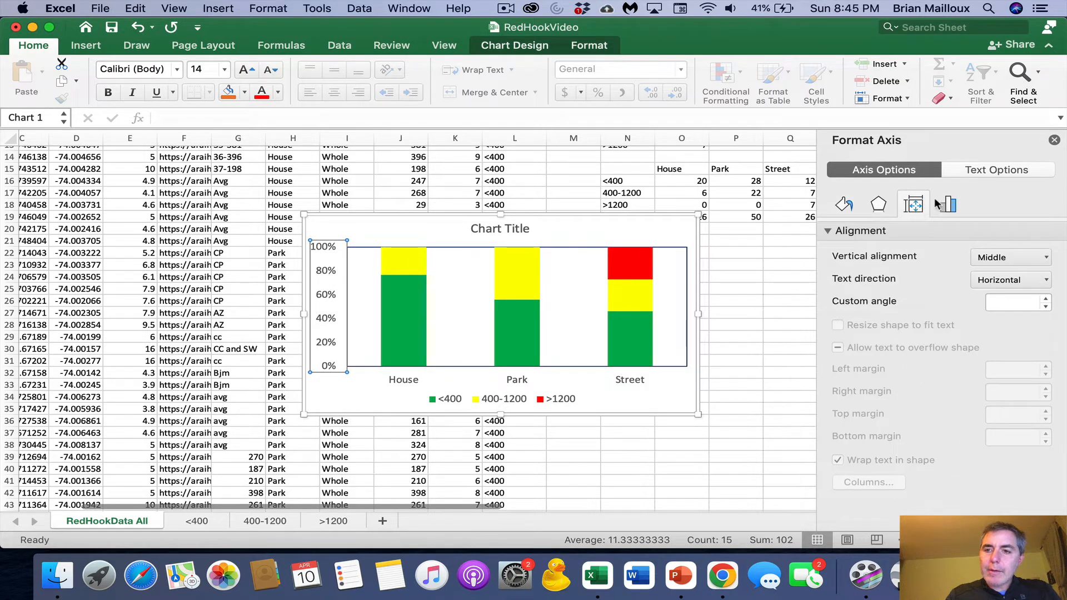
click(945, 208)
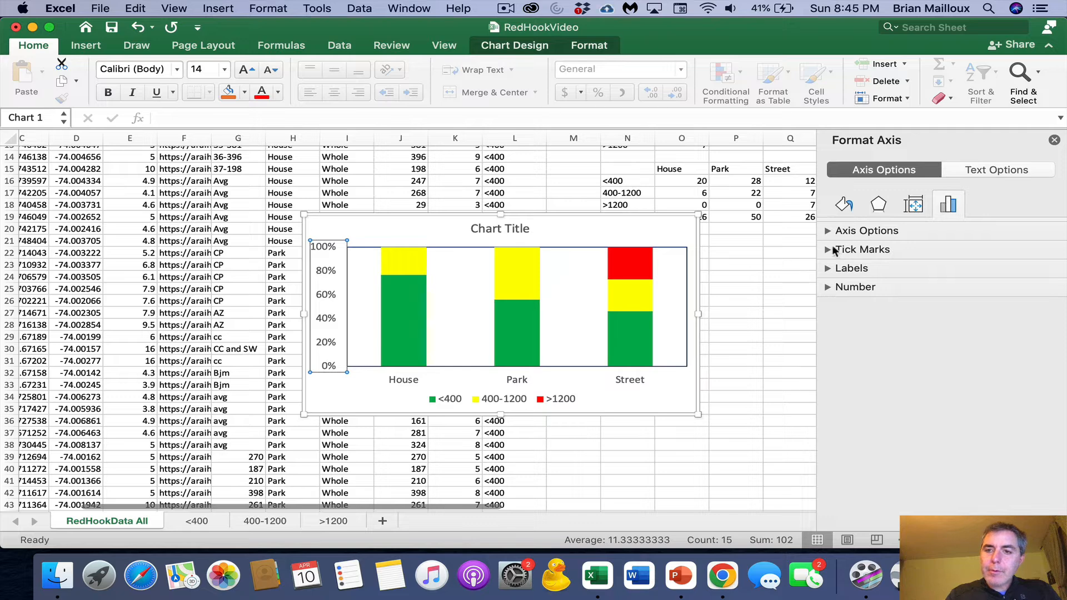
click(834, 251)
click(991, 268)
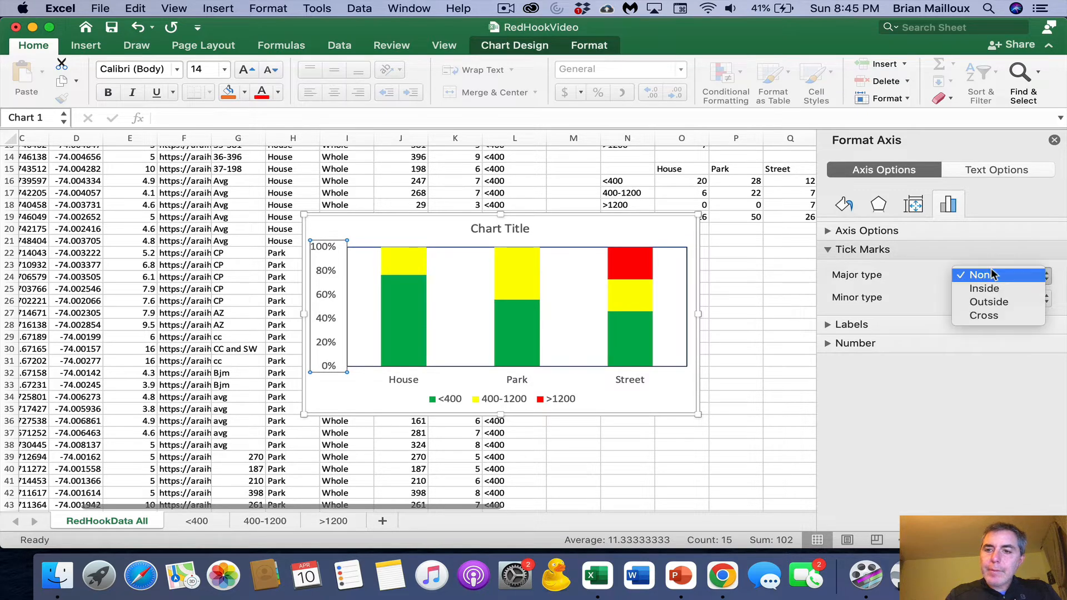
click(992, 304)
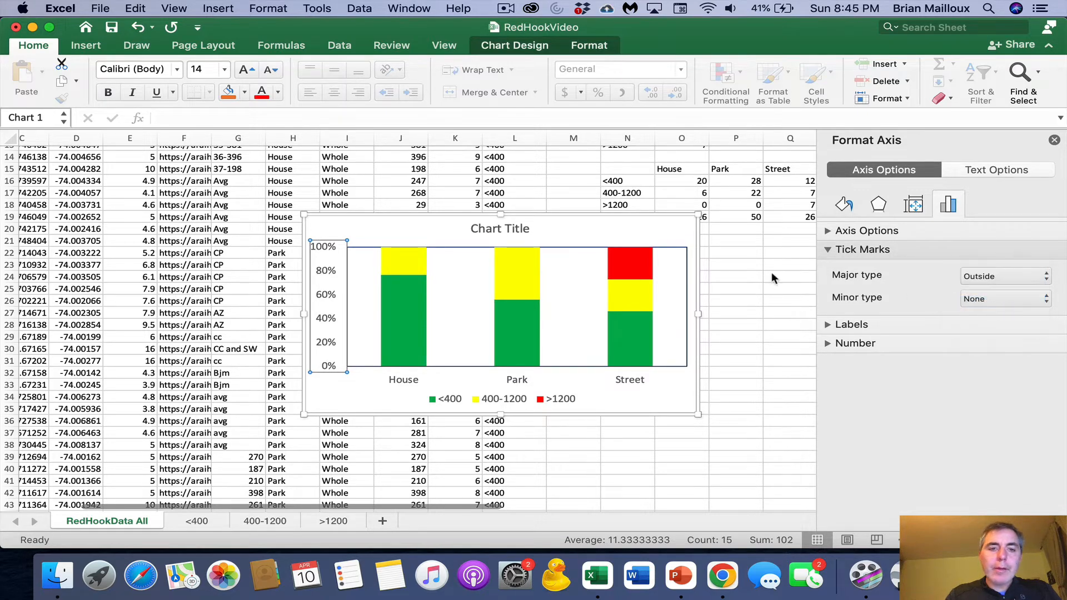
- Add primary horizontal and primary vertical axis titles to the chart
click(395, 229)
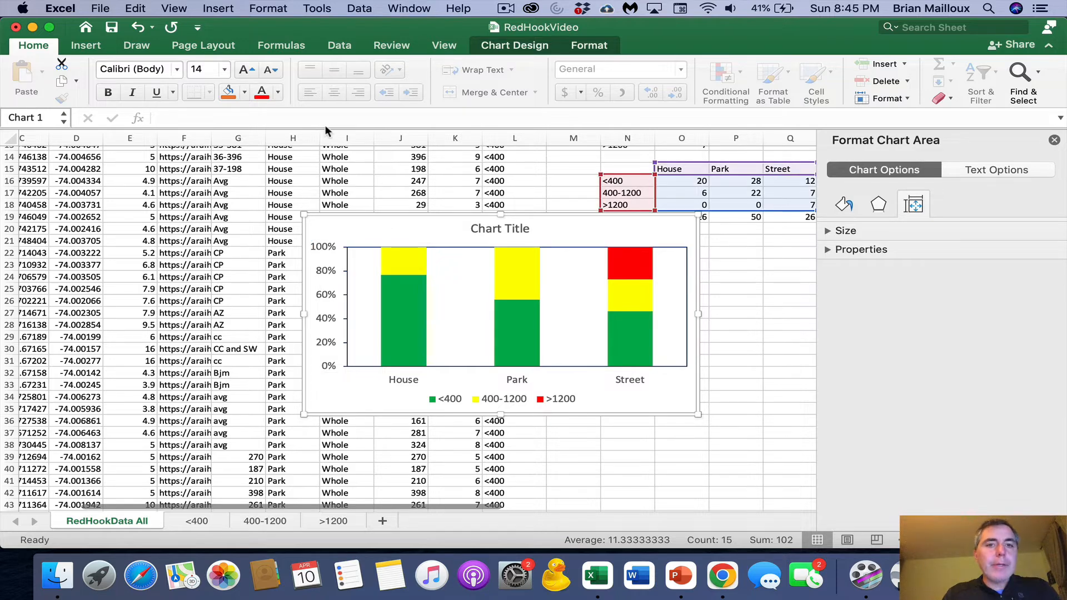
click(511, 48)
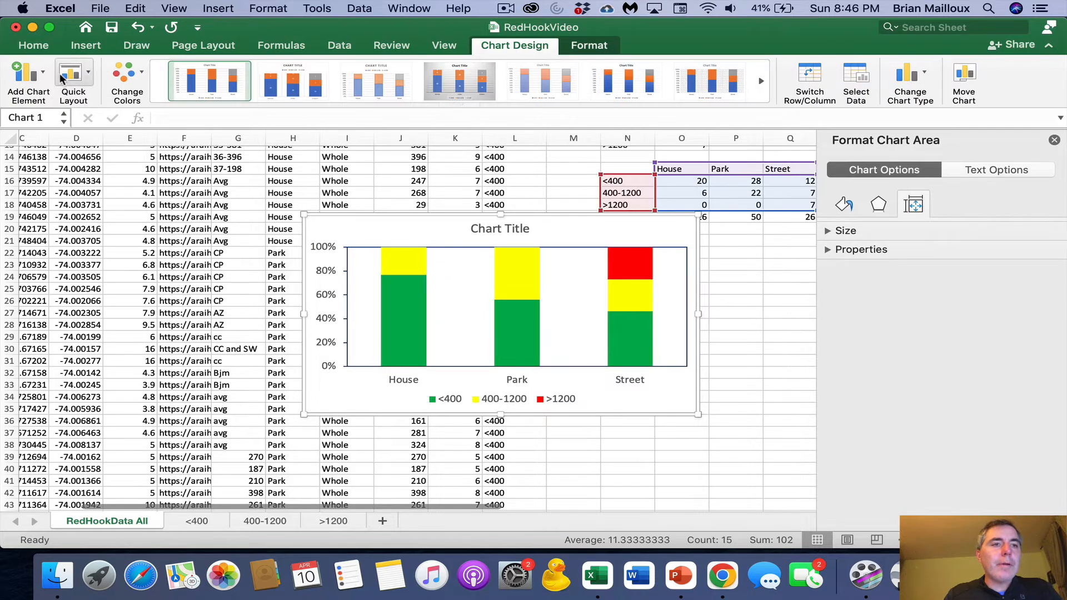
click(45, 74)
mouse_move(62, 120)
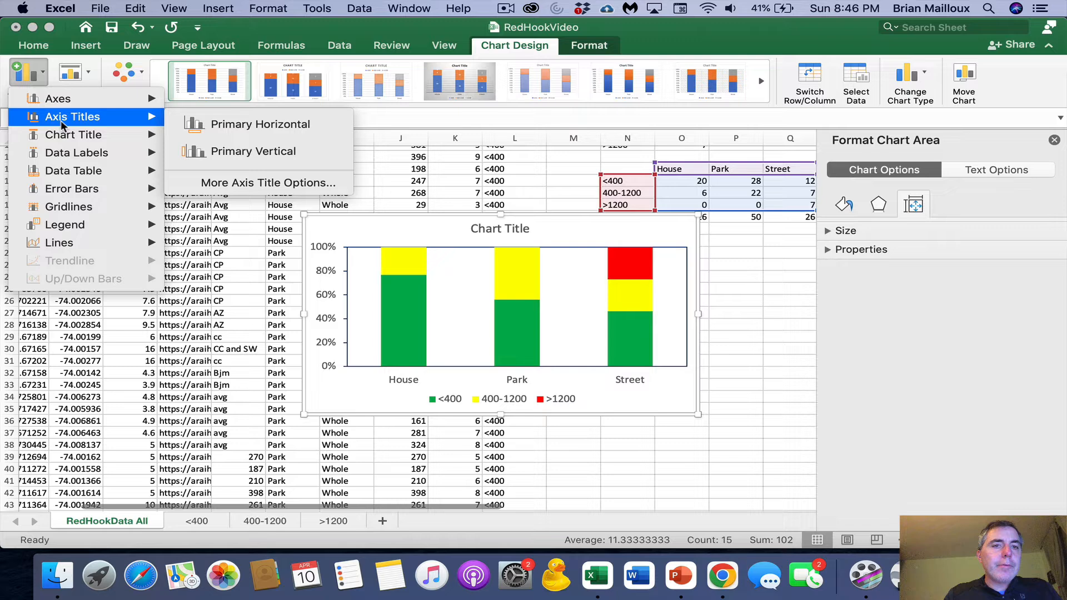
click(222, 134)
click(46, 73)
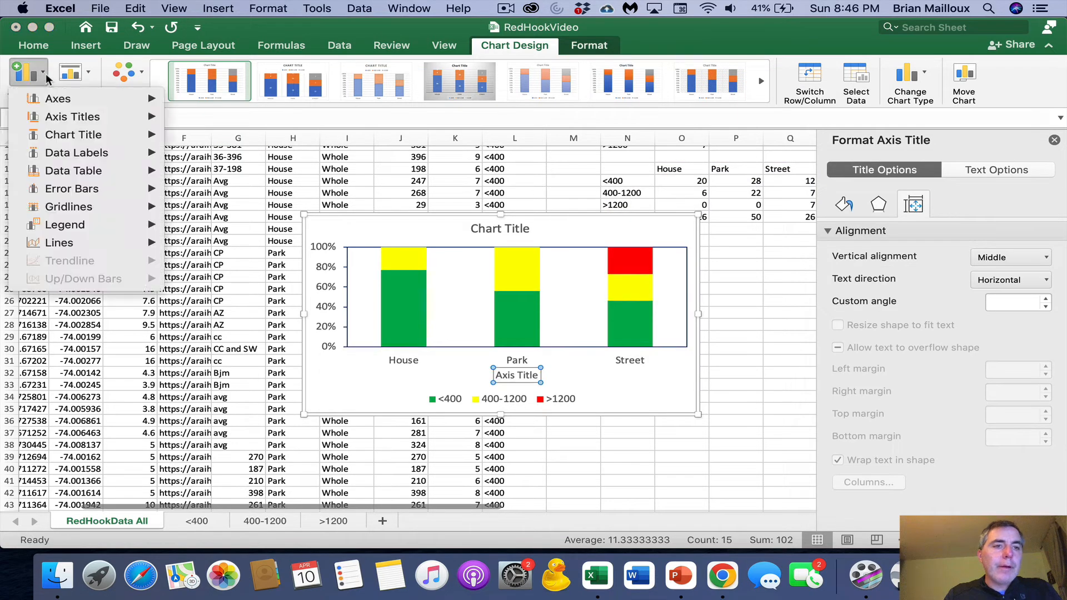
mouse_move(62, 118)
click(231, 149)
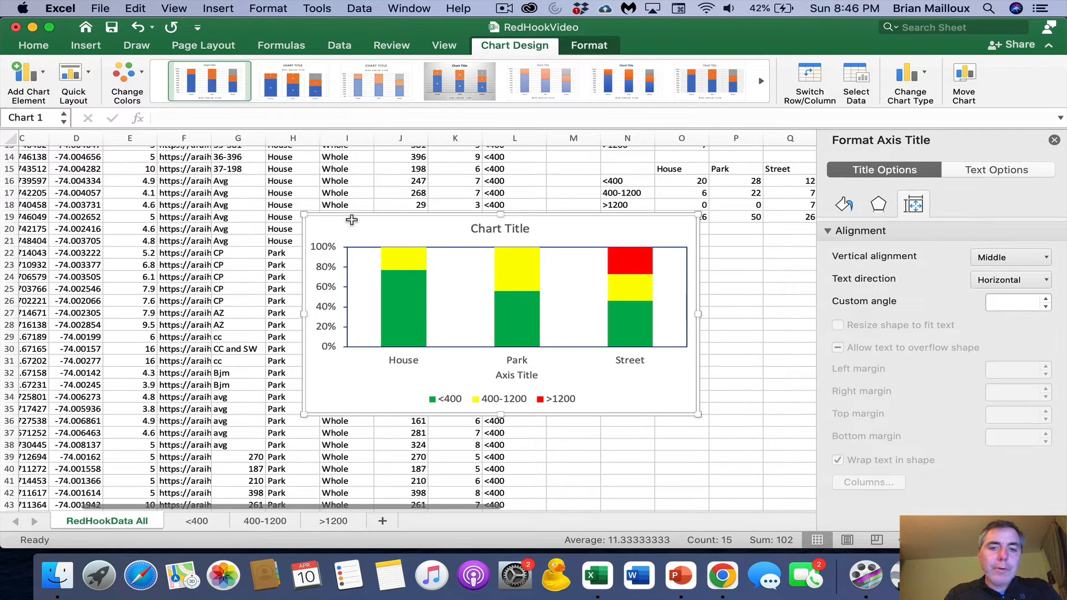
- Apply font size 14 to the whole chart, including the axis titles
click(385, 229)
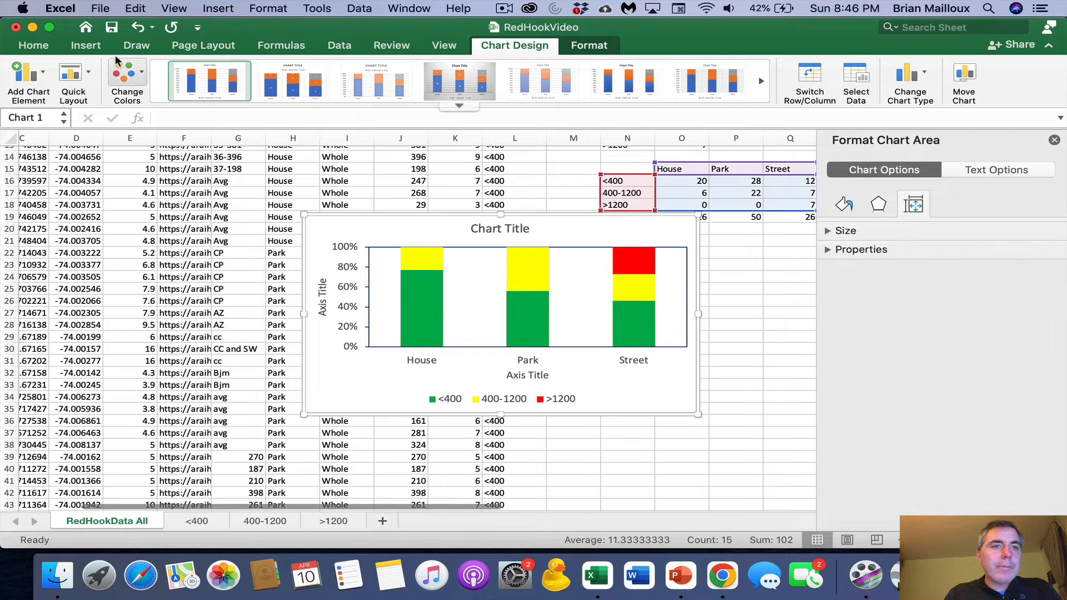
click(33, 45)
click(205, 66)
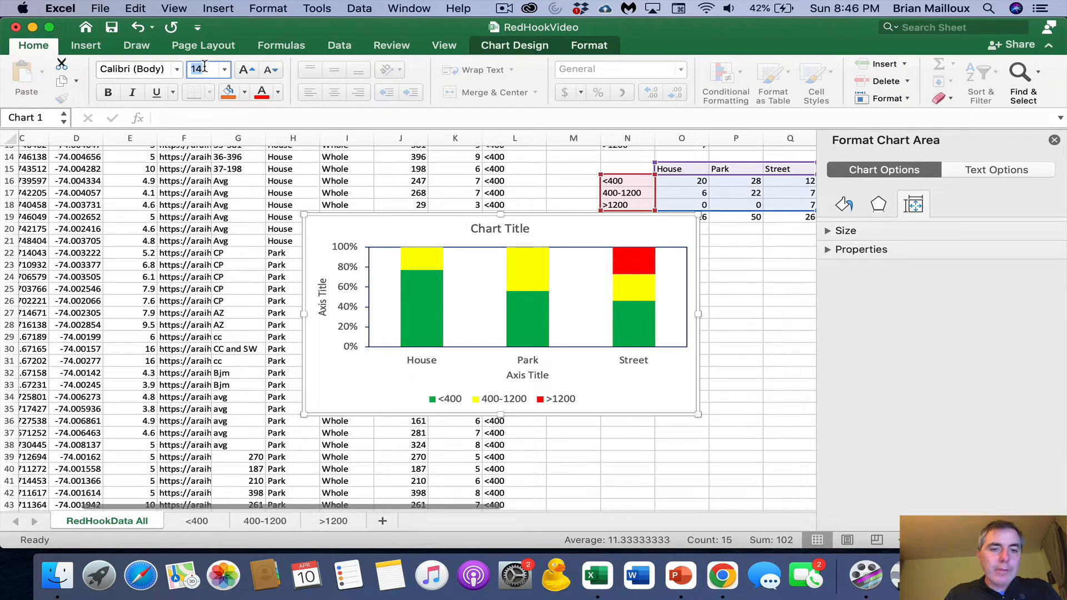
text(14)
key(Return)
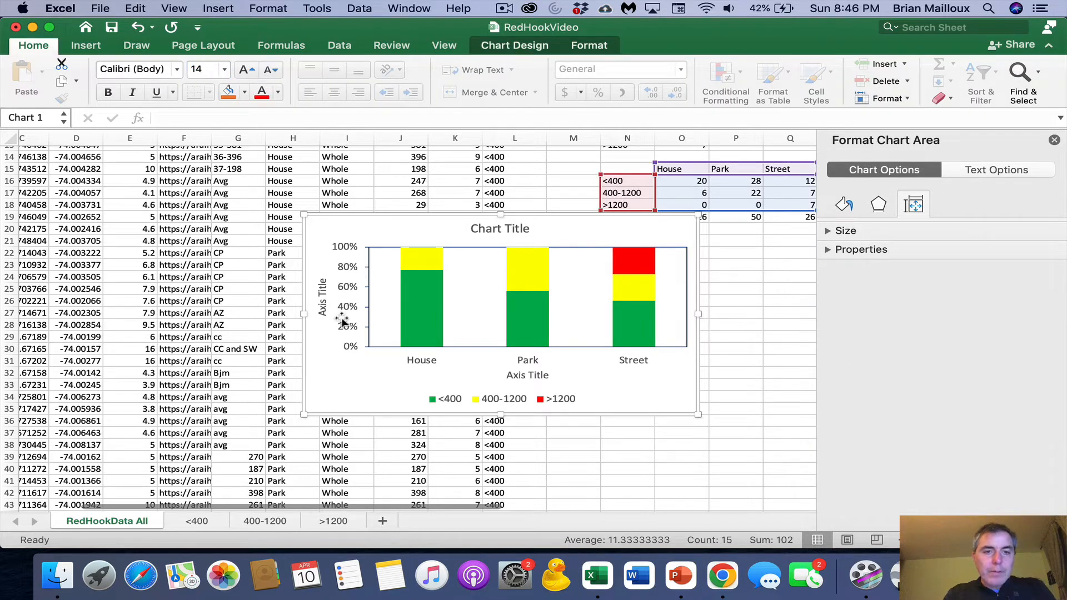
- Replace the vertical axis title text with "Percent SAmples"
click(322, 306)
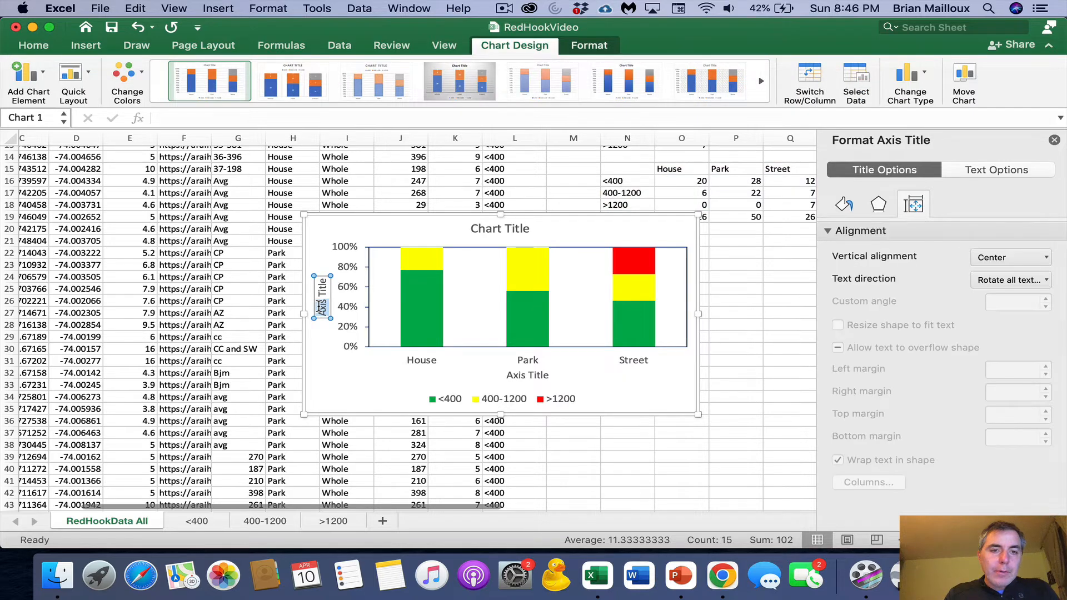
text(Perce)
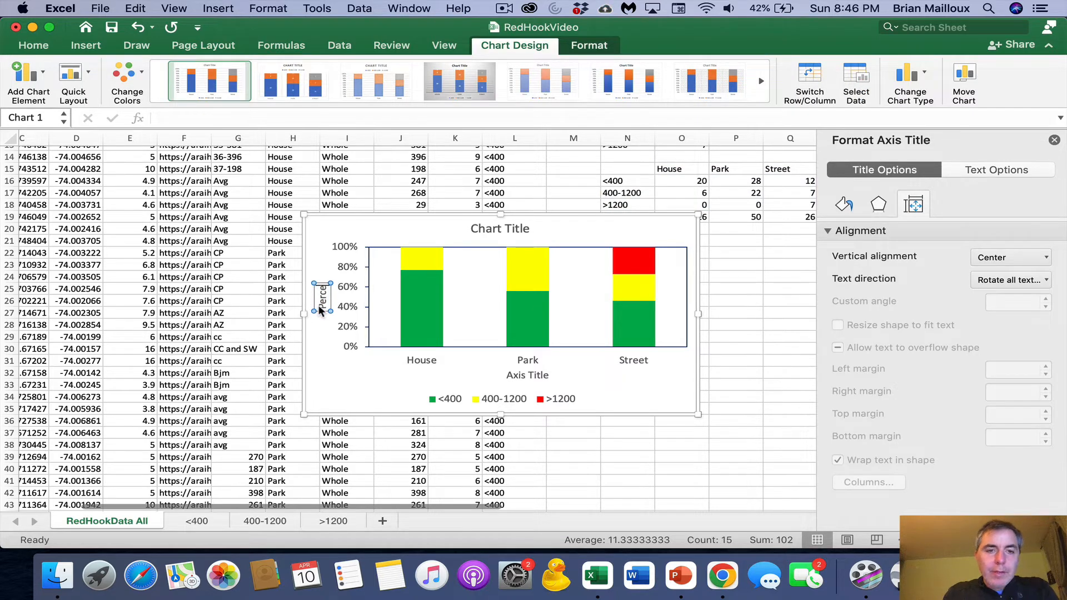
text(nt SAmples)
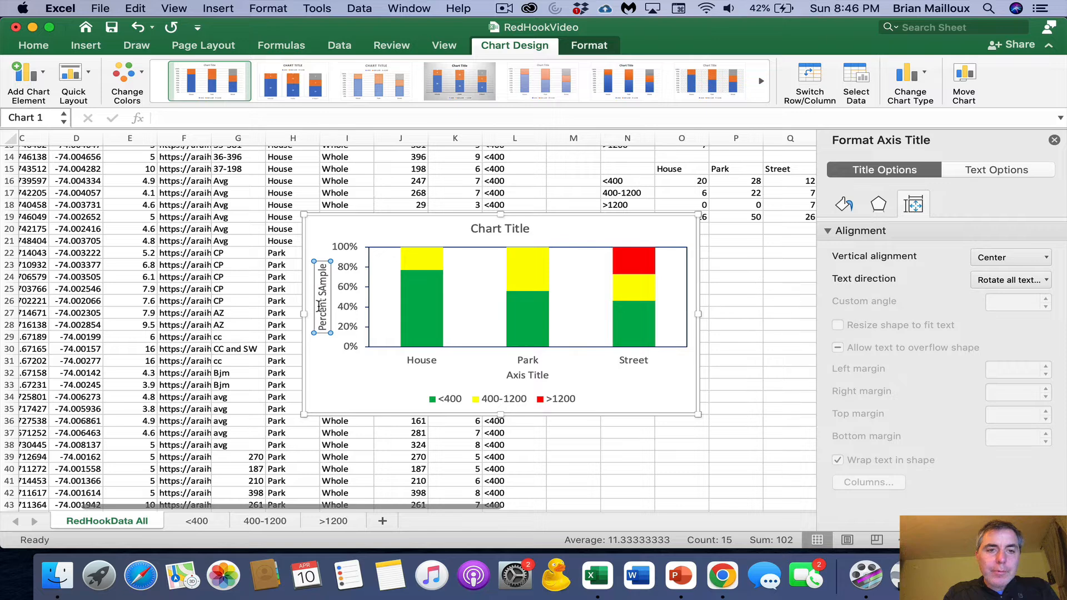
- Replace the horizontal axis title text with "Location"
click(538, 380)
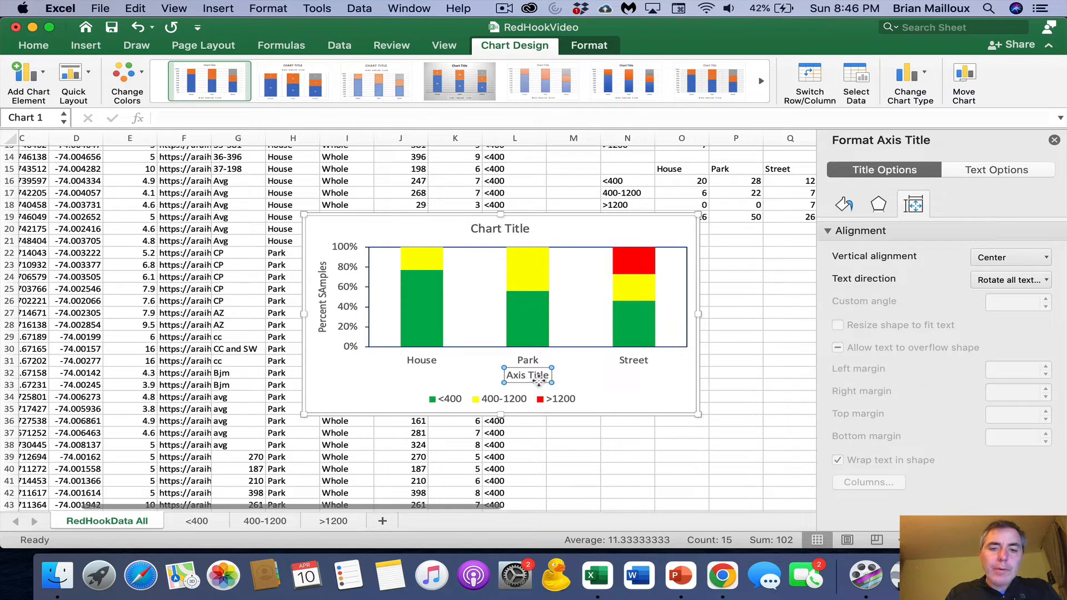
triple_click(537, 375)
text(Location)
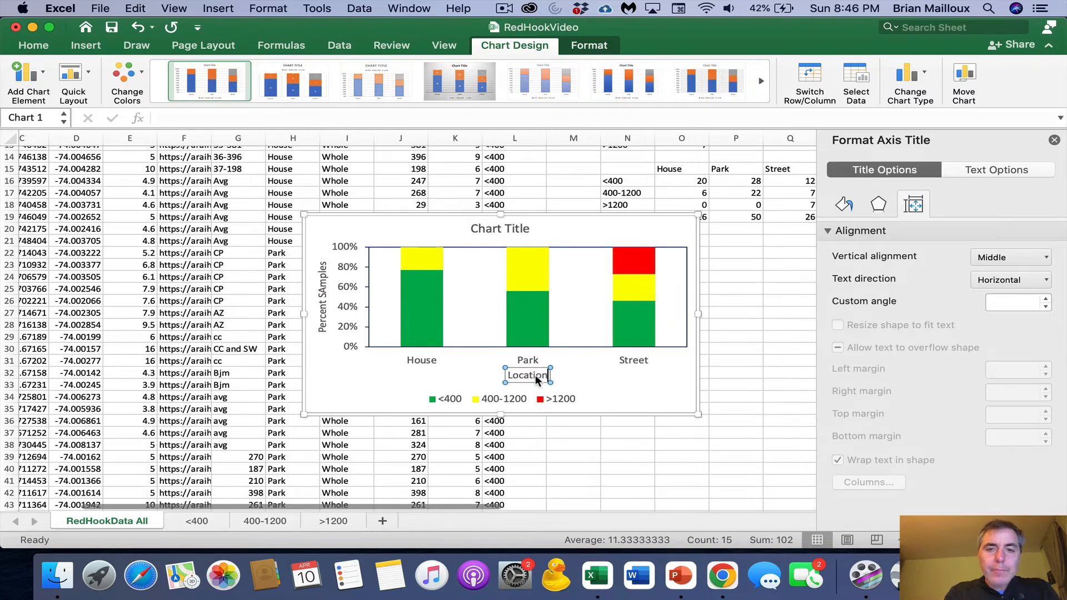
click(363, 389)
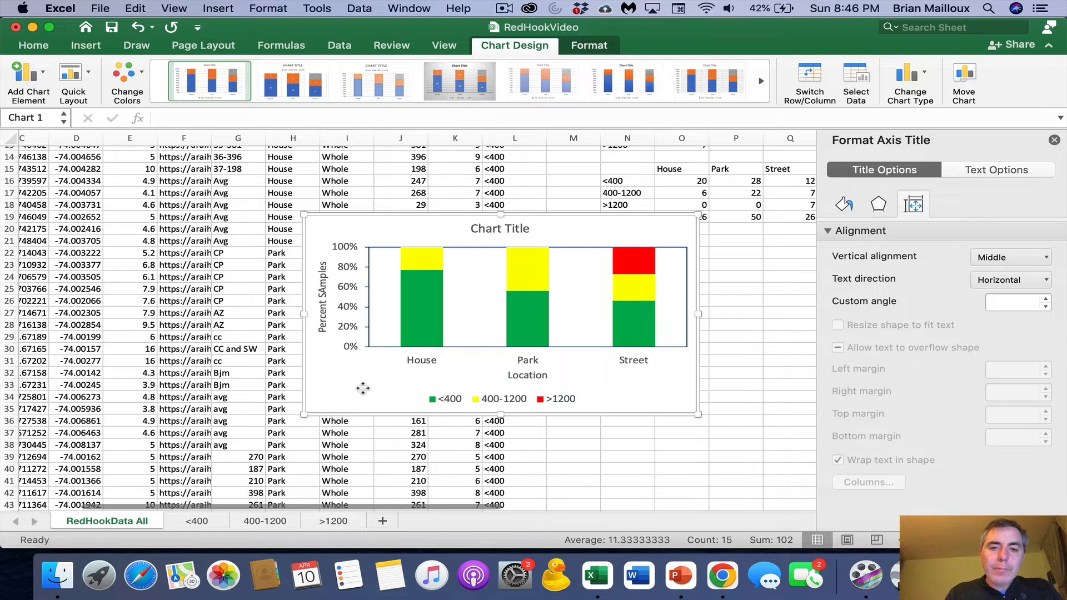
- Add data labels to the green <400 series
click(421, 303)
right_click(421, 302)
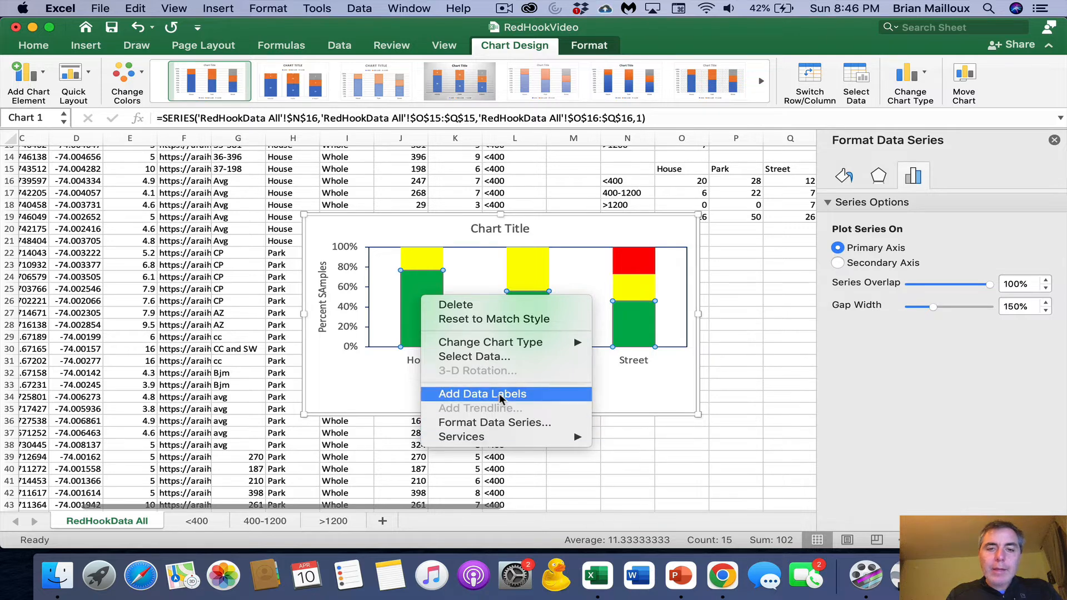
key(Escape)
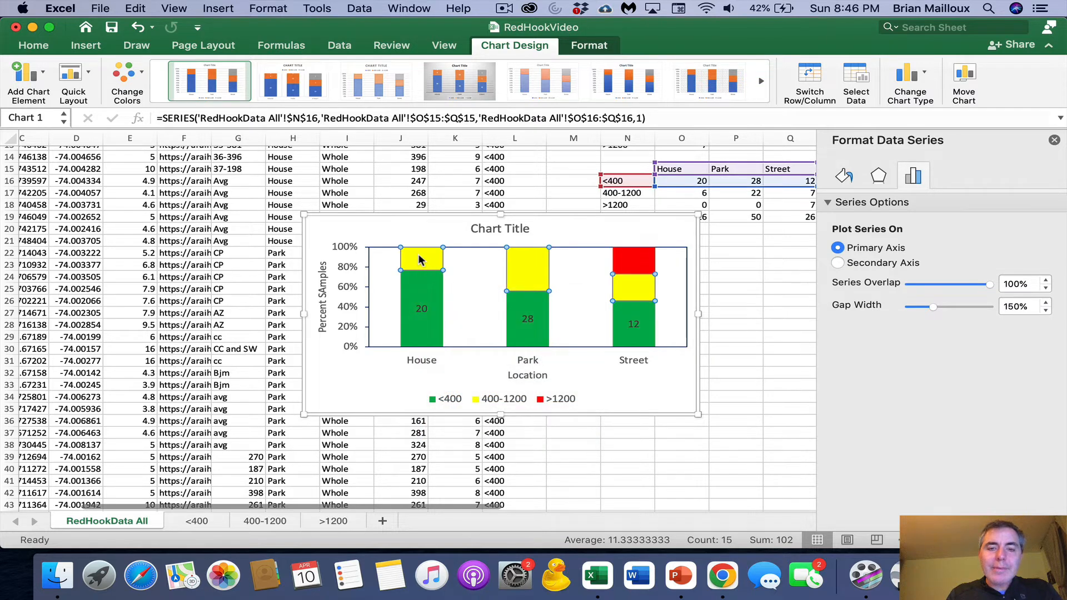
- Add data labels to the whole yellow 400-1200 series in the chart
click(419, 259)
click(419, 255)
right_click(413, 261)
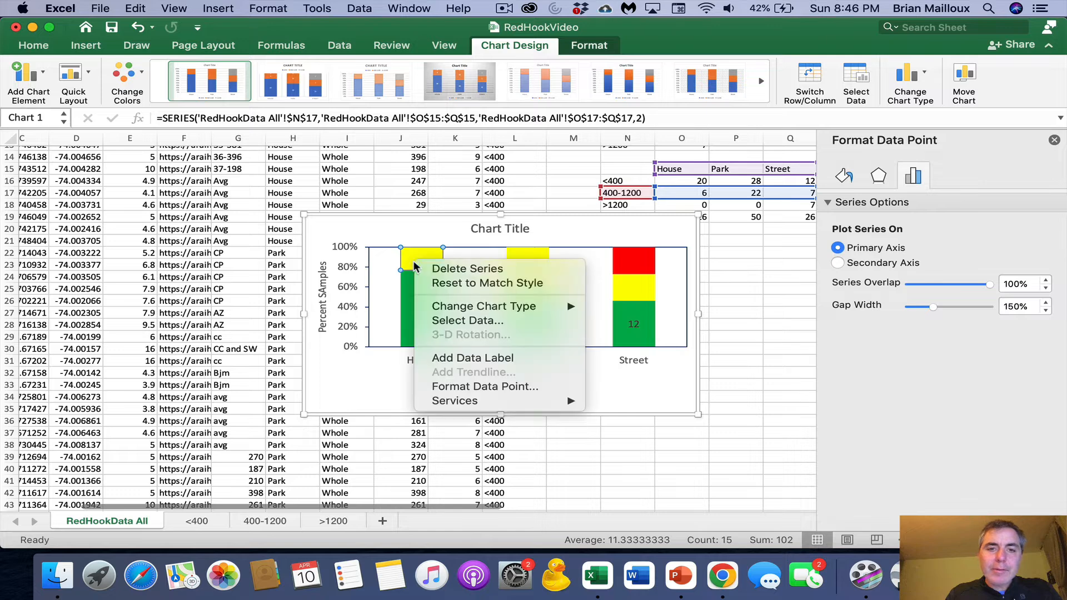
click(470, 357)
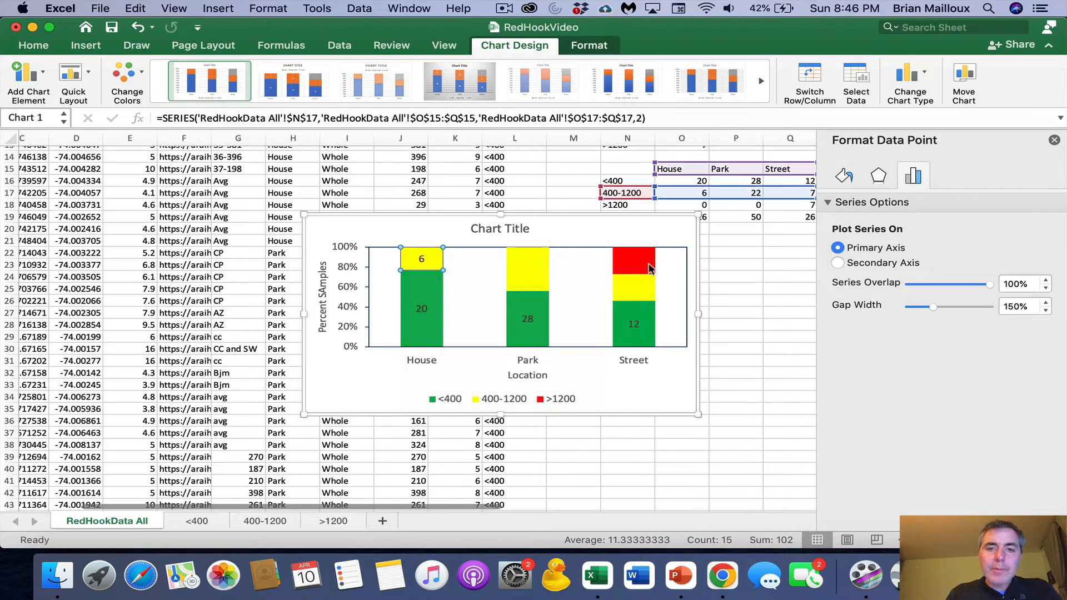
click(508, 256)
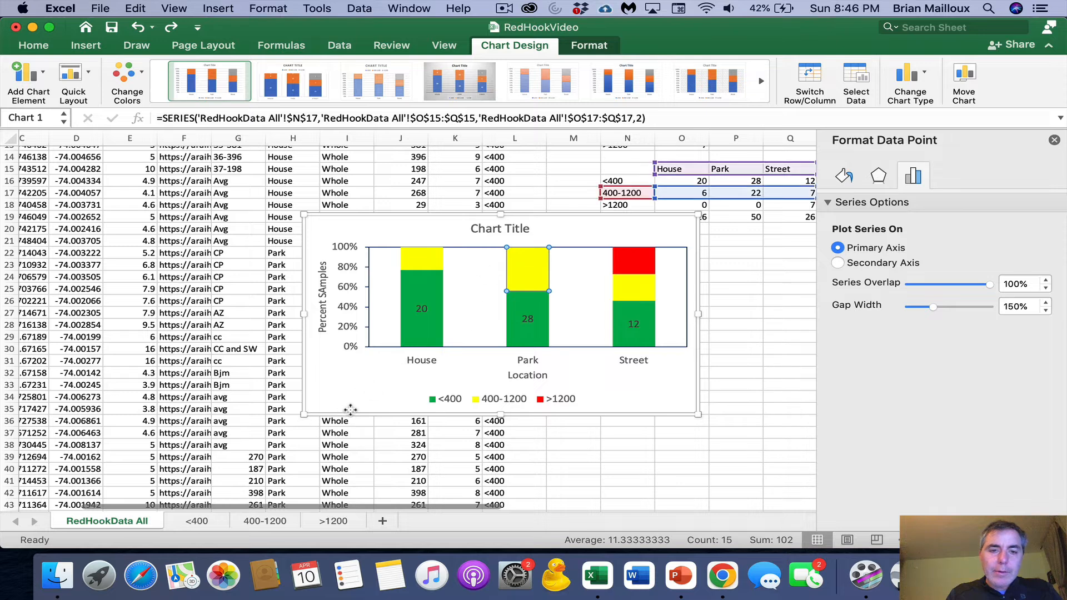
right_click(418, 256)
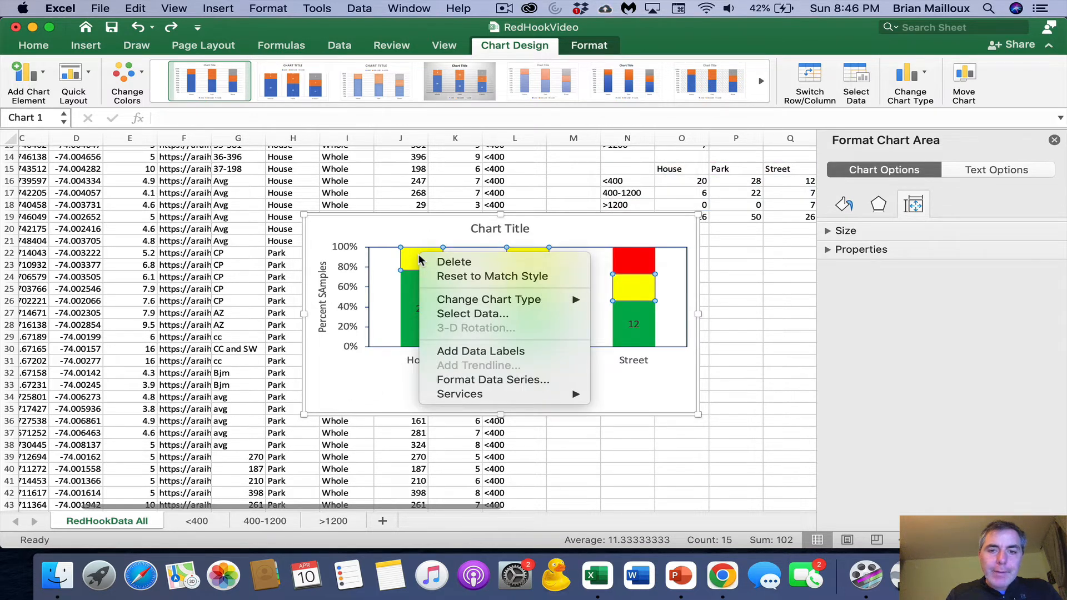
click(505, 351)
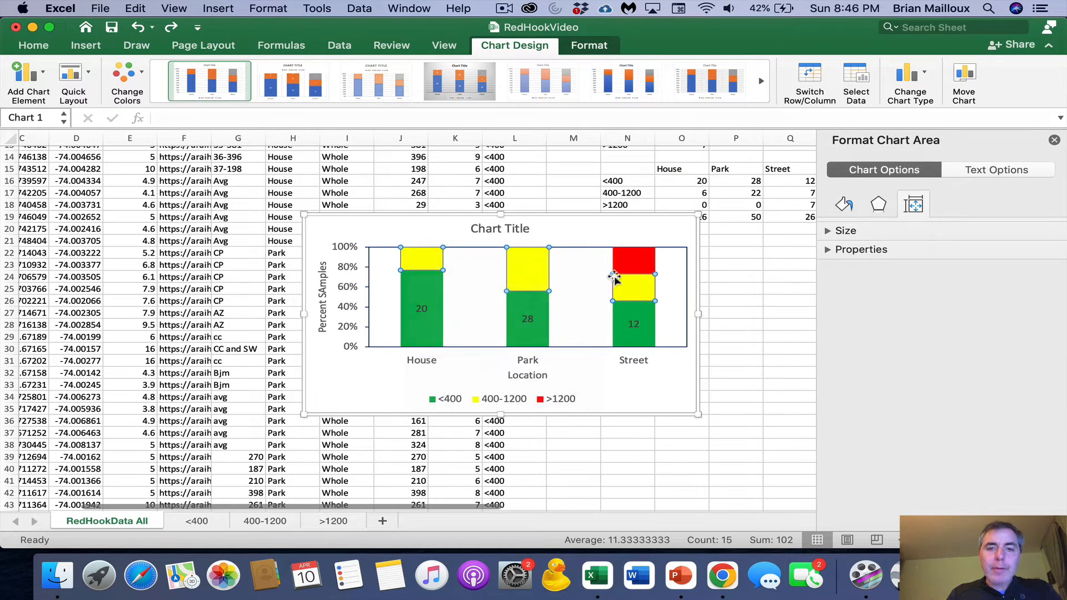
- Add data labels to the red >1200 series in the chart
click(615, 280)
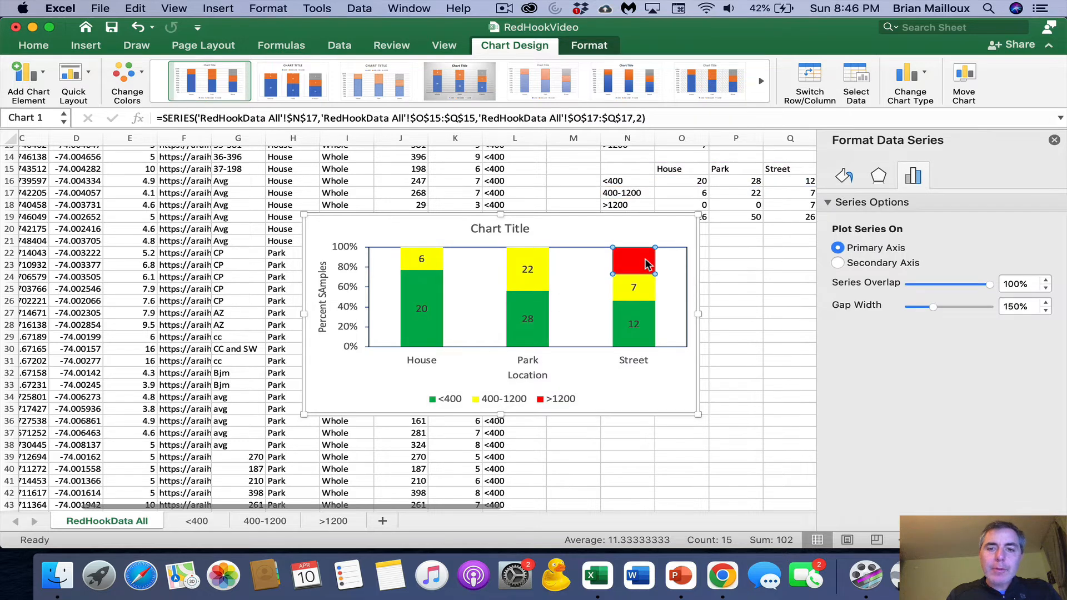
right_click(646, 263)
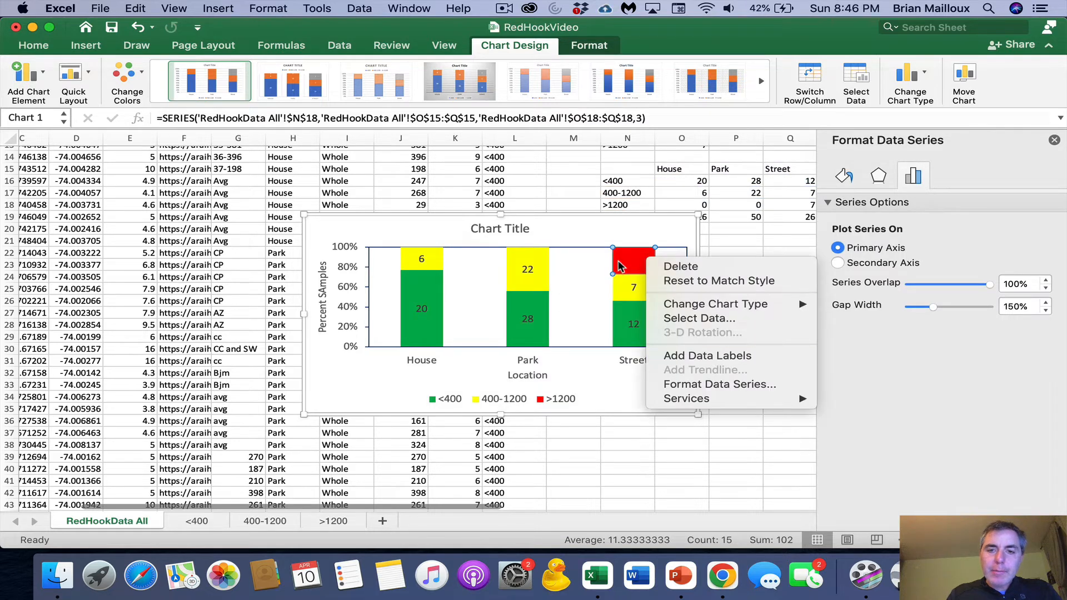
click(622, 260)
right_click(623, 259)
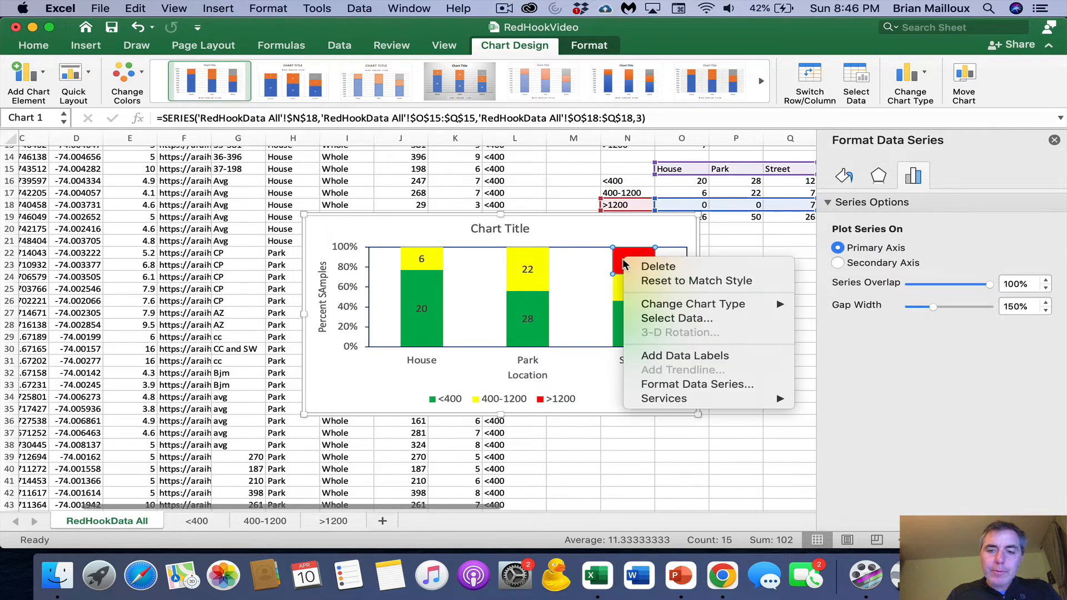
click(691, 355)
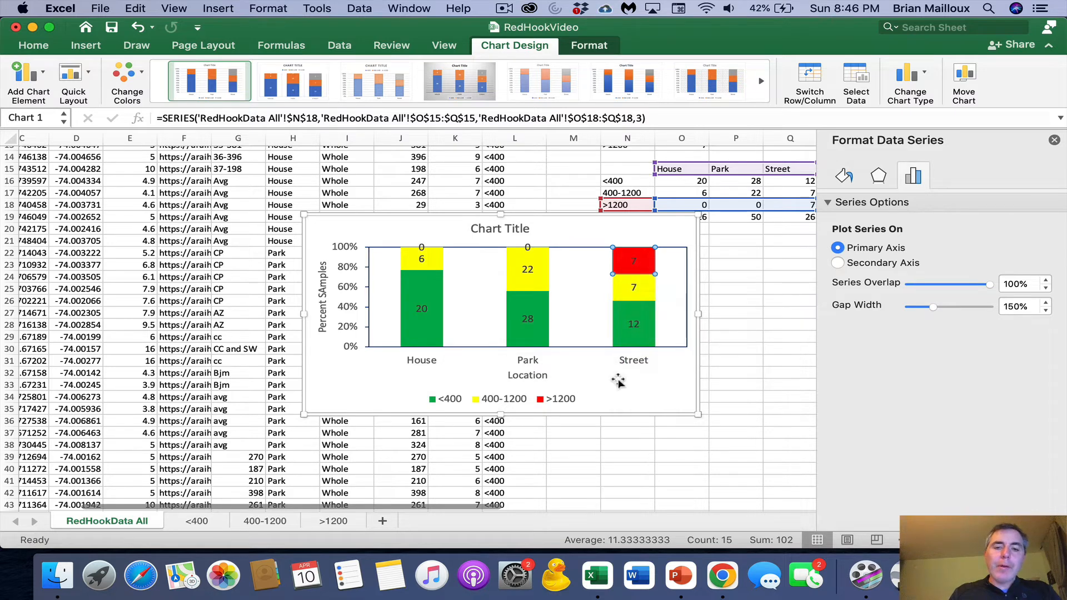
- Narrow the chart's plot area from its right edge to free space beside the Street column
click(581, 379)
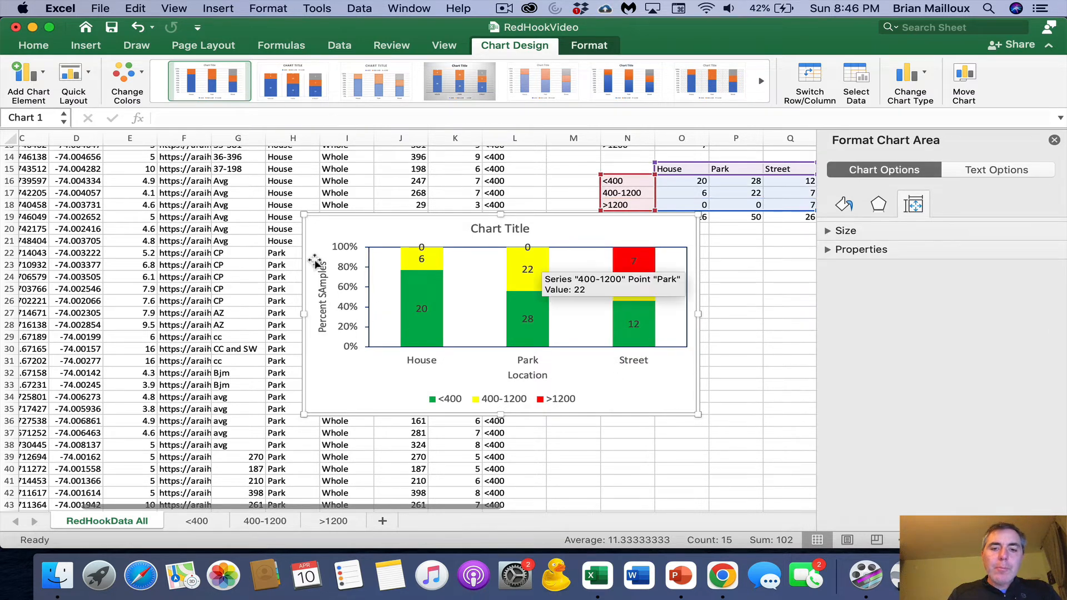
click(538, 398)
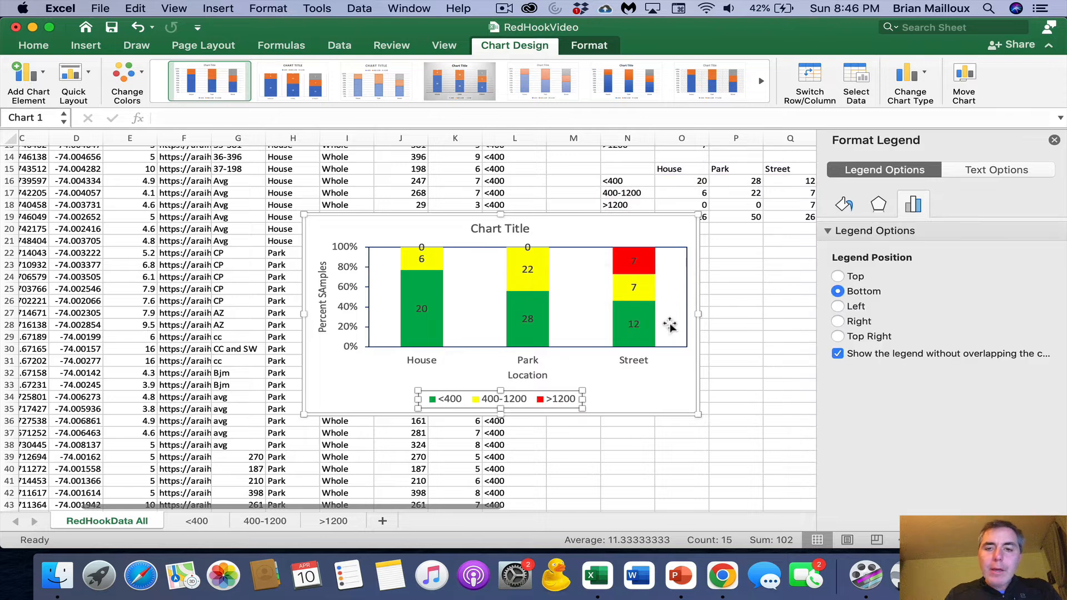
drag(660, 291, 599, 301)
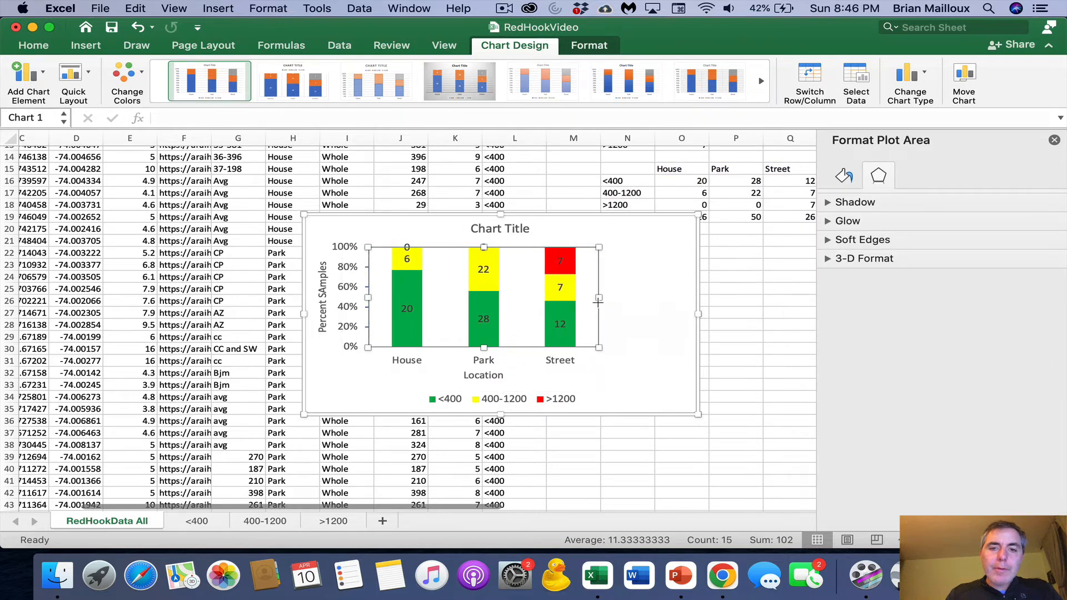
- Reshape the legend into a compact vertical list and place it in the free space beside the plot area
click(535, 400)
drag(417, 389, 511, 311)
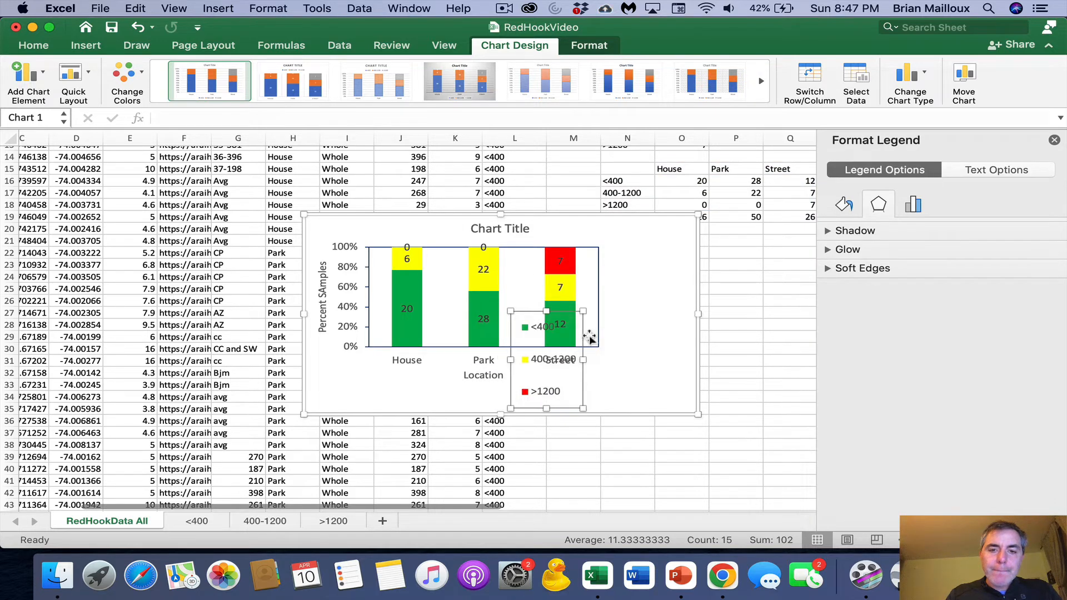
drag(584, 335, 678, 284)
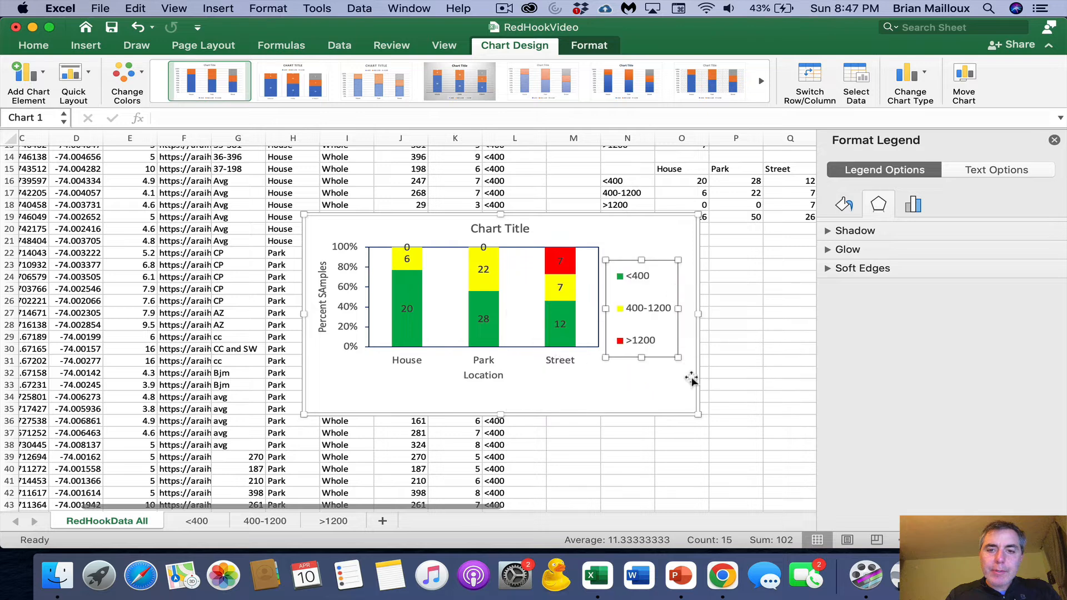
drag(678, 356, 666, 322)
drag(661, 320, 665, 332)
- Delete the chart title and set the vertical axis's major unit to 0.2
click(518, 233)
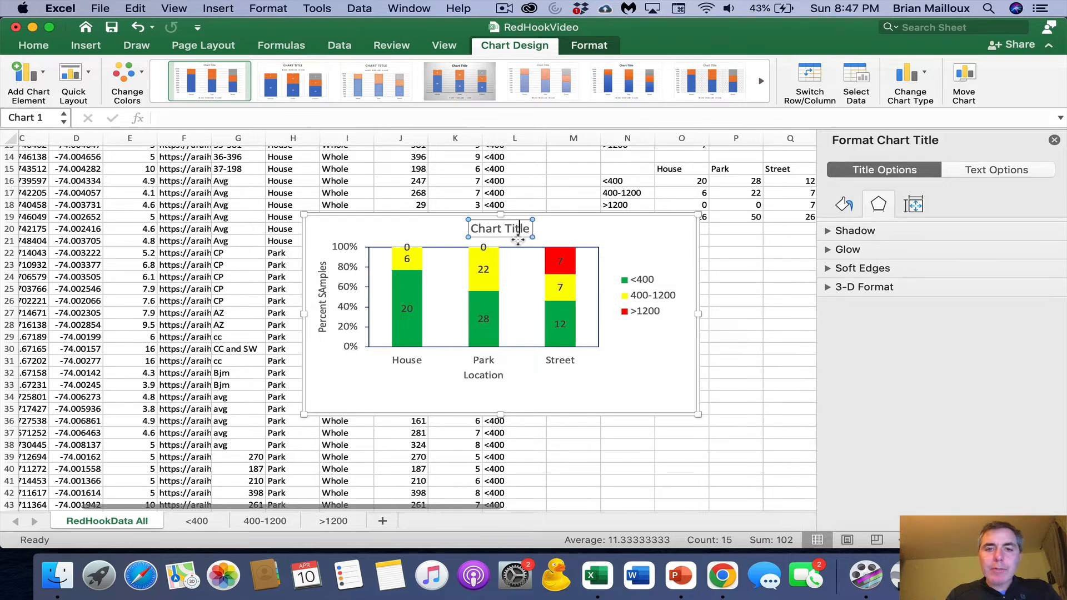
click(519, 243)
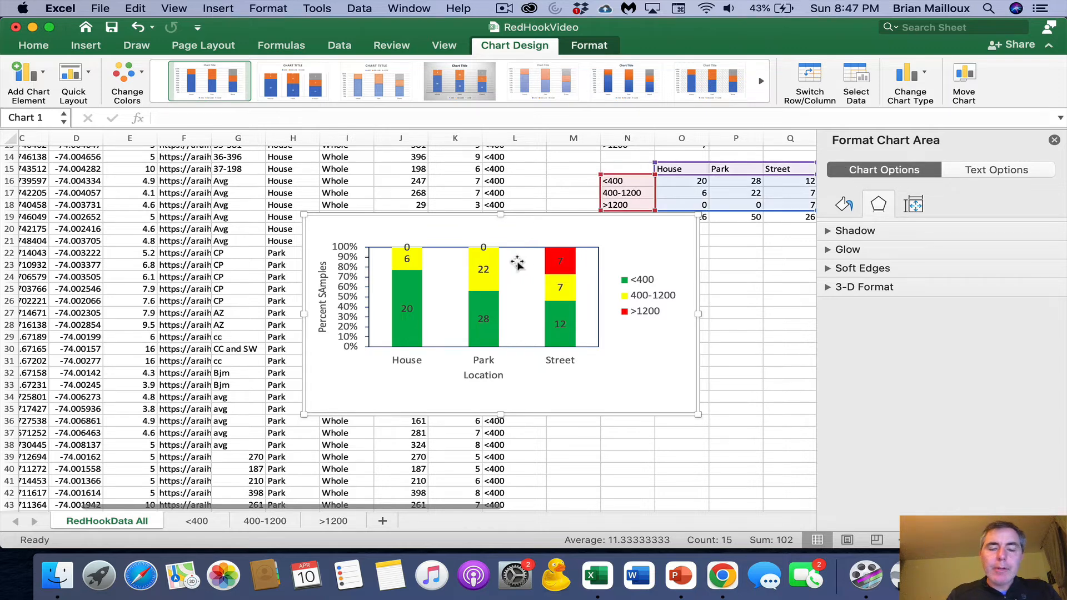
click(344, 250)
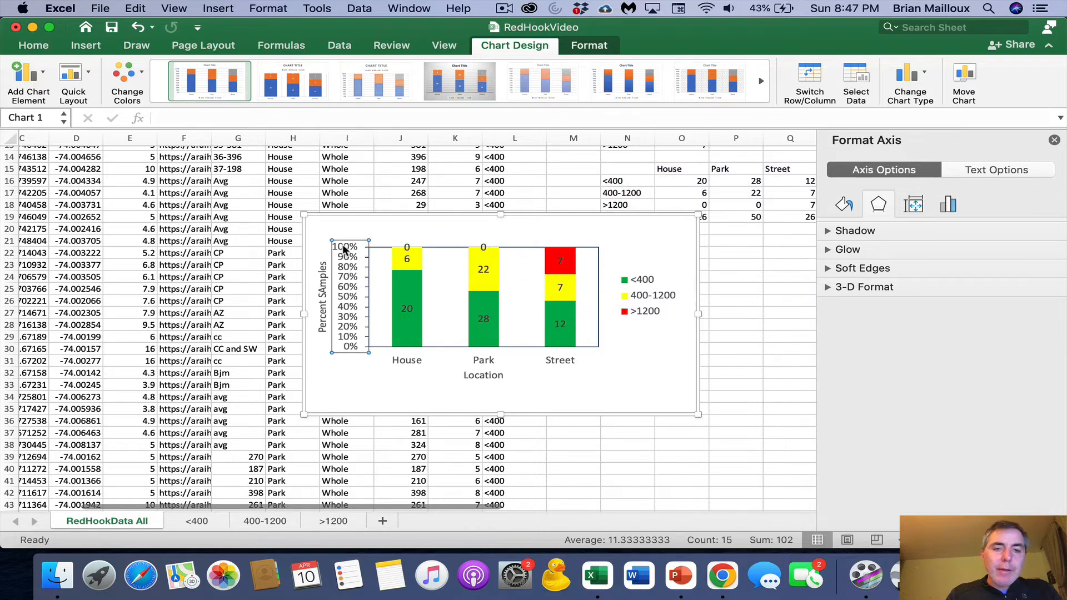
click(948, 206)
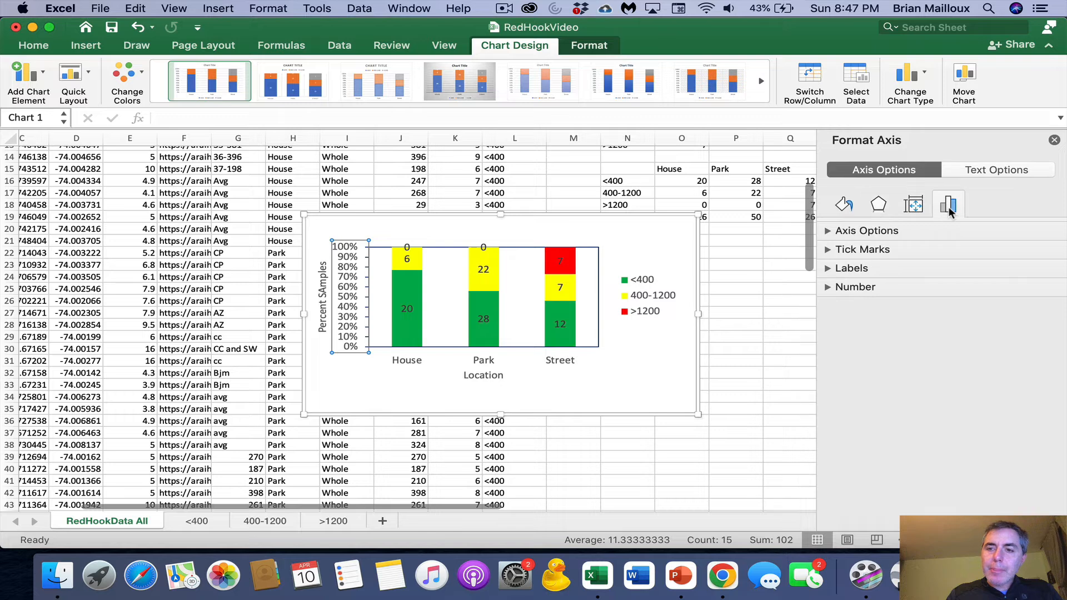
click(837, 232)
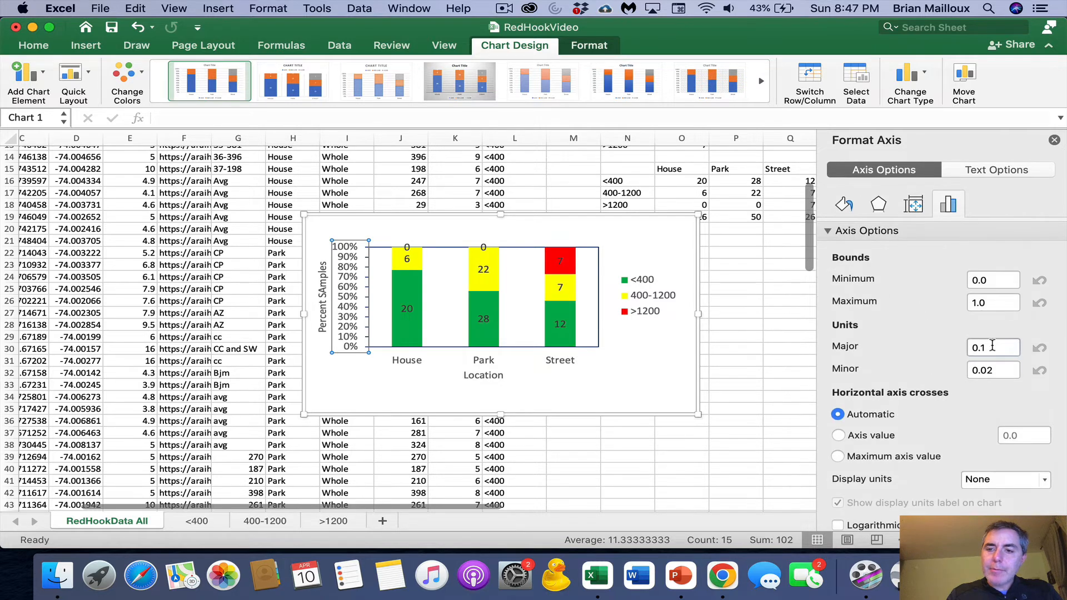
click(1001, 347)
text(2)
key(Return)
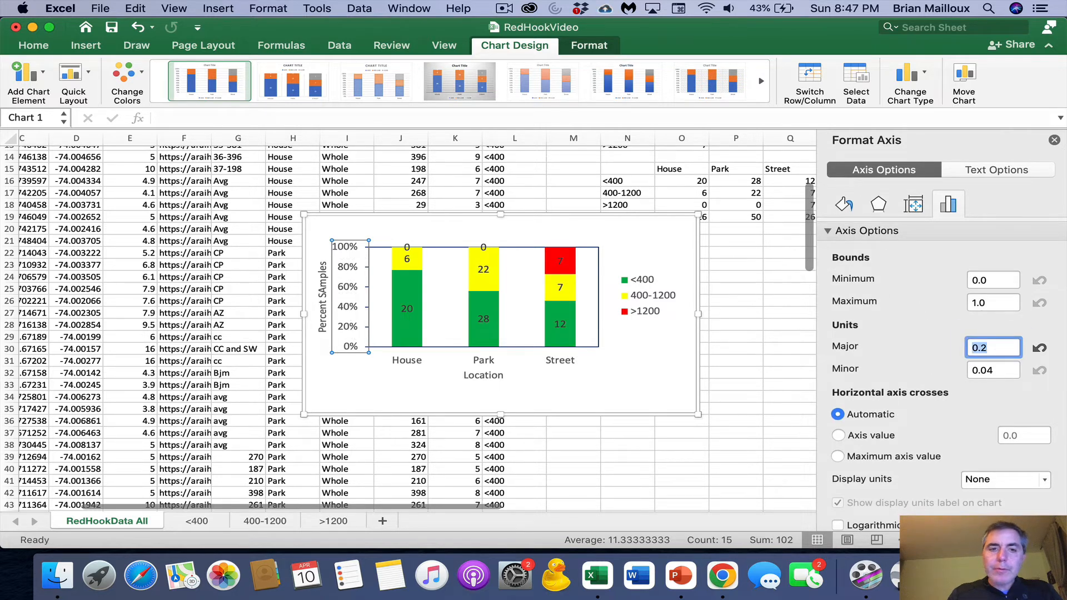
click(639, 269)
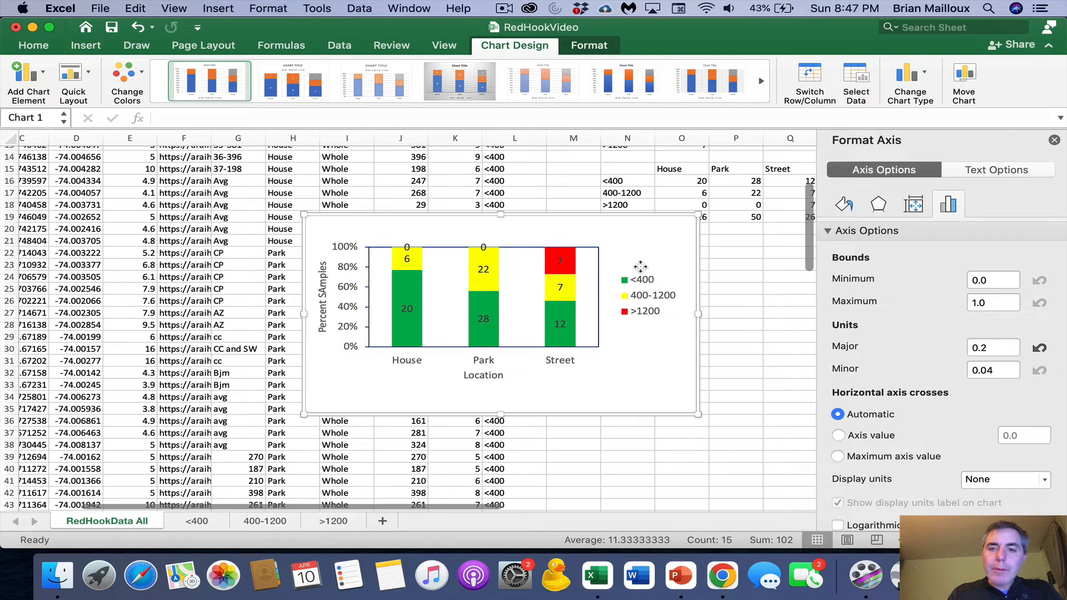
click(33, 45)
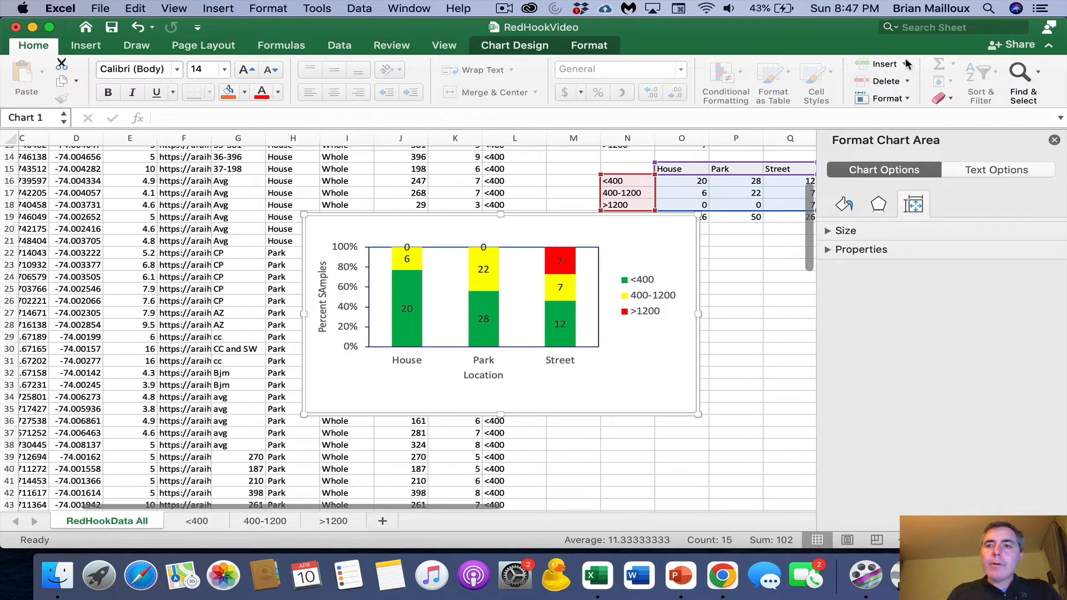
click(87, 48)
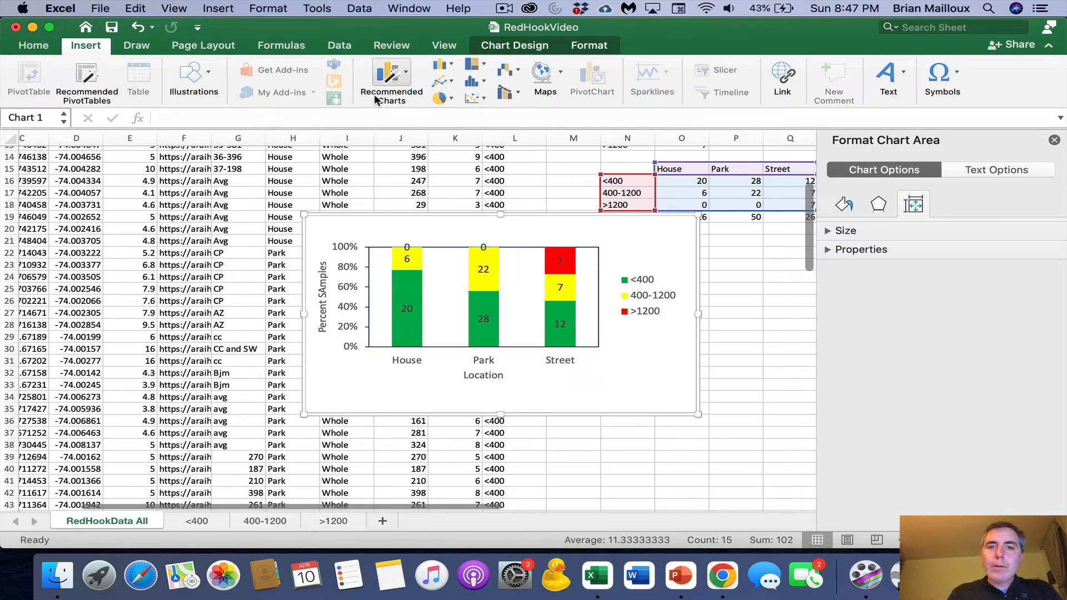
click(138, 48)
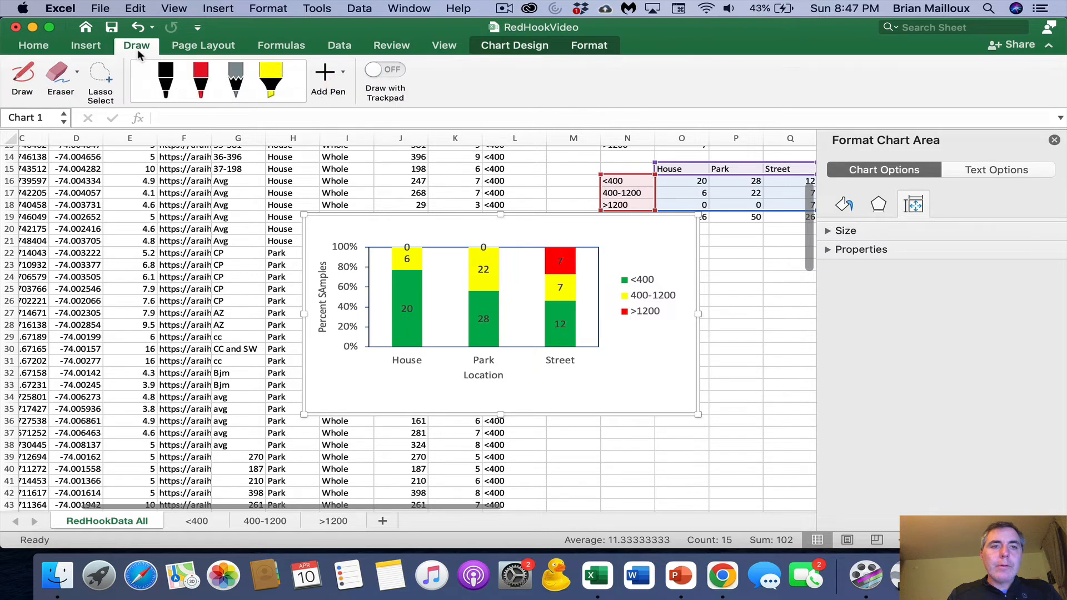
click(99, 50)
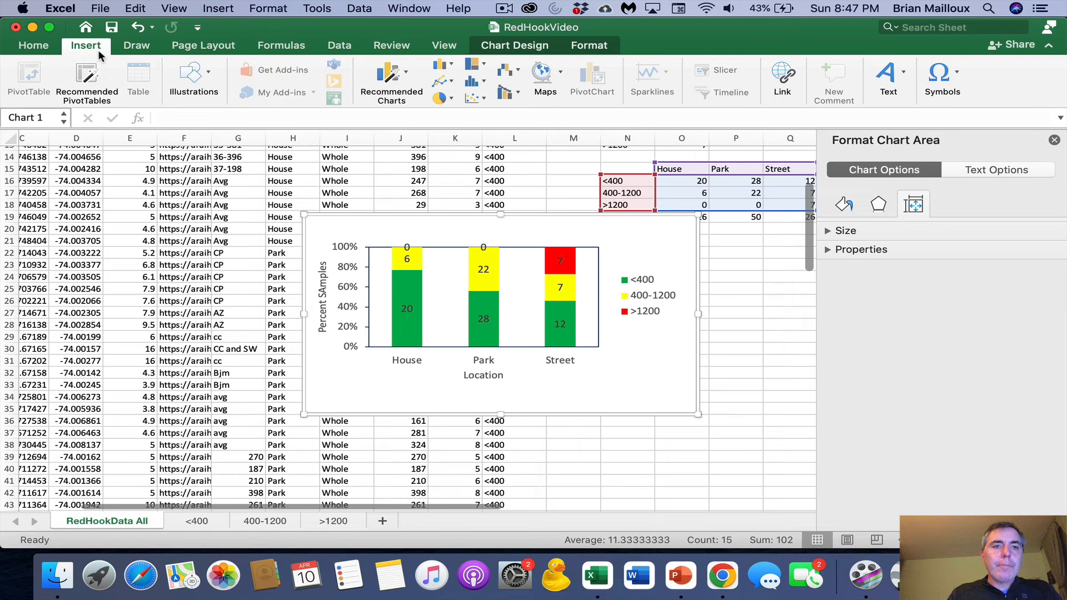
click(210, 75)
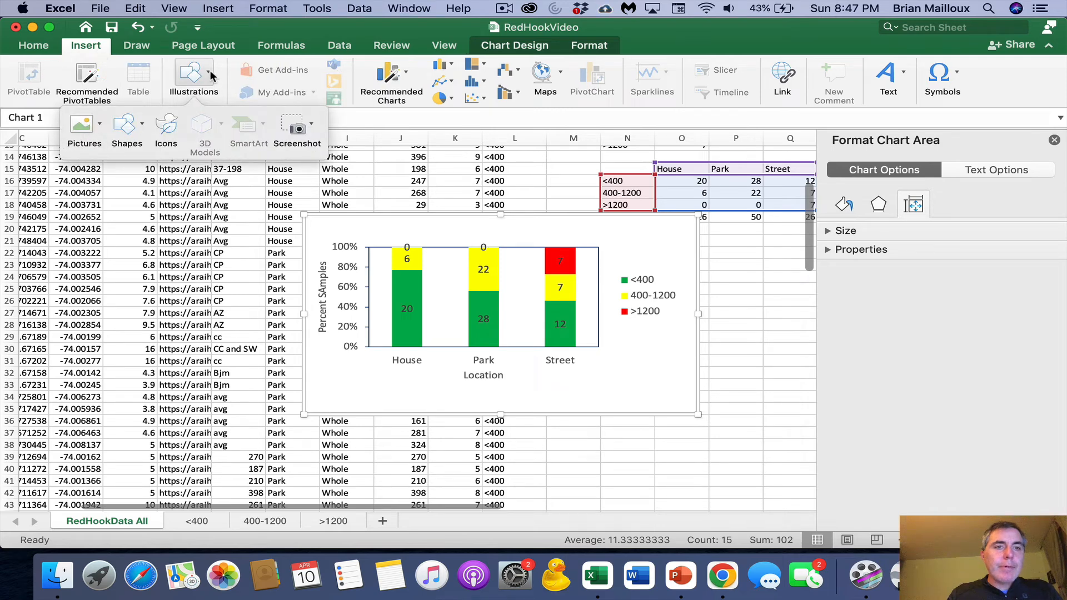
click(34, 46)
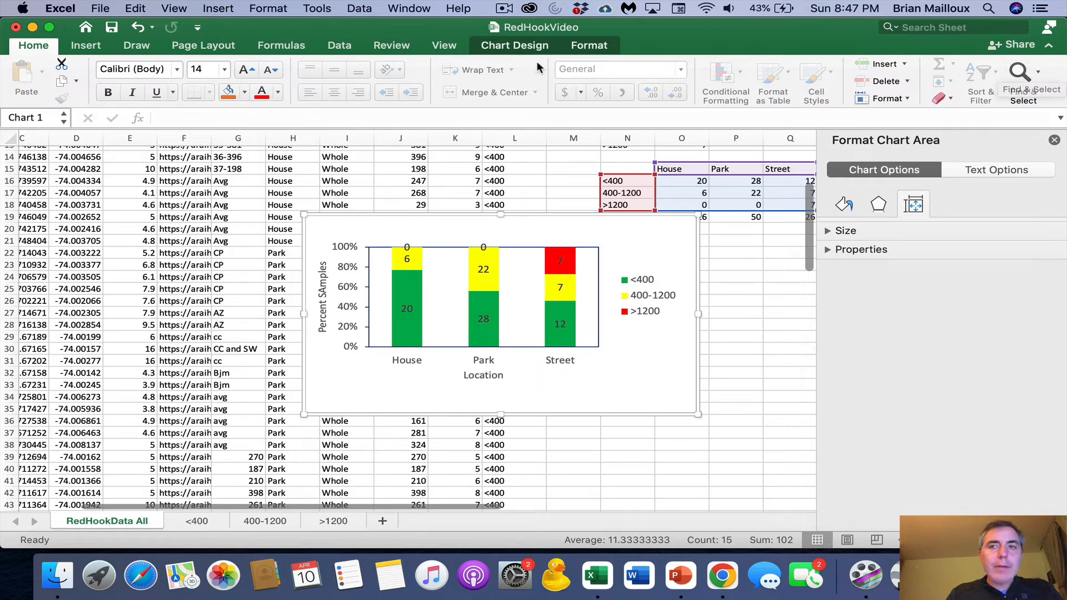
click(92, 47)
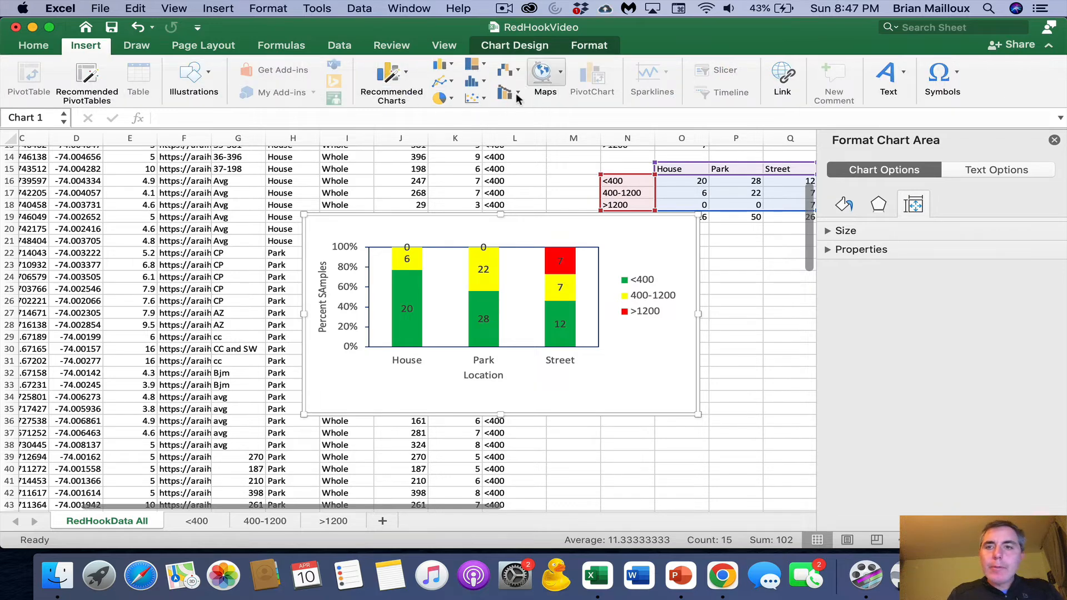
click(566, 198)
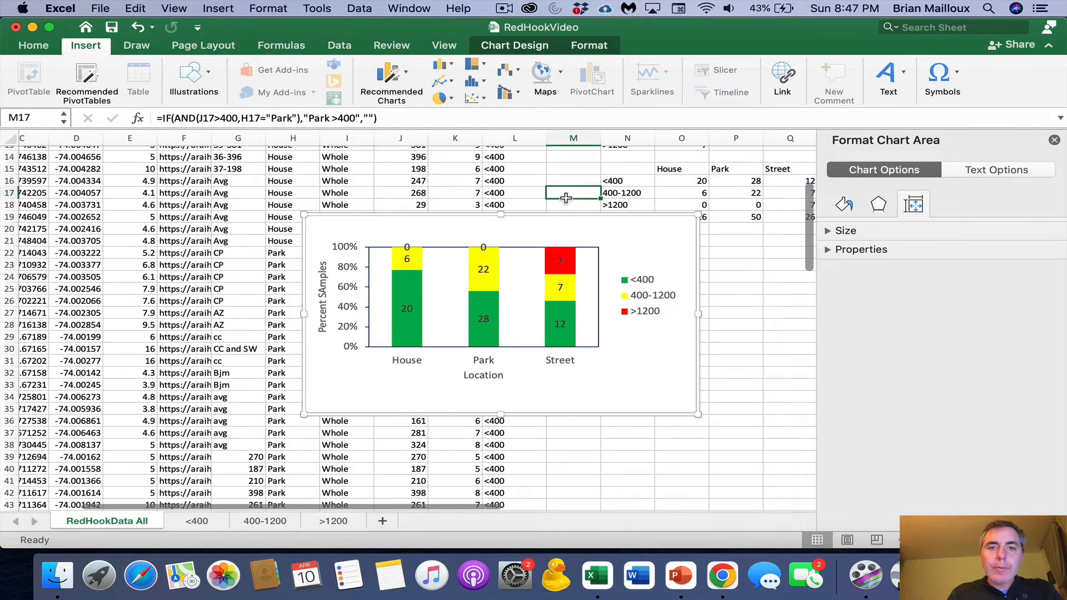
- Insert a text box at the top of the legend inside the chart with the text "Lead (ppm)"
click(649, 251)
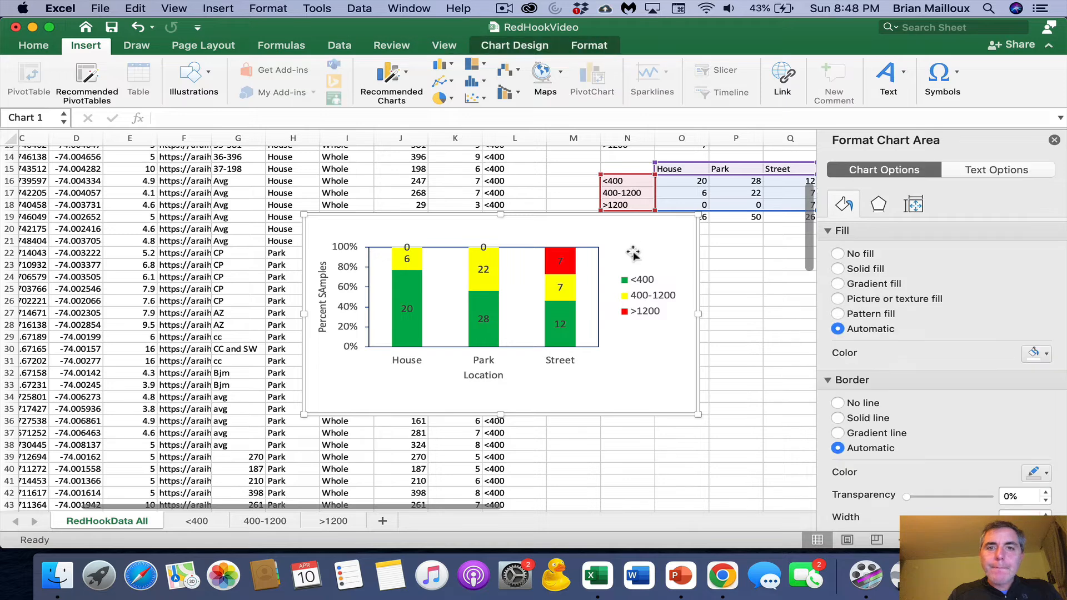
click(502, 45)
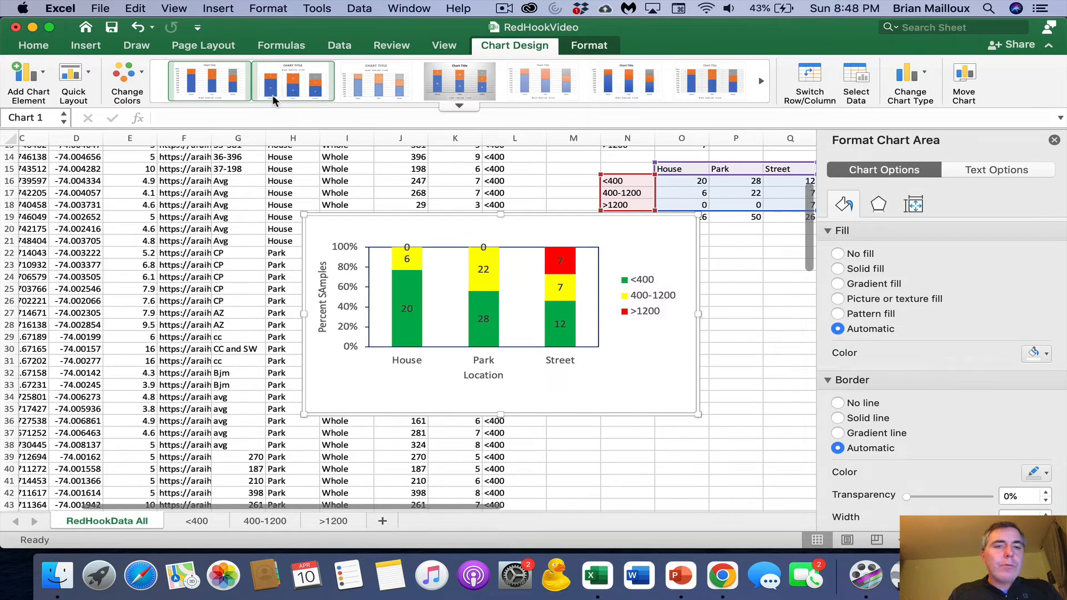
click(587, 47)
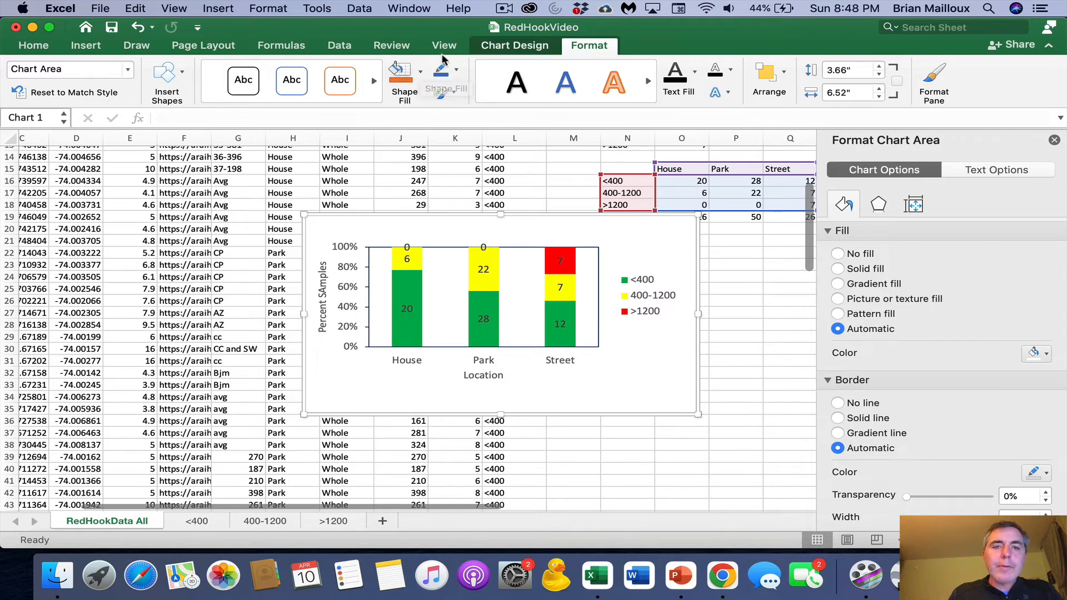
click(182, 71)
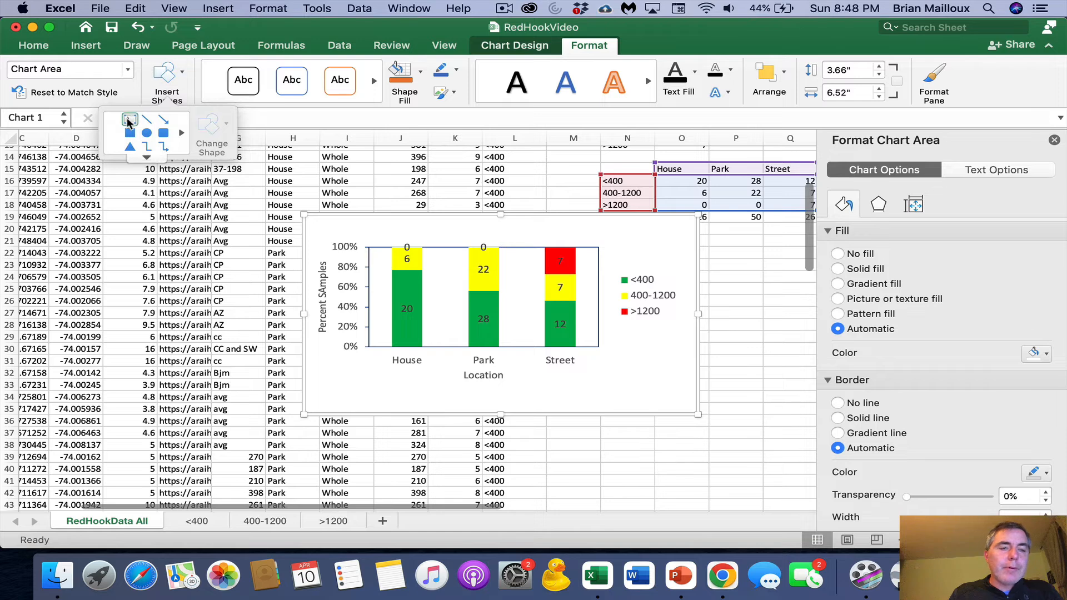
click(621, 262)
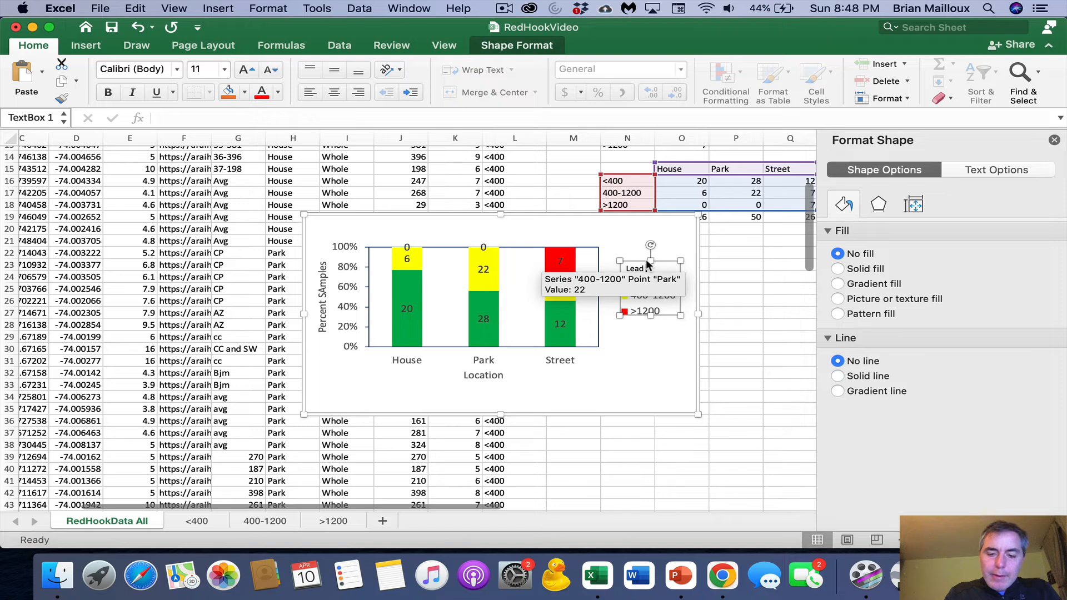
text(Lead (ppm))
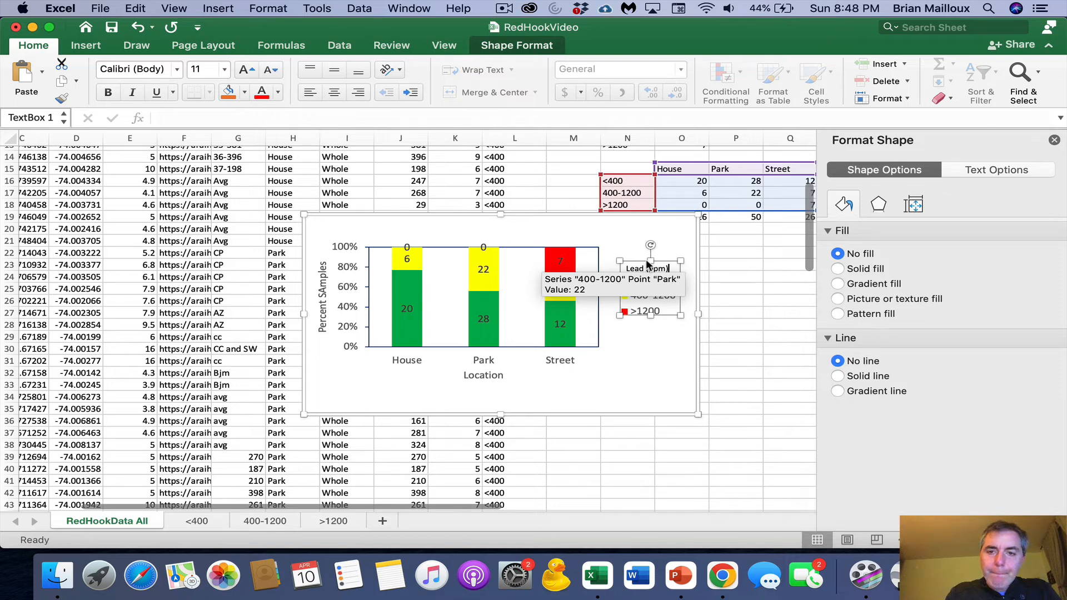
- Enlarge the "Lead (ppm)" text box outward and downward so it frames all the legend entries
click(676, 257)
click(647, 268)
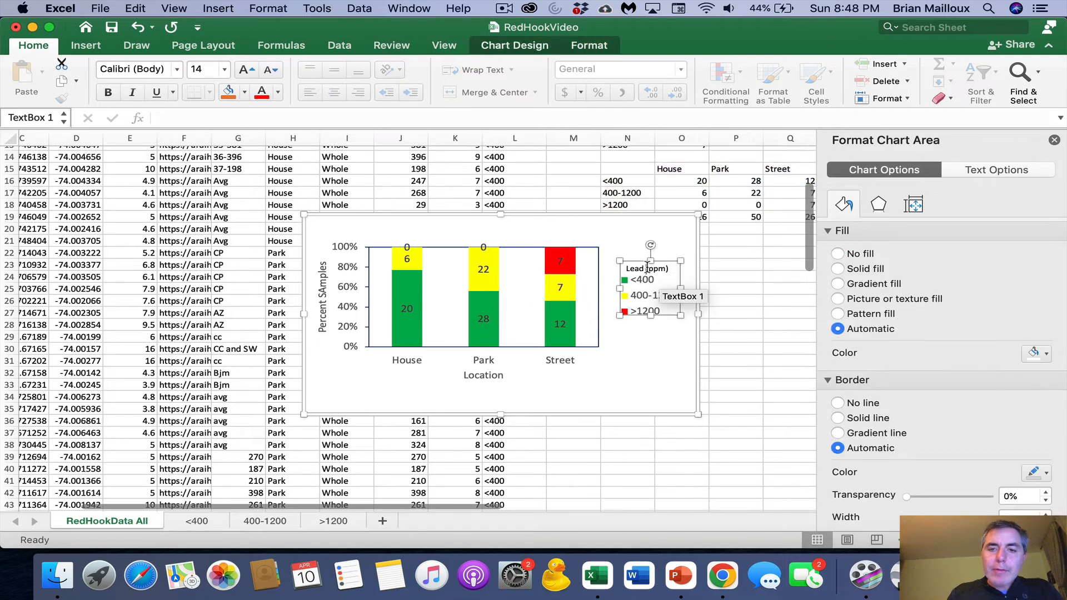
click(635, 261)
drag(620, 261, 610, 261)
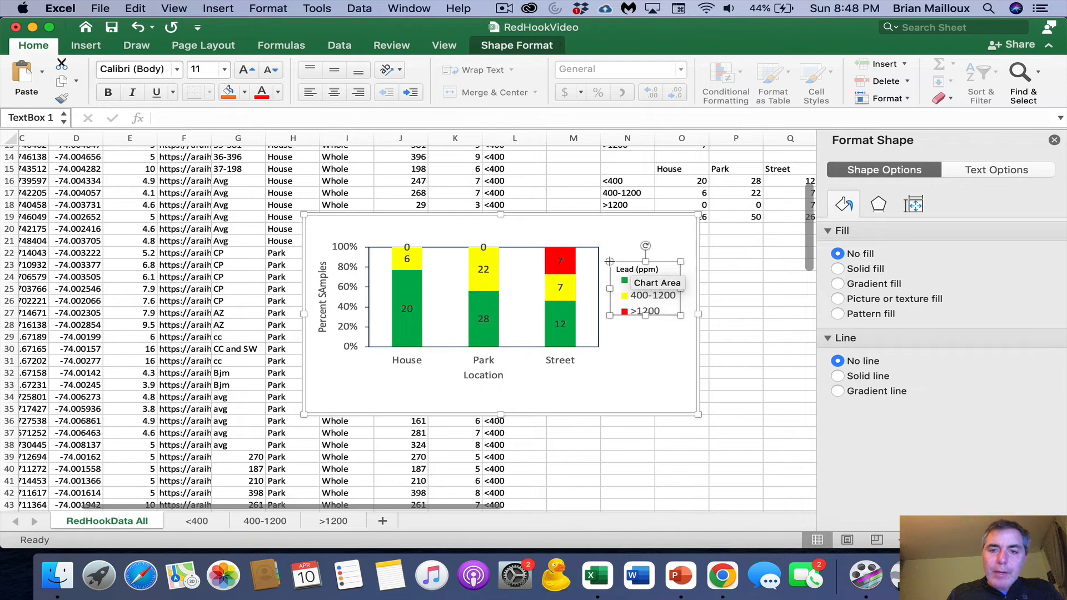
drag(645, 316, 645, 323)
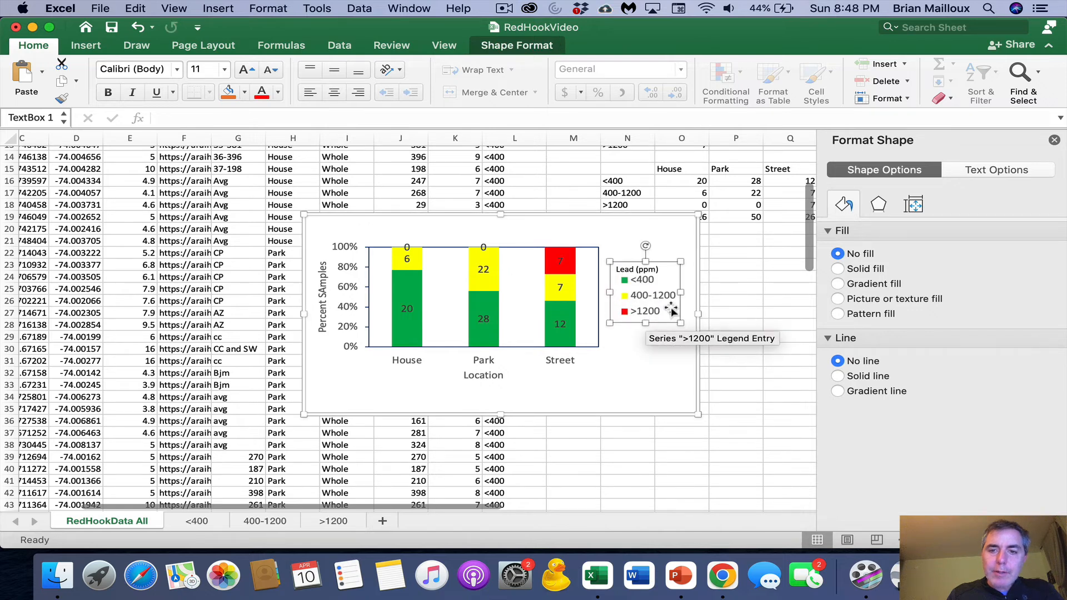
- Set the "Lead (ppm)" text to size 14 and shift its text box up slightly to clear the legend entries
click(200, 69)
text(14)
key(Return)
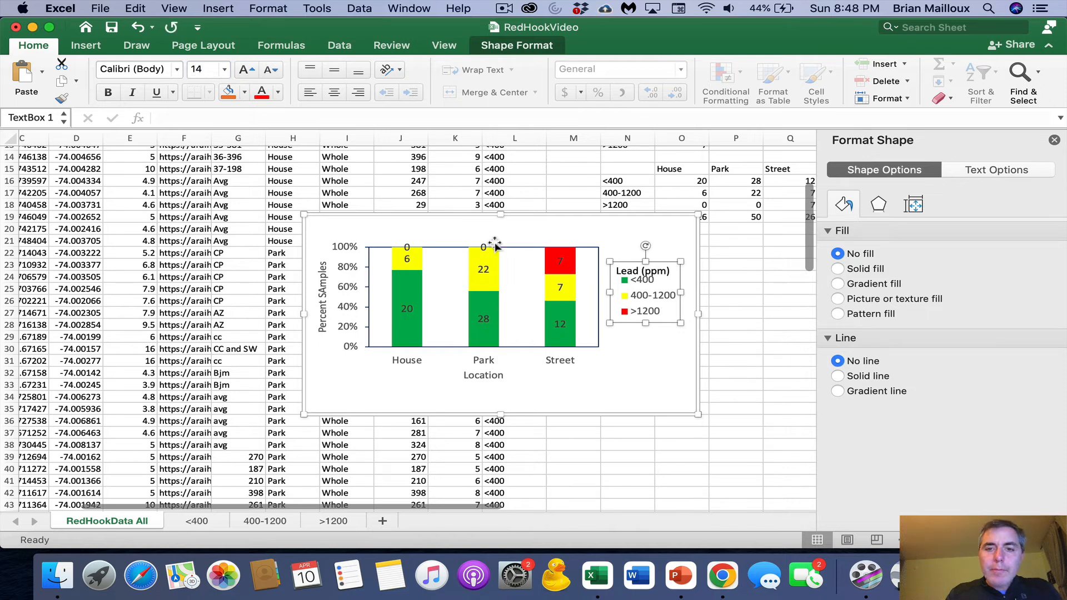
drag(661, 259, 658, 254)
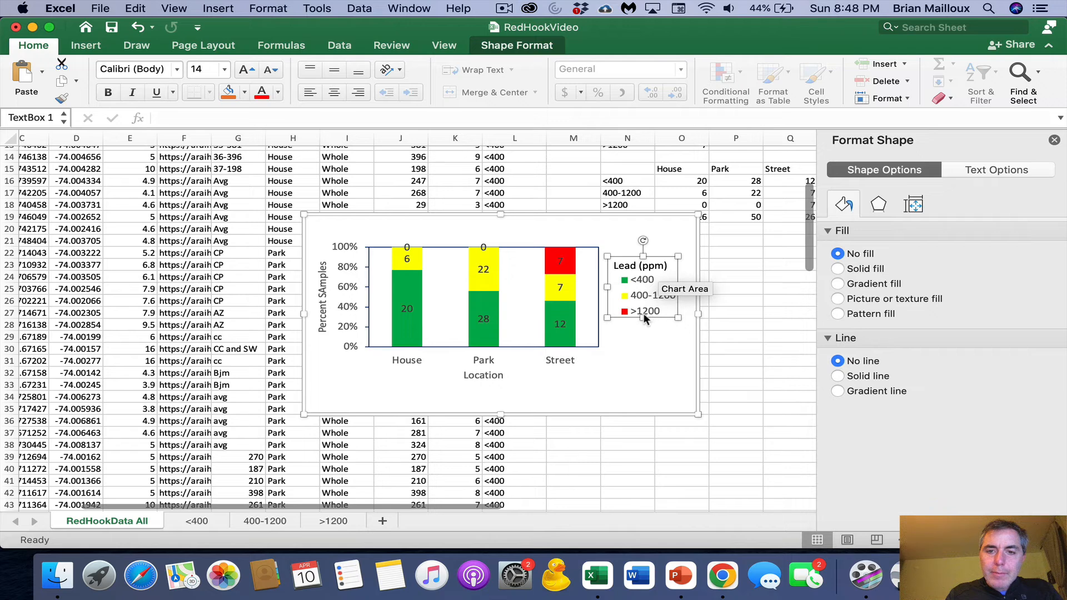
click(668, 367)
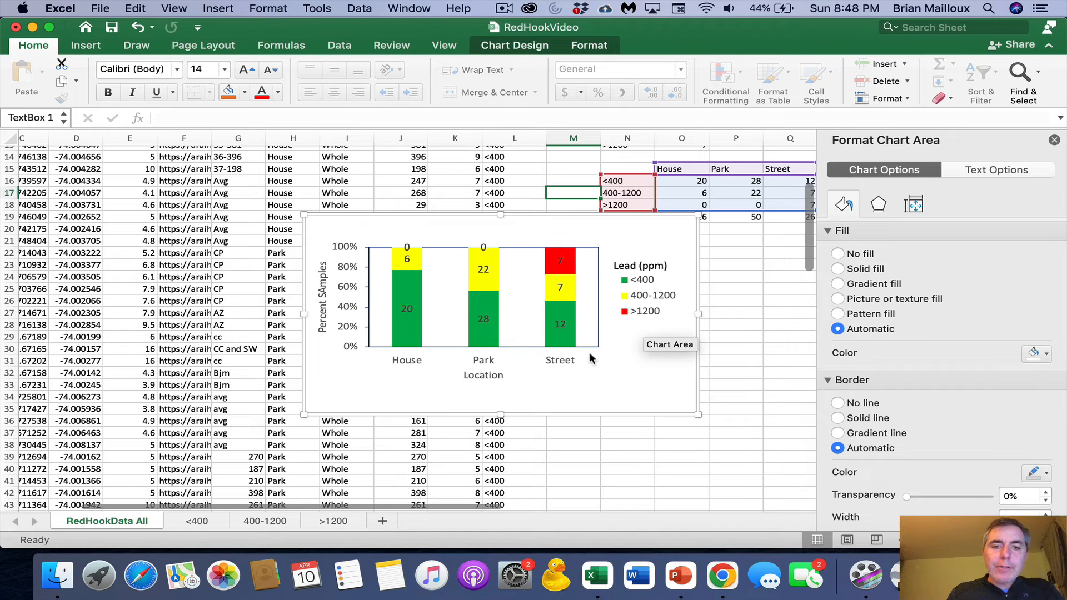
- Shorten the chart from its lower edge and stretch the plot area down and up to fill the free height
drag(501, 414, 496, 395)
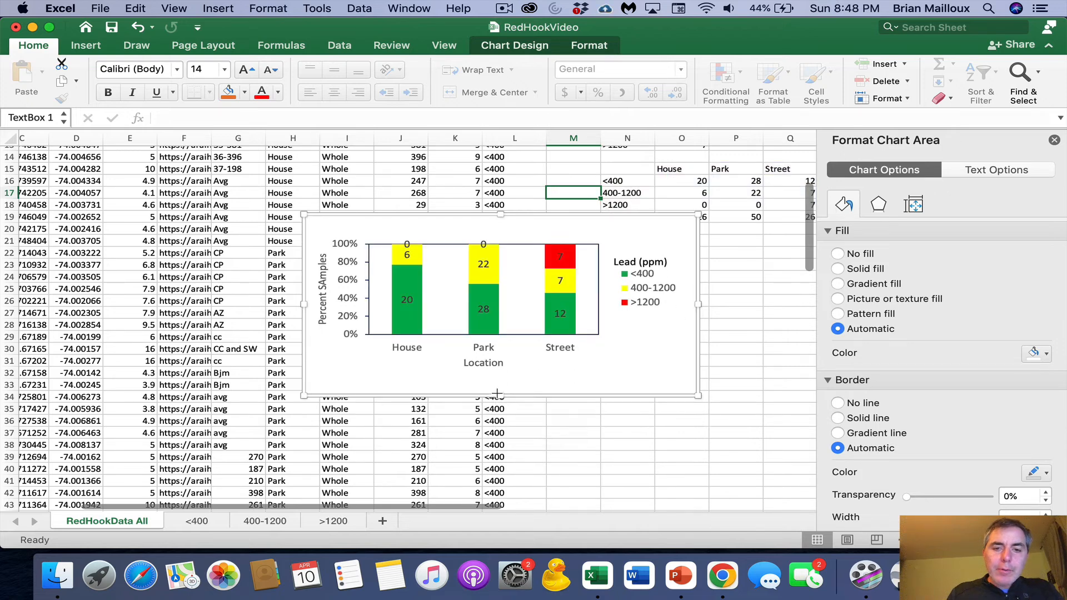
click(500, 328)
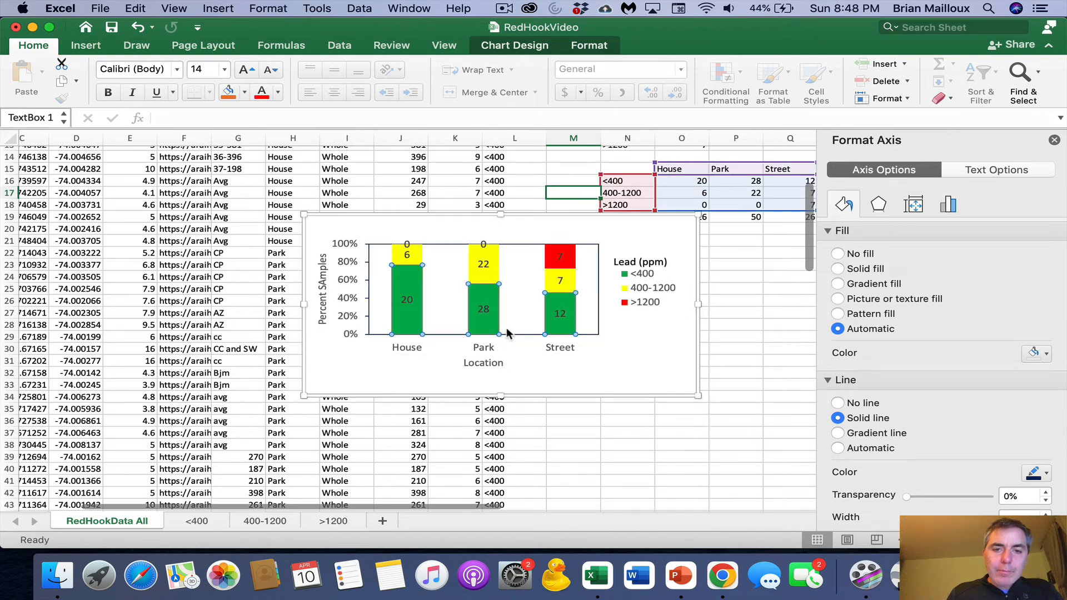
click(484, 334)
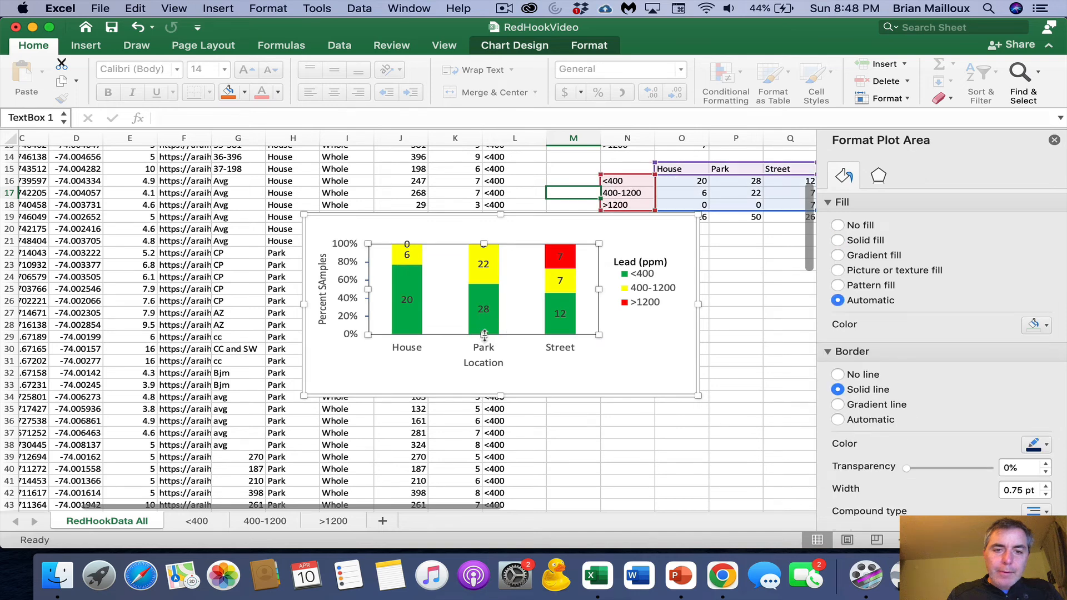
drag(484, 334, 484, 358)
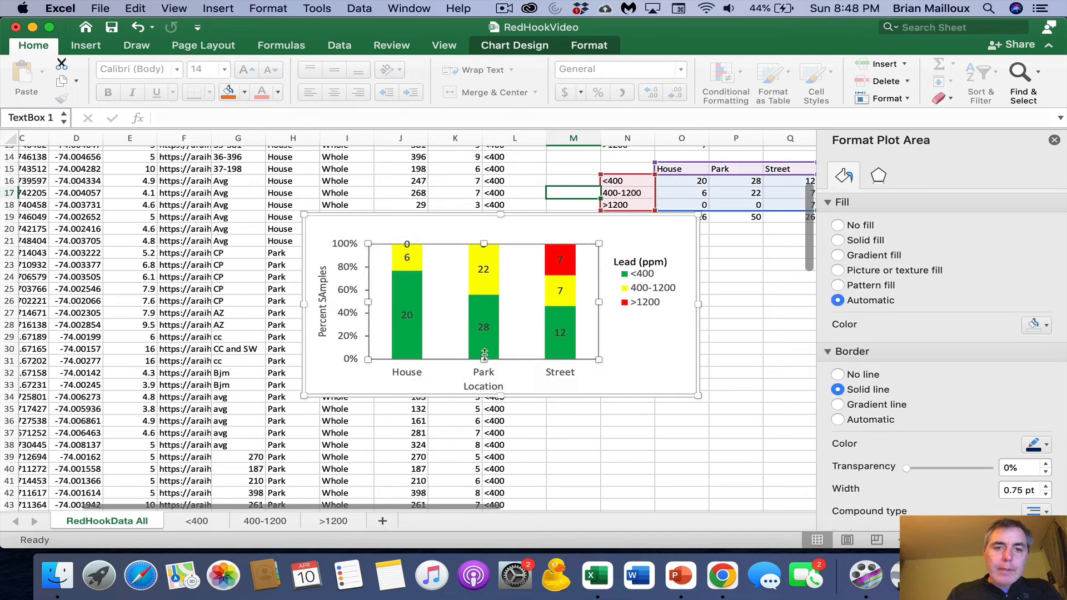
drag(484, 244, 483, 232)
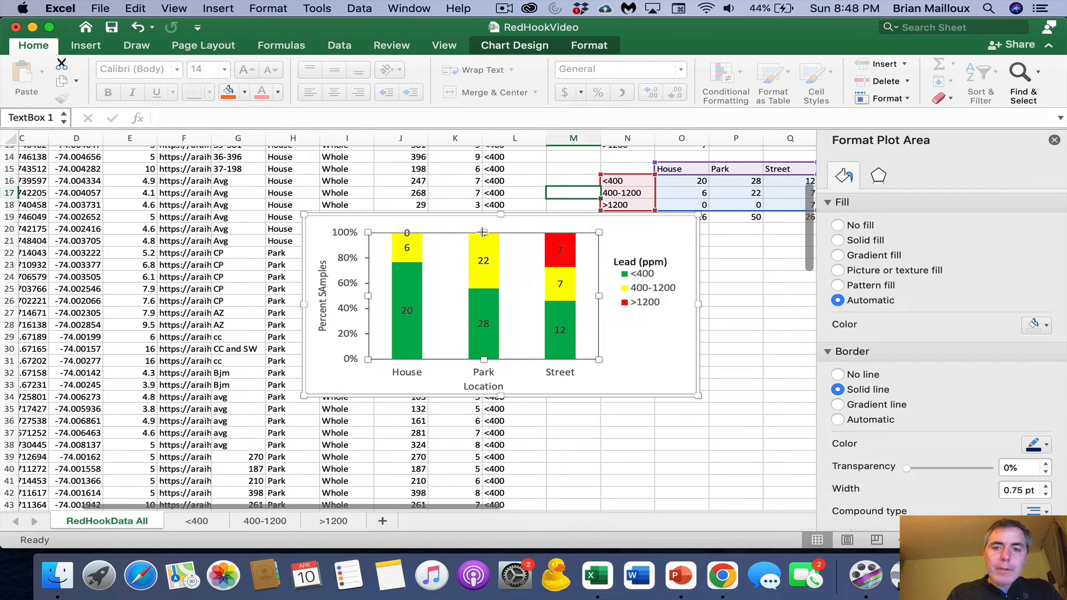
click(654, 358)
- Give the "Lead (ppm)" text box around the legend a solid outline in dark gray
click(645, 284)
click(655, 262)
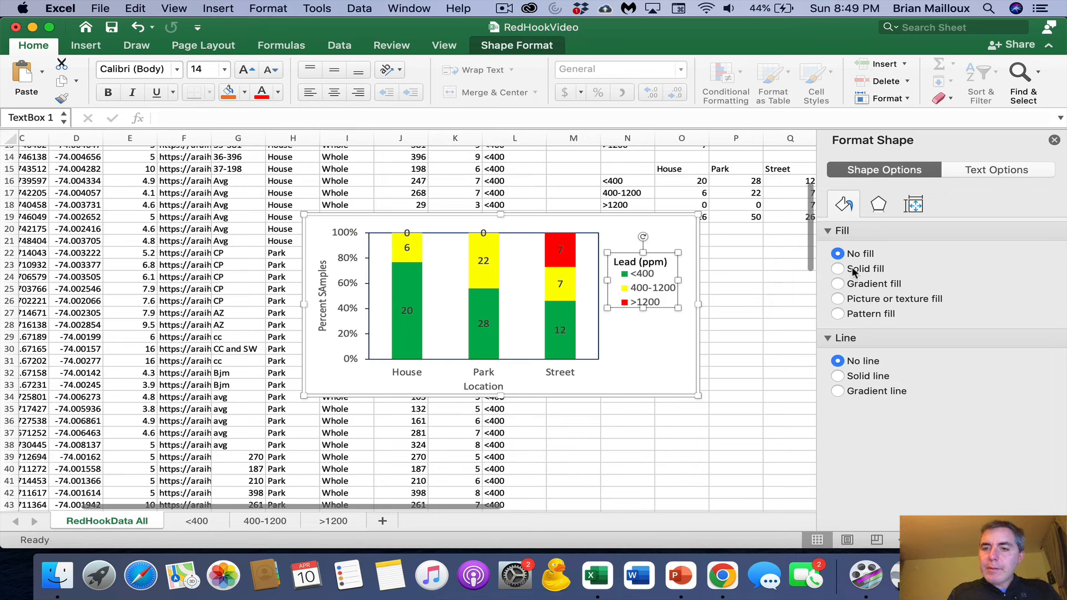
click(853, 377)
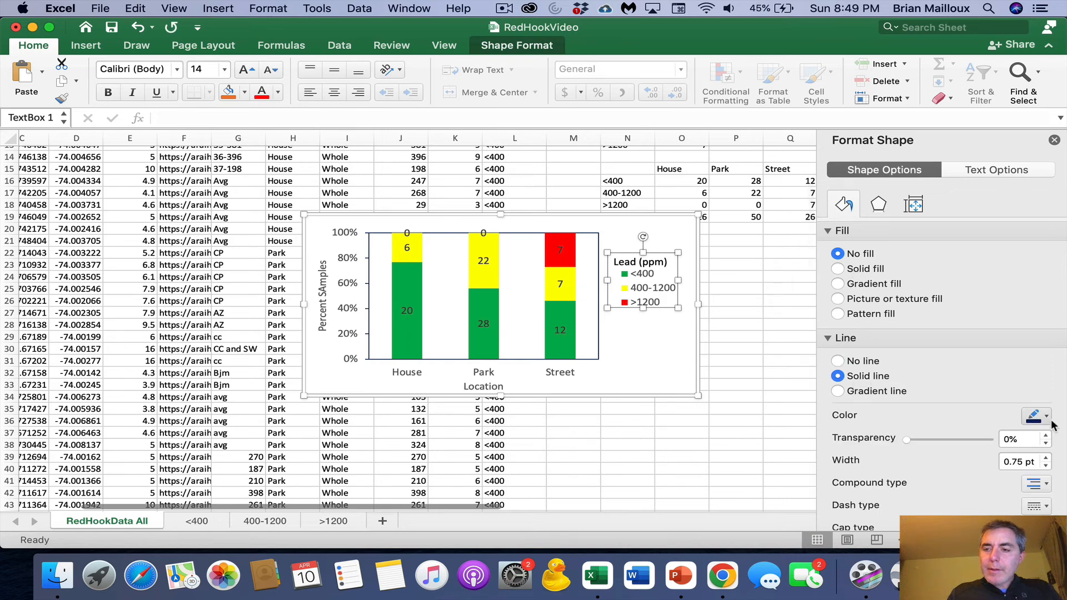
click(1046, 417)
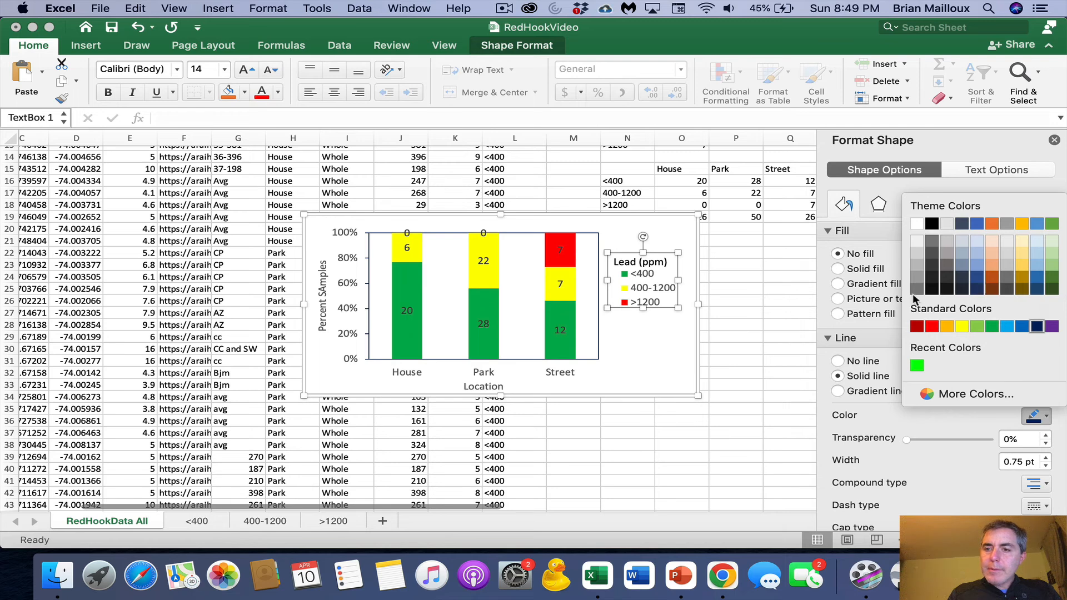
click(917, 288)
click(650, 356)
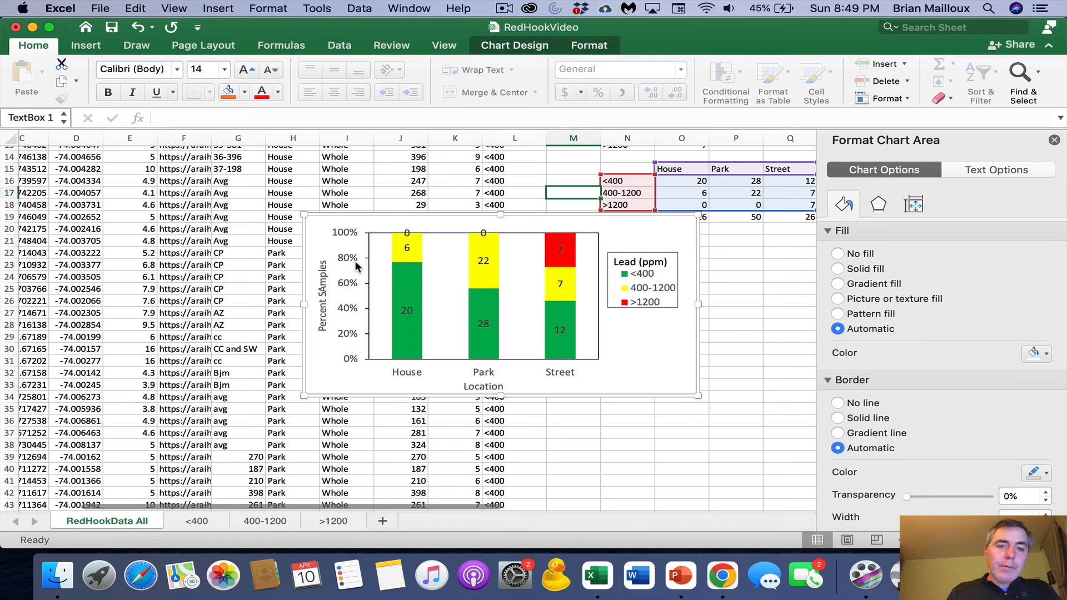
- Correct the capitalization in the vertical axis title so it reads "Percent Samples"
click(323, 280)
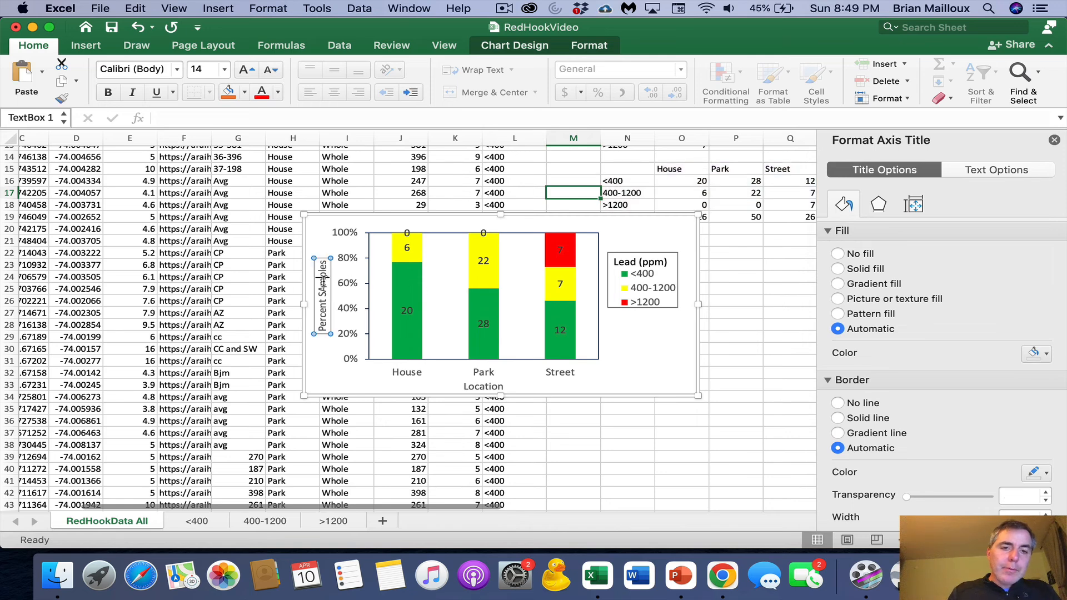
key(BackSpace)
text(a)
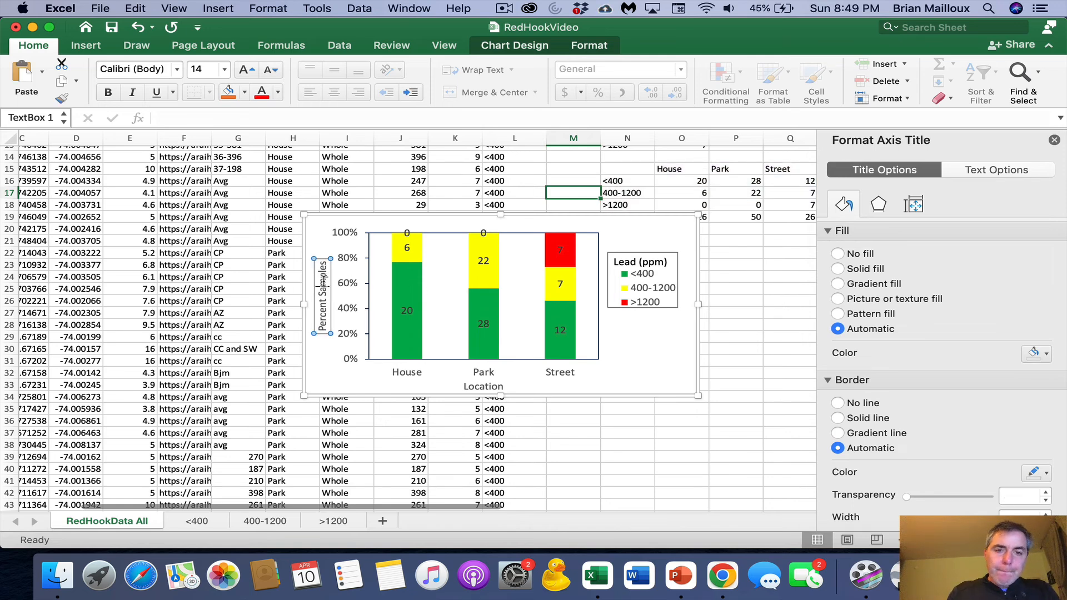
click(634, 343)
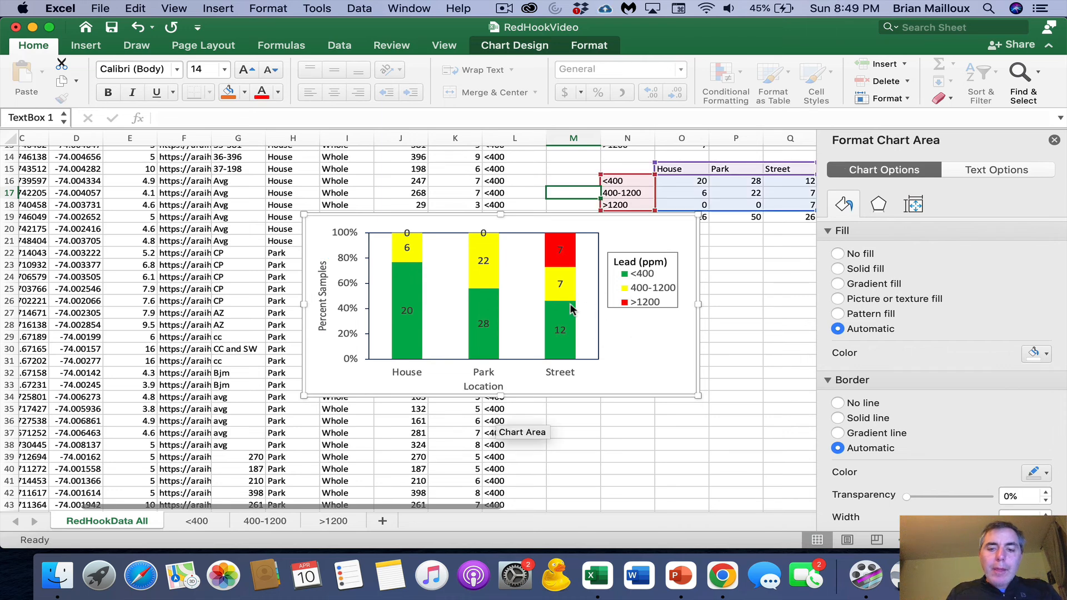
- Switch to Microsoft PowerPoint
click(687, 580)
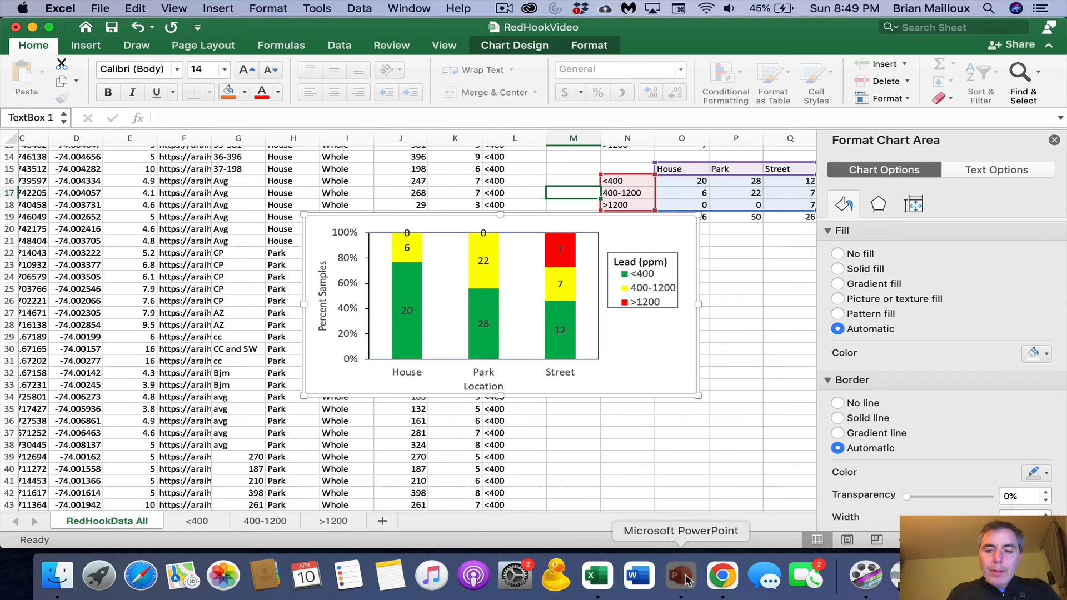